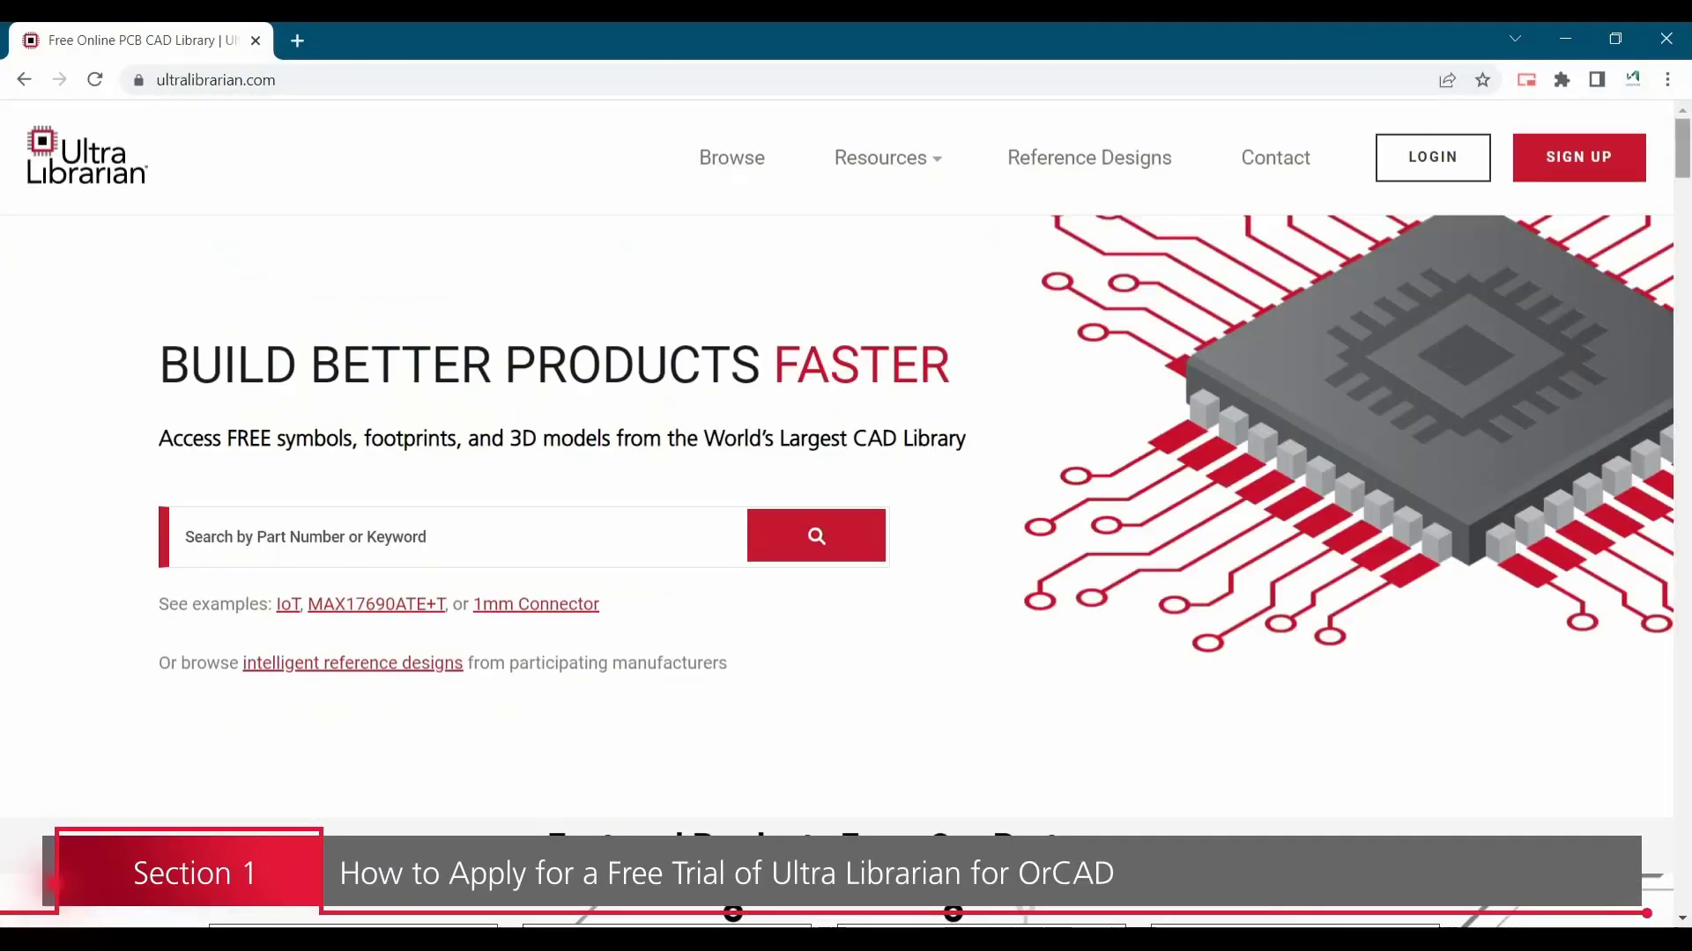
# Step: Scroll the ultralibrarian.com home page down to the footer's Solutions, CAD Tools and IC Partners links
pyautogui.scroll(-20, 846, 529)
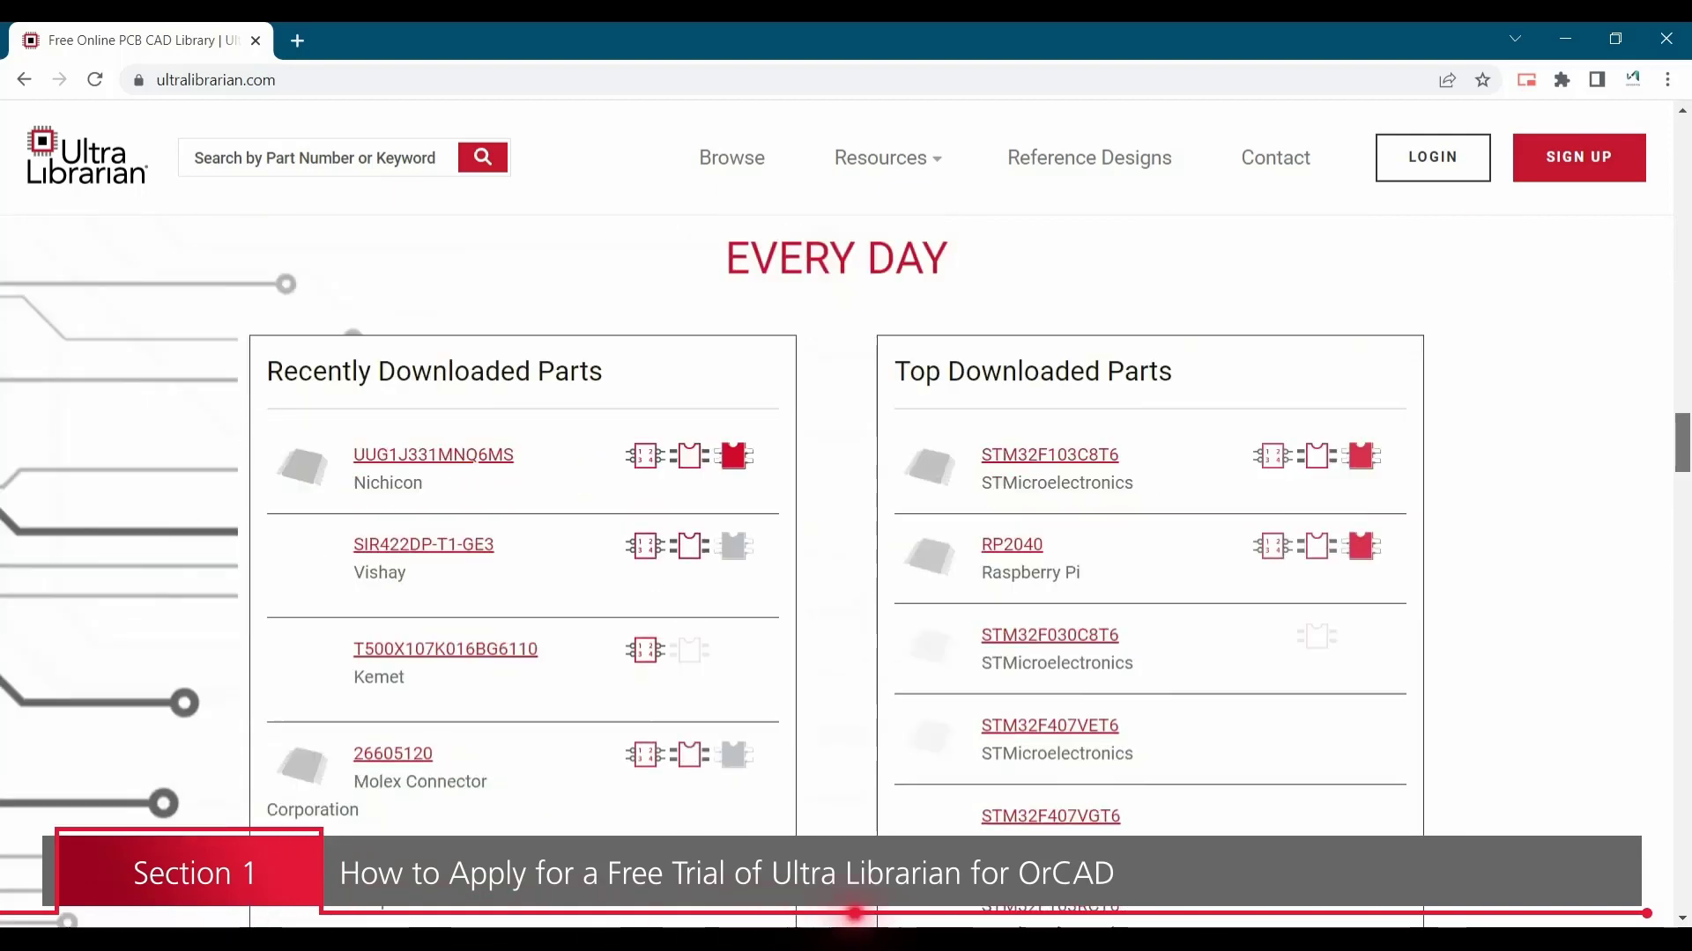
pyautogui.scroll(-20, 846, 528)
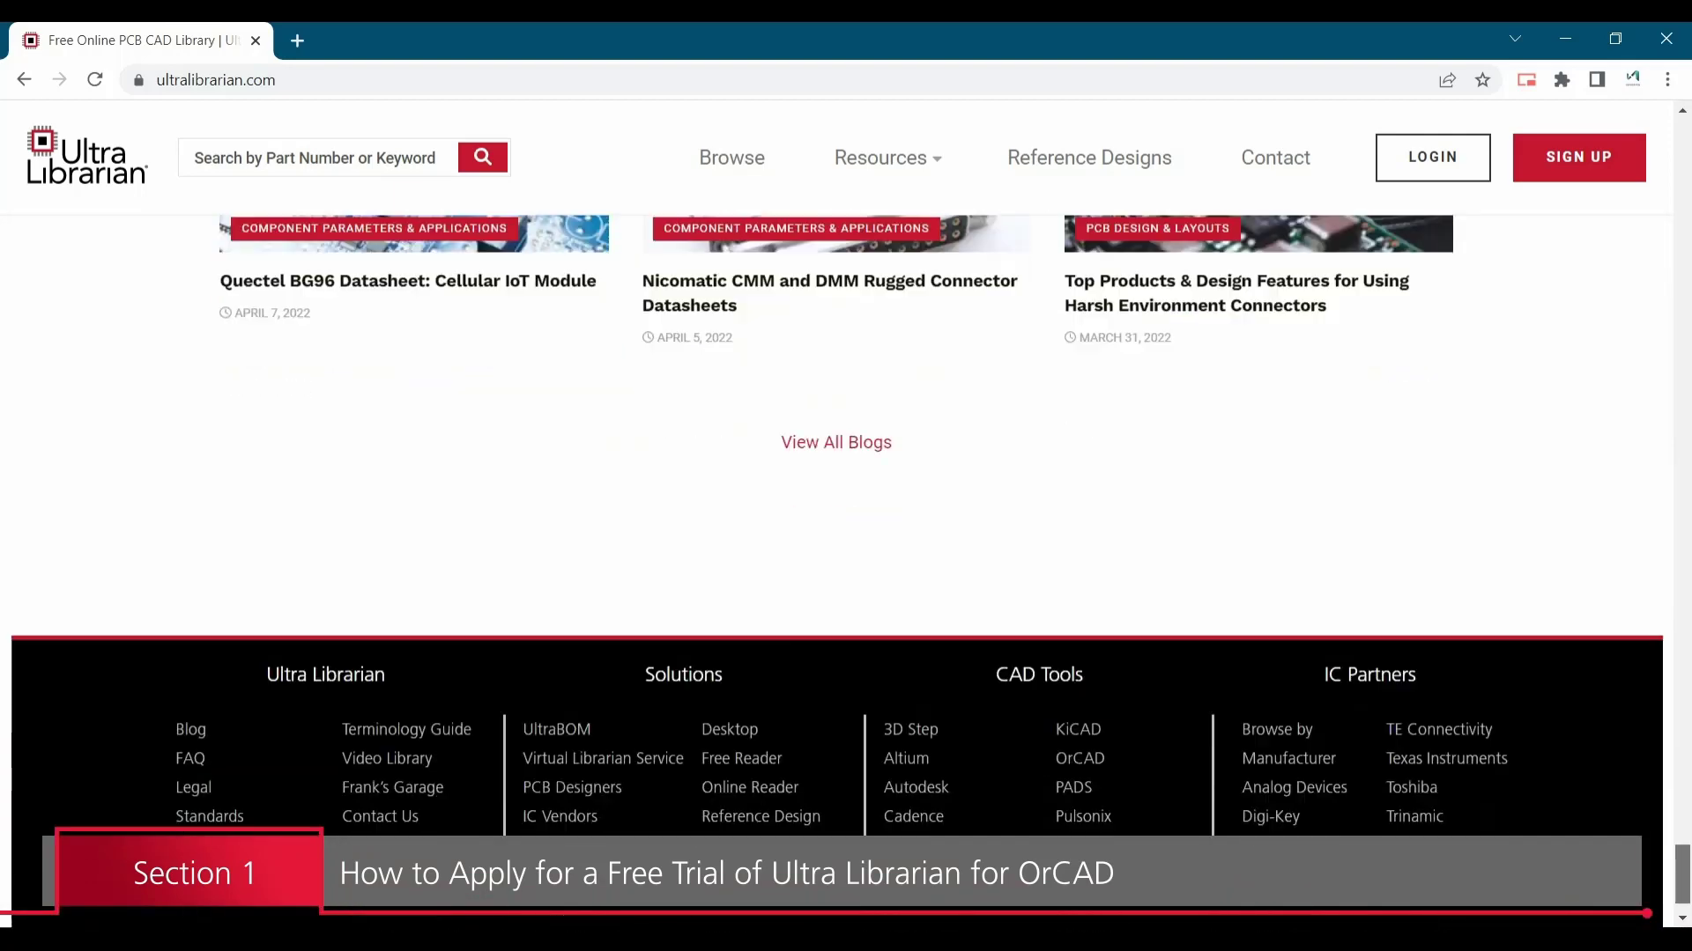
pyautogui.scroll(-1, 845, 572)
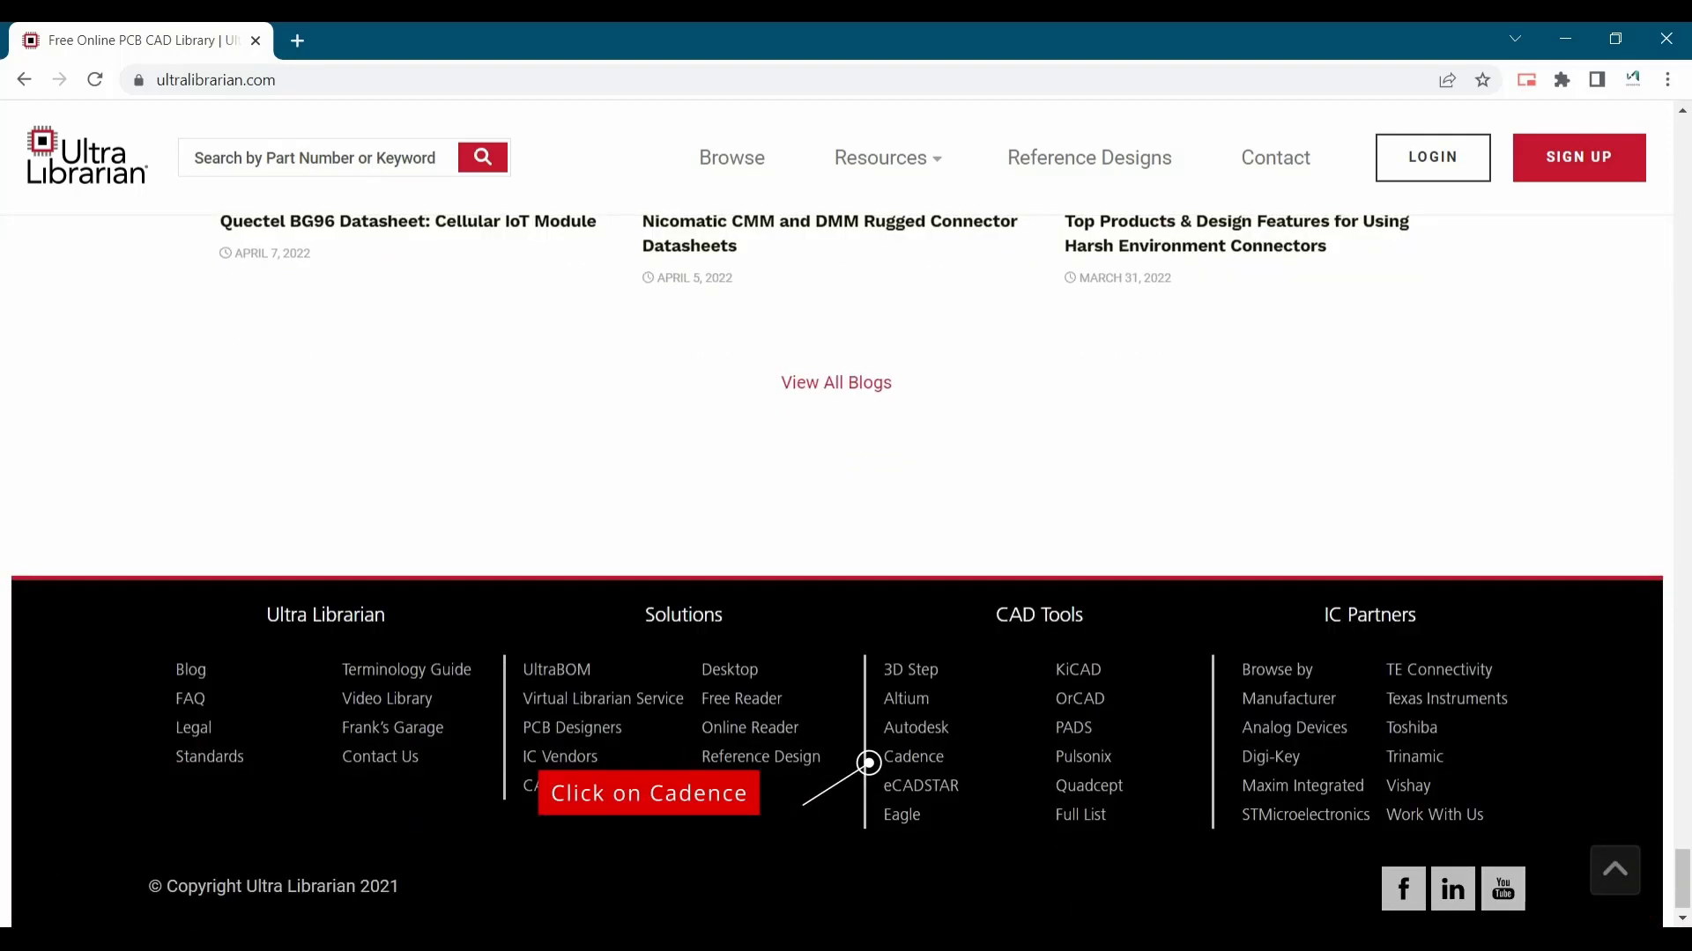
# Step: Open the Cadence PCB libraries page from the footer's CAD Tools links and scroll through it
pyautogui.click(913, 756)
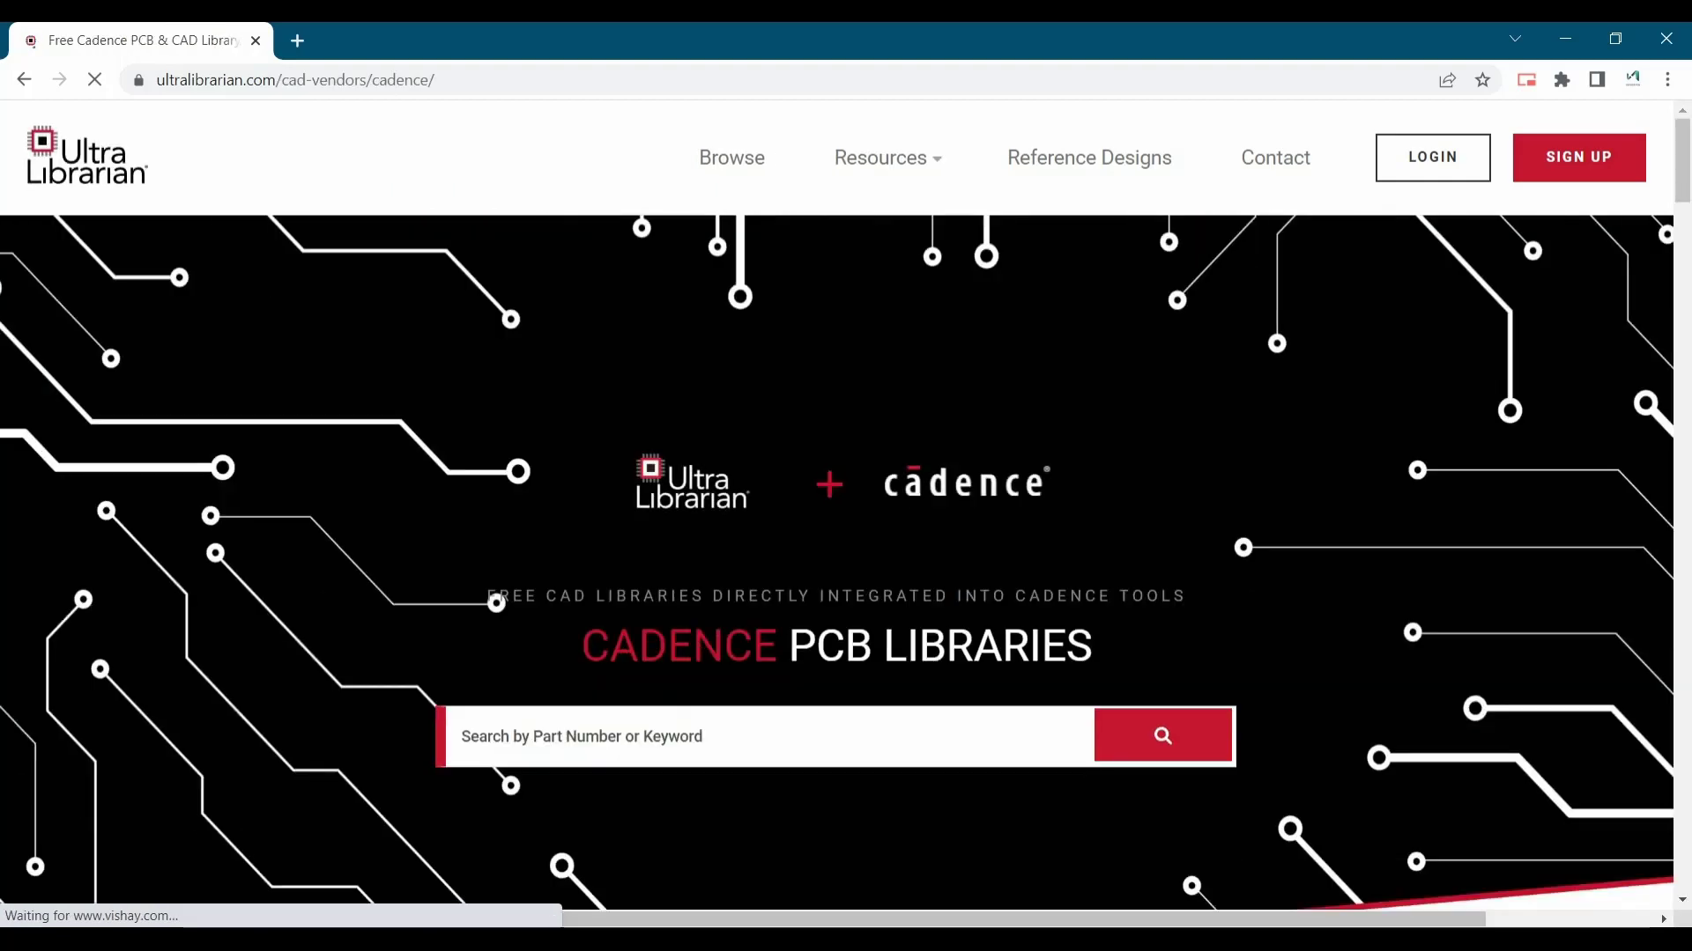
pyautogui.scroll(-10, 846, 529)
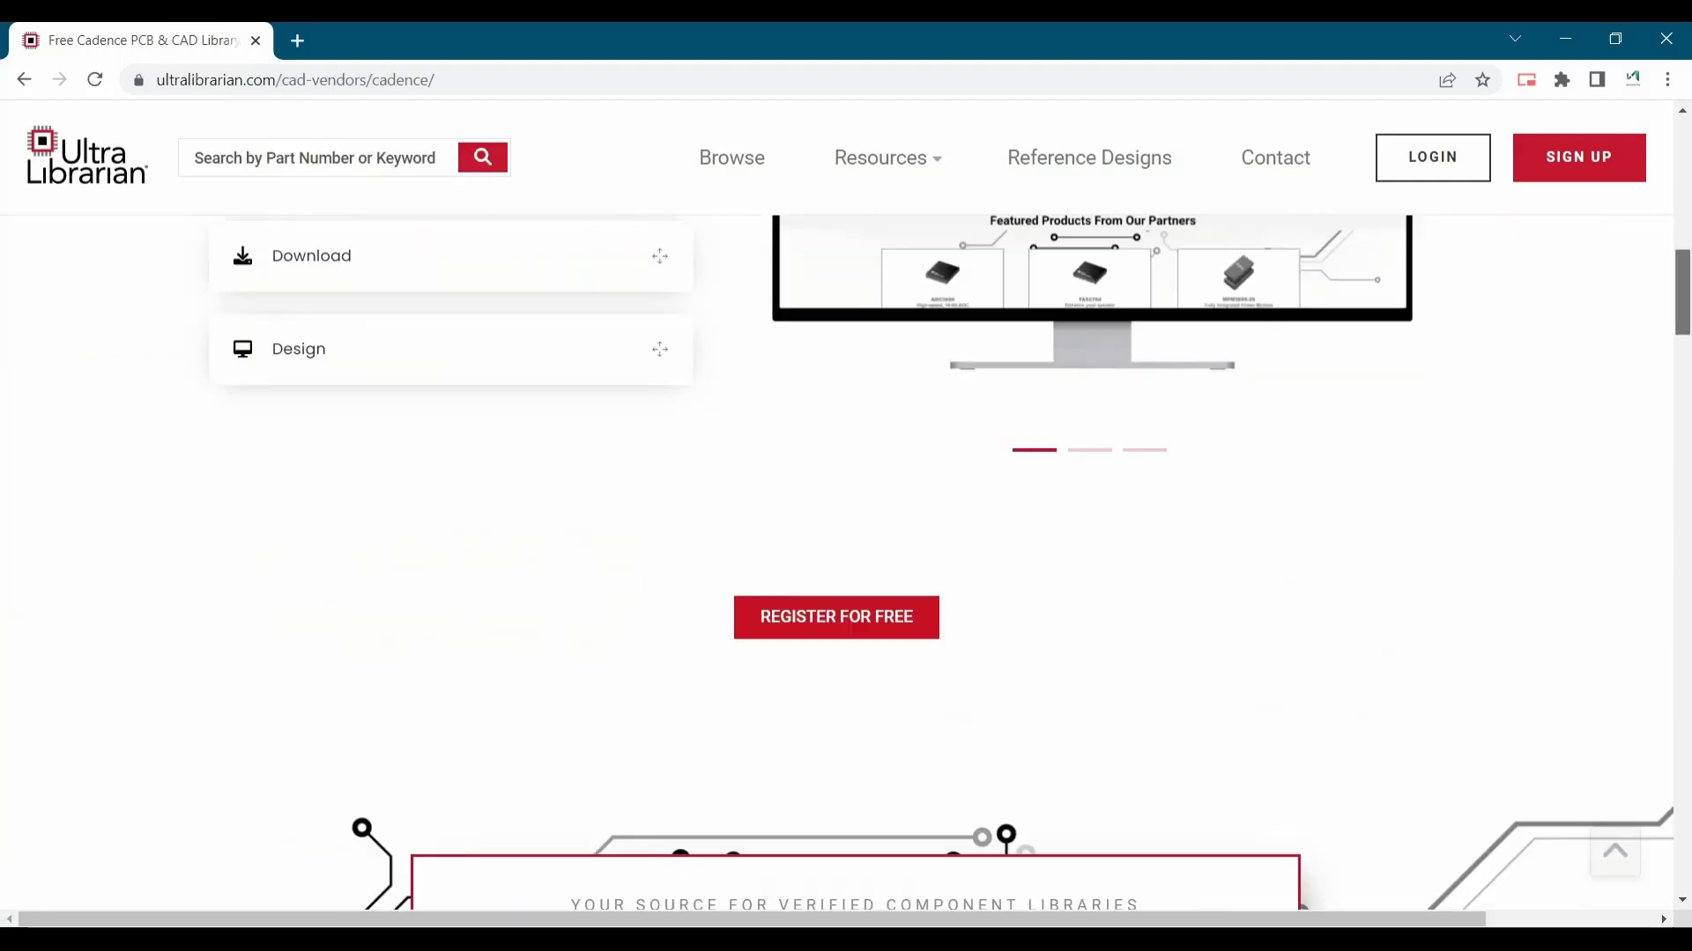
pyautogui.scroll(-10, 846, 564)
pyautogui.scroll(1, 846, 564)
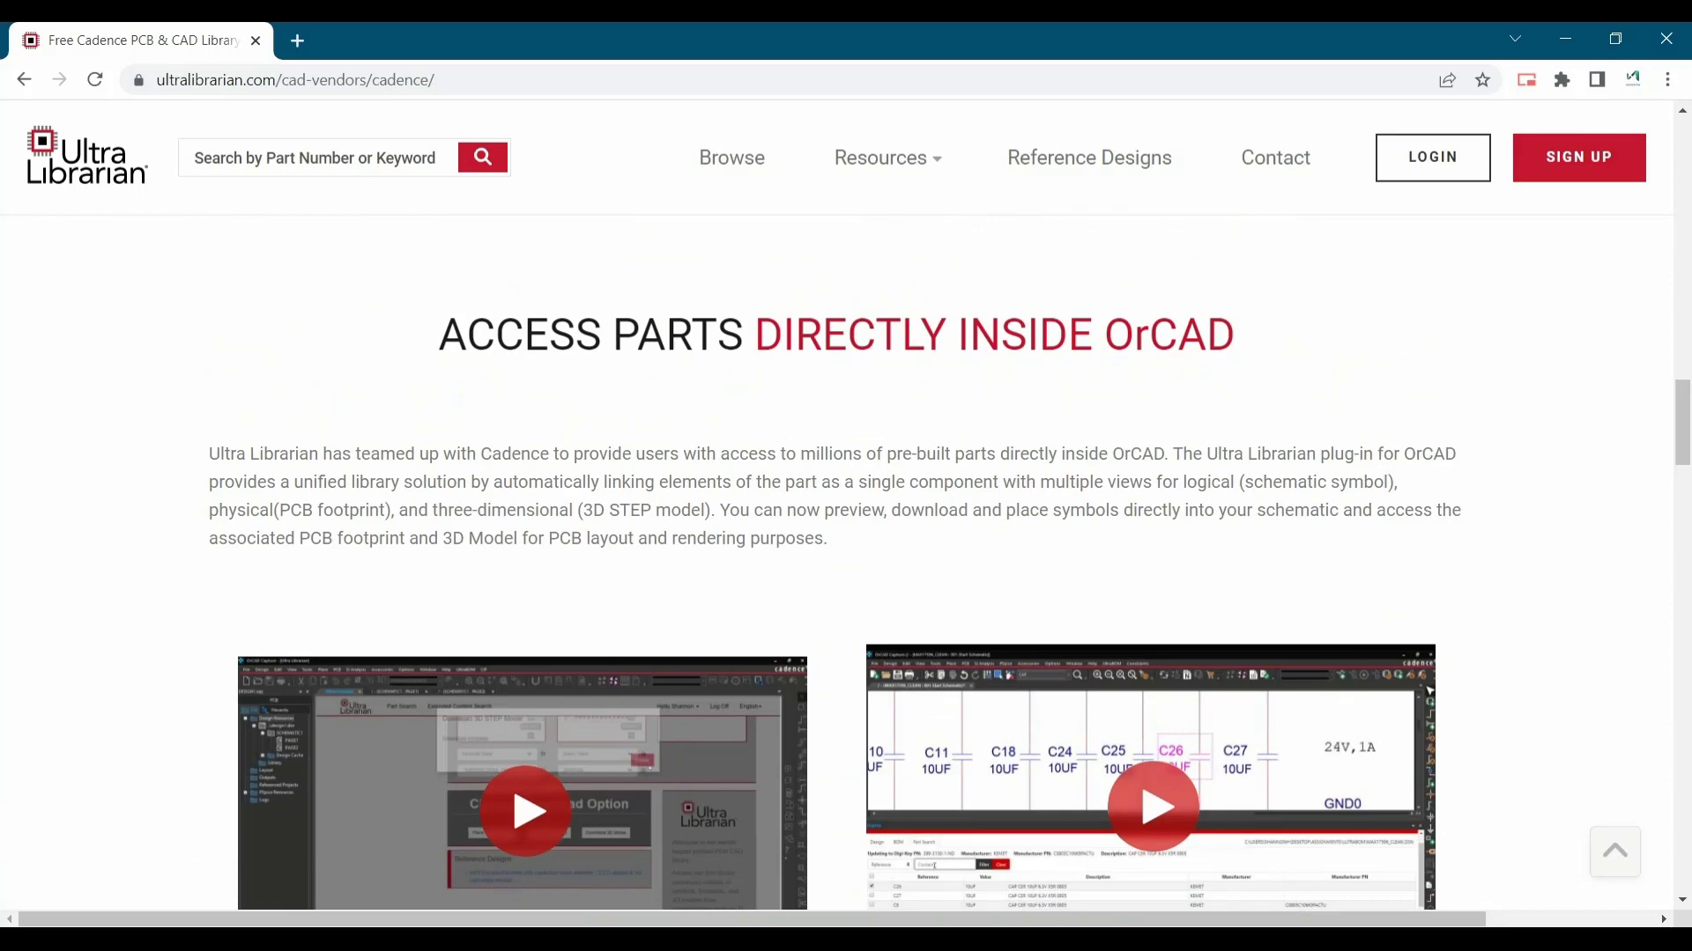
pyautogui.scroll(-8, 846, 529)
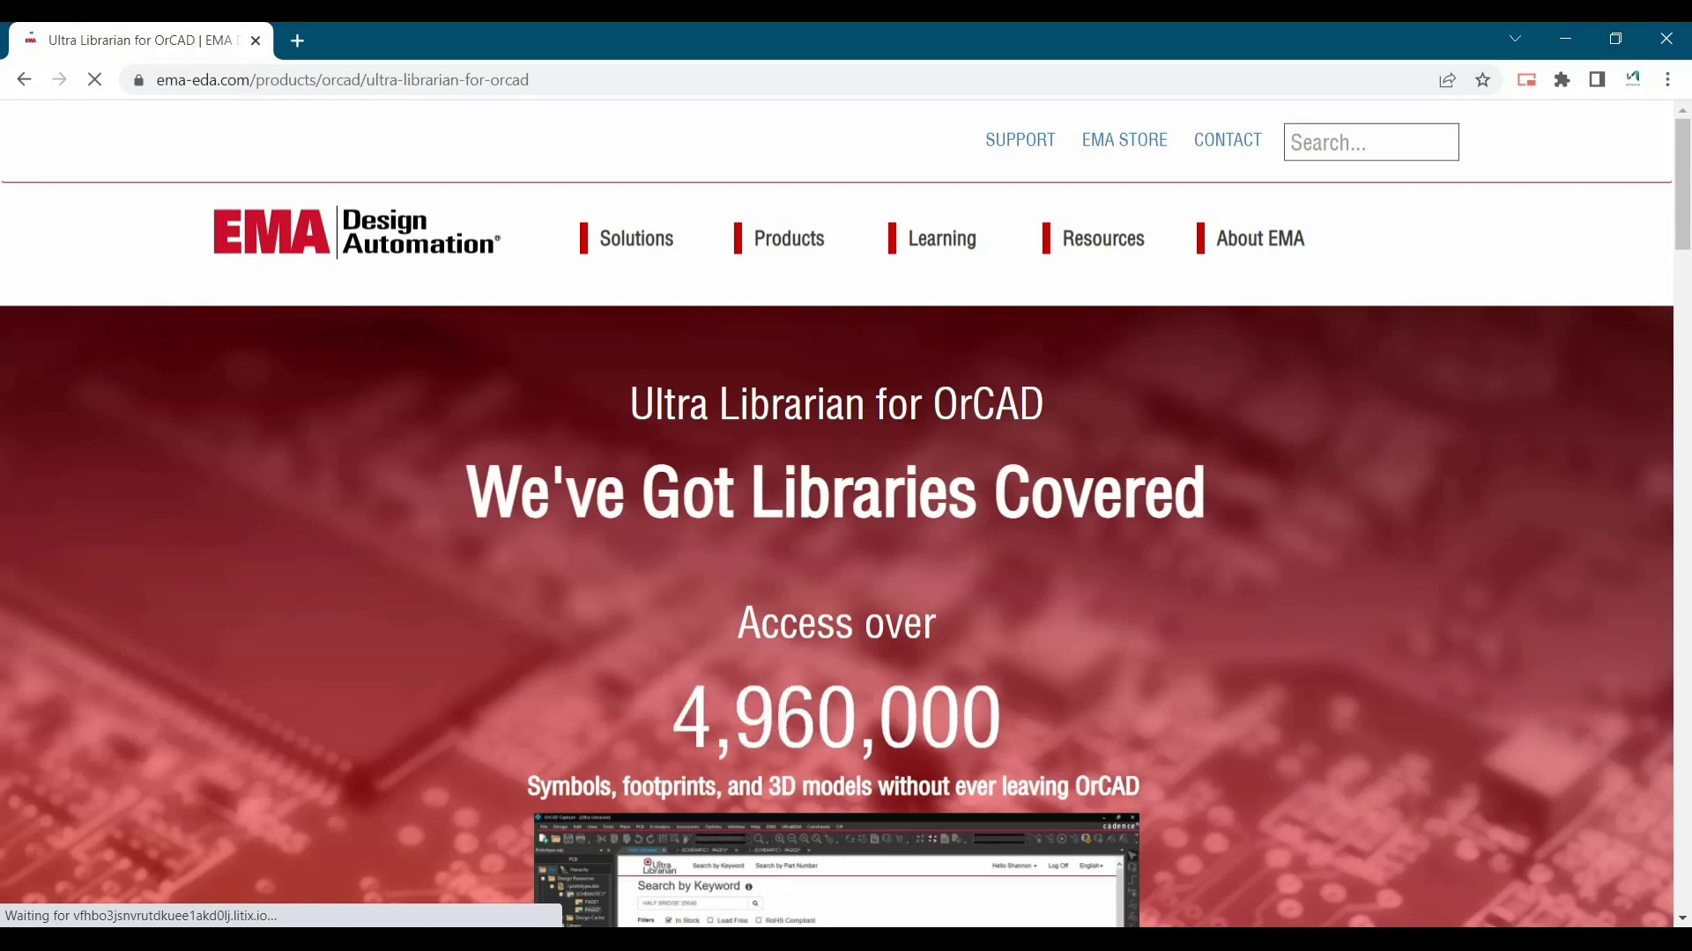
# Step: Scroll the EMA Ultra Librarian for OrCAD page down to the trial form
pyautogui.scroll(-9, 846, 514)
pyautogui.scroll(-20, 845, 514)
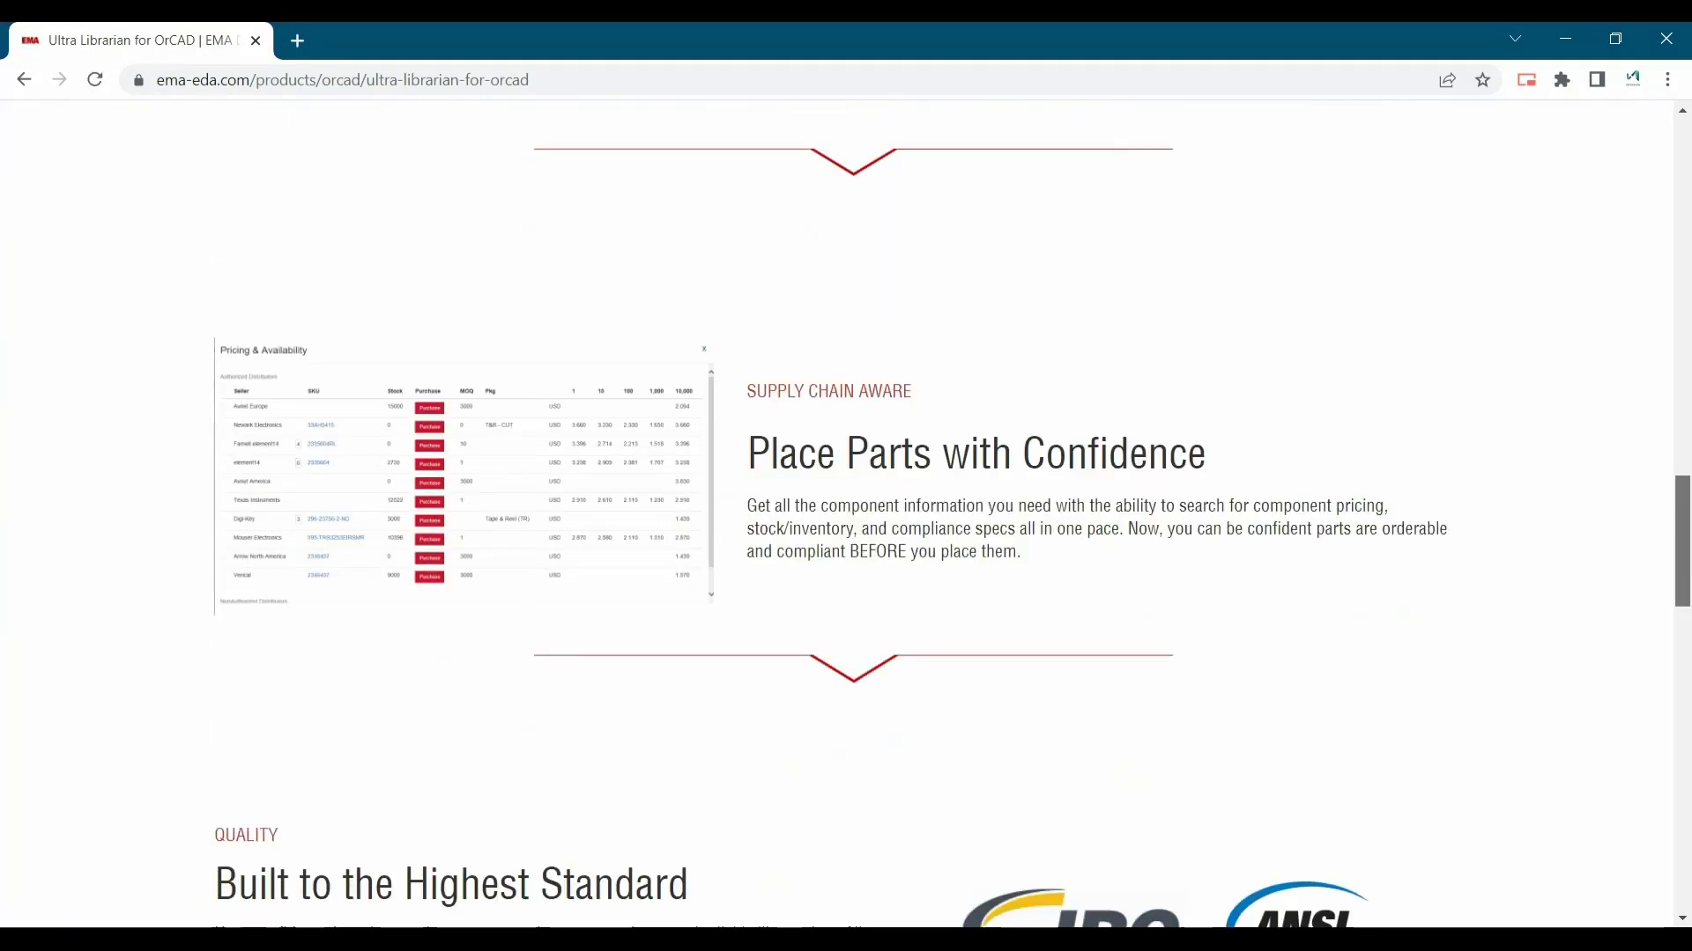
pyautogui.scroll(-1, 502, 370)
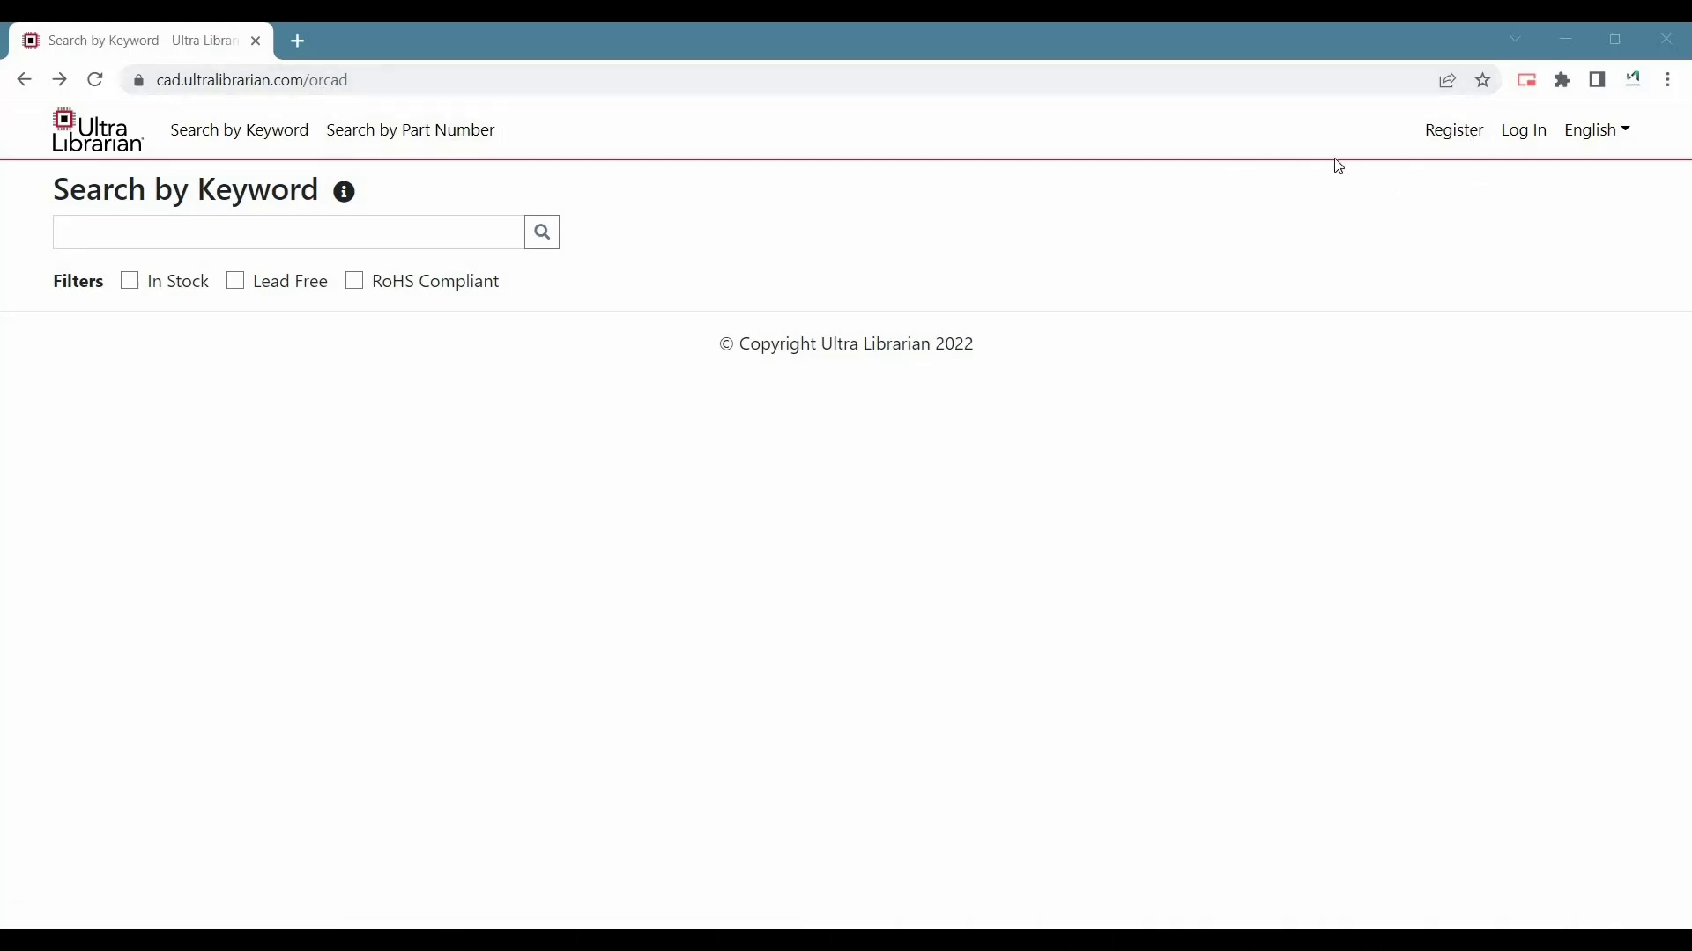
# Step: Sign in to the Ultra Librarian portal and show the Hello account menu
pyautogui.click(1501, 143)
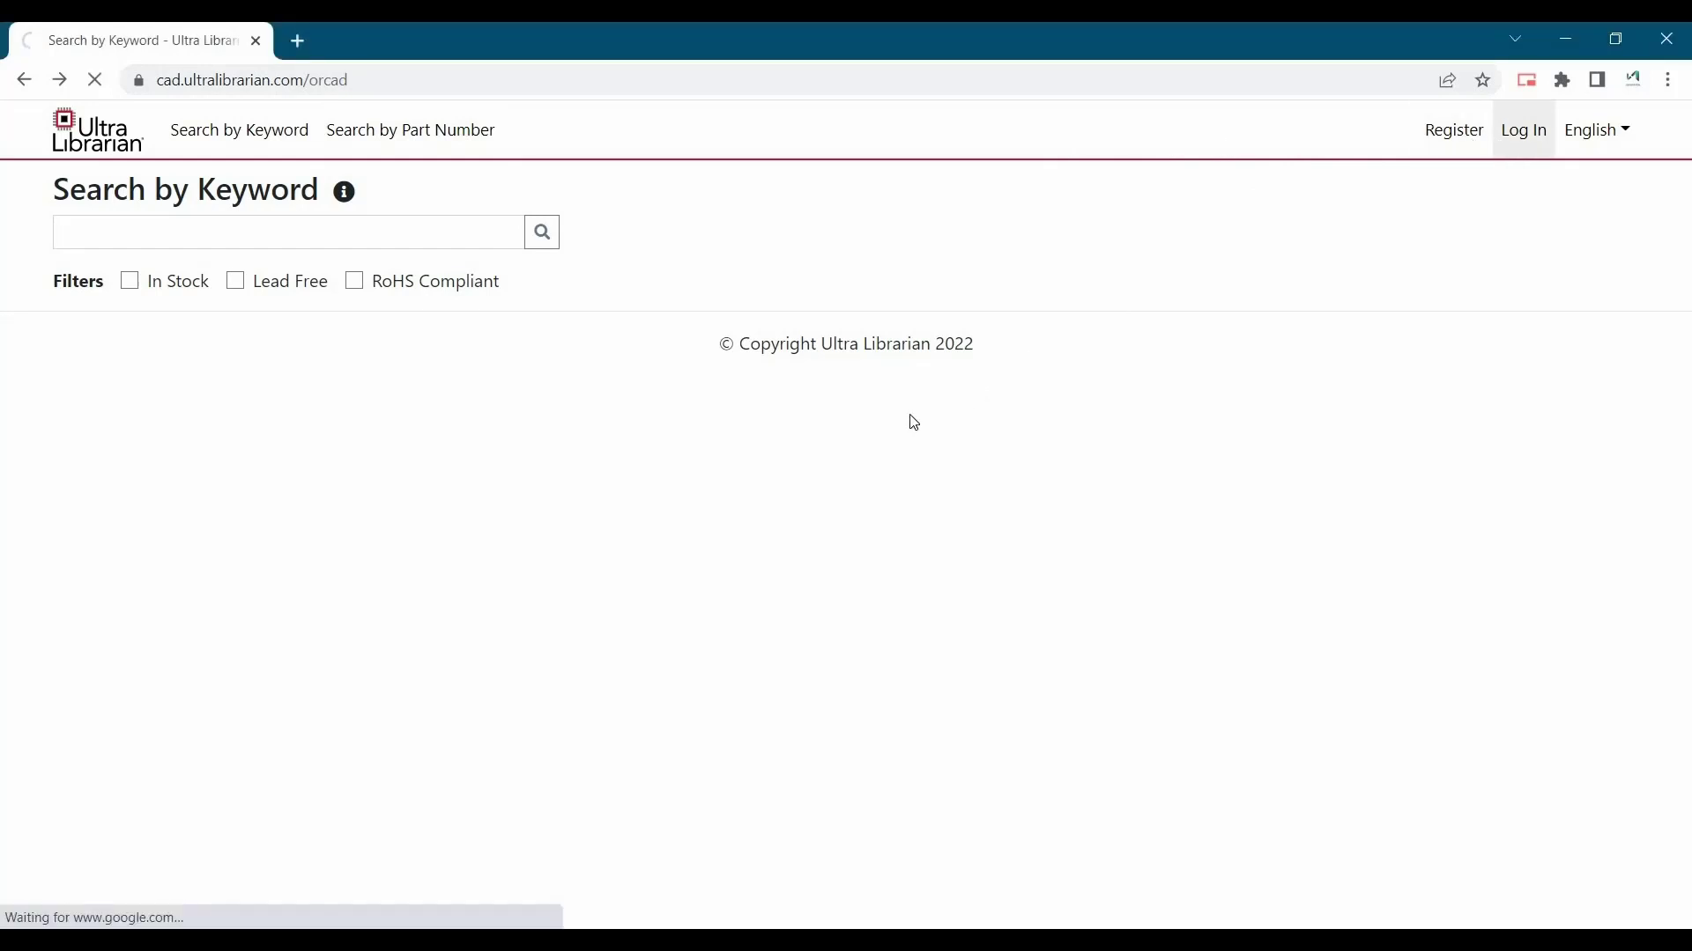
pyautogui.click(573, 476)
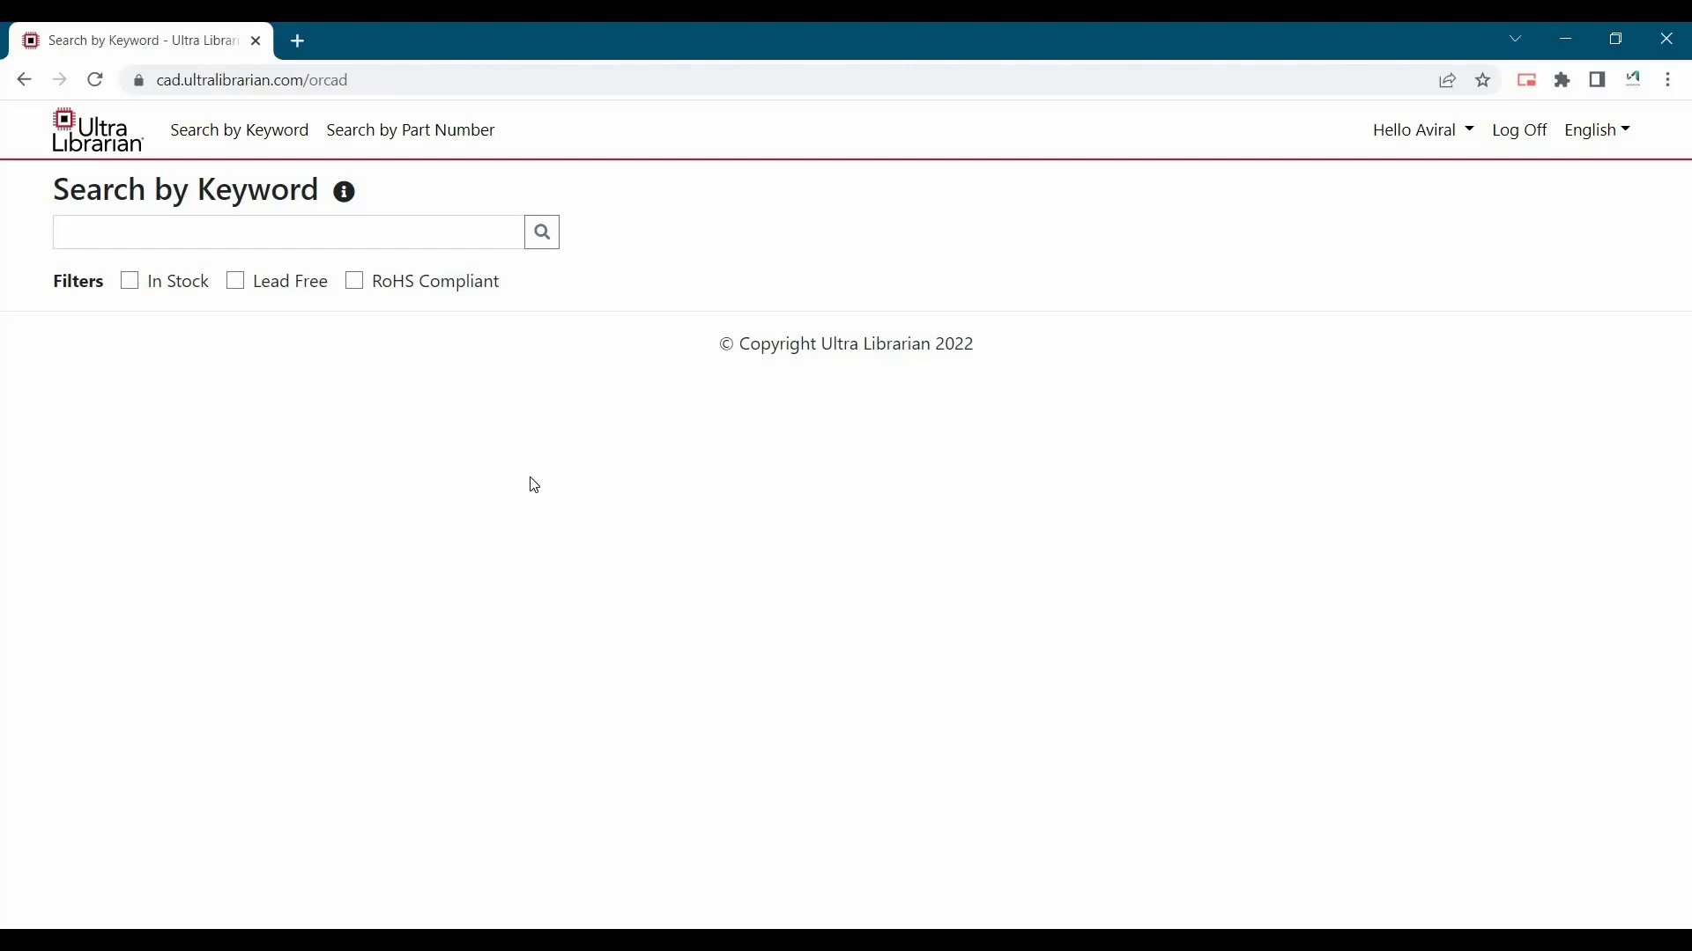
pyautogui.click(1400, 148)
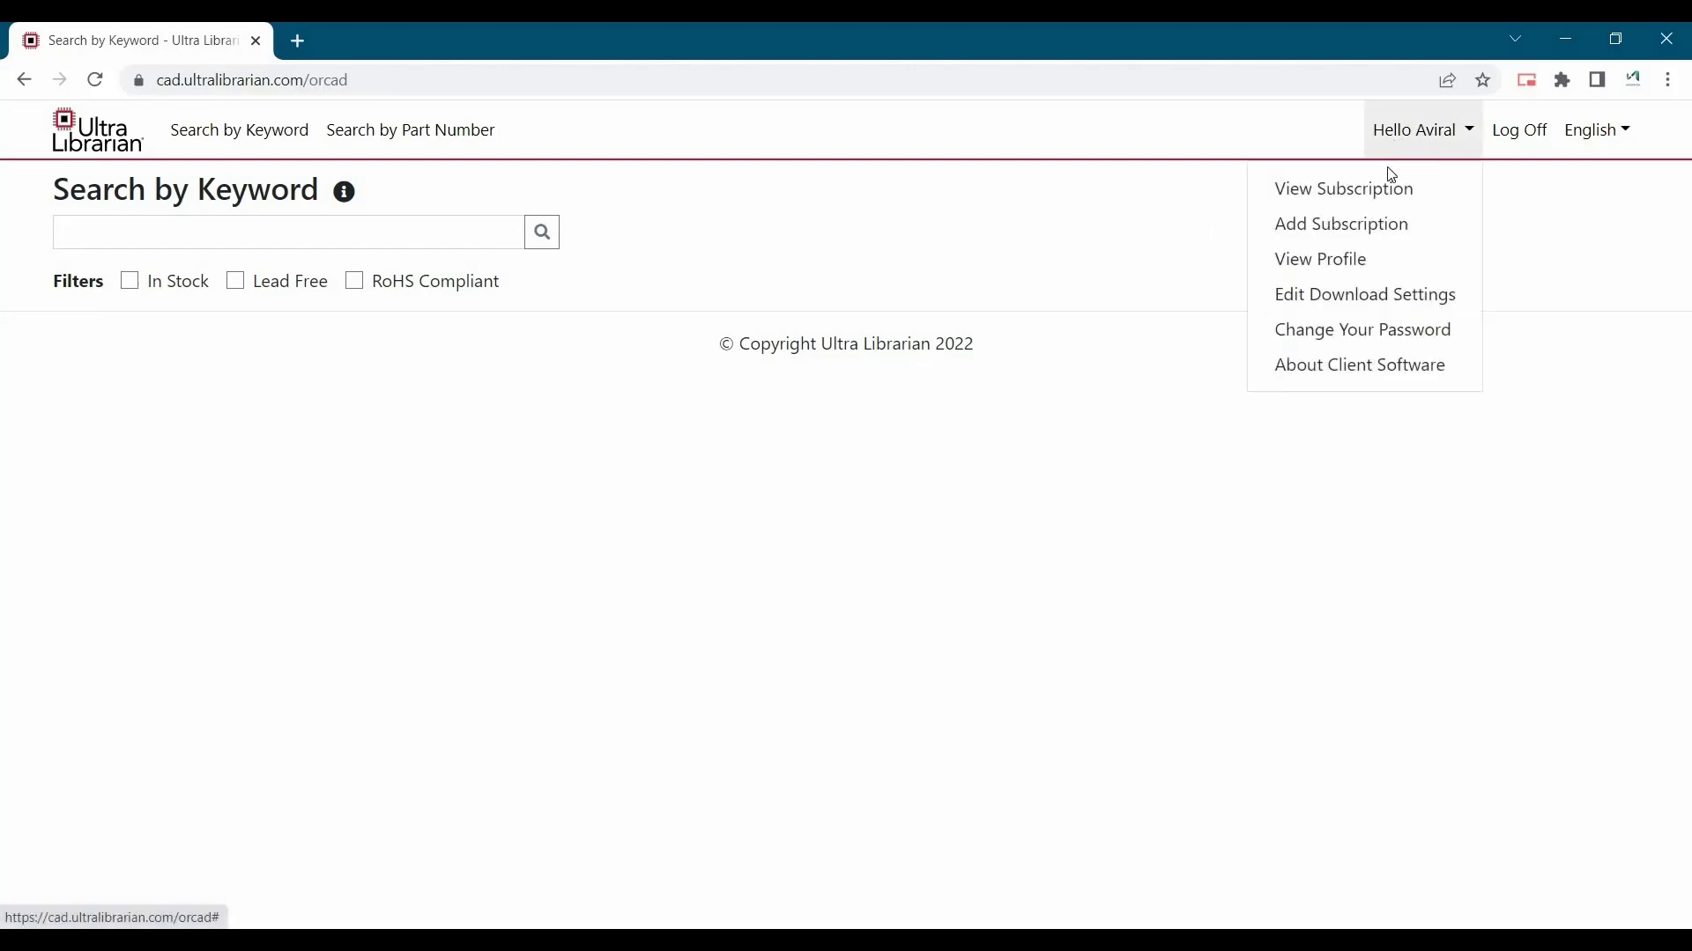
# Step: Enter and submit the subscription code on the Add Subscription page
pyautogui.click(1352, 227)
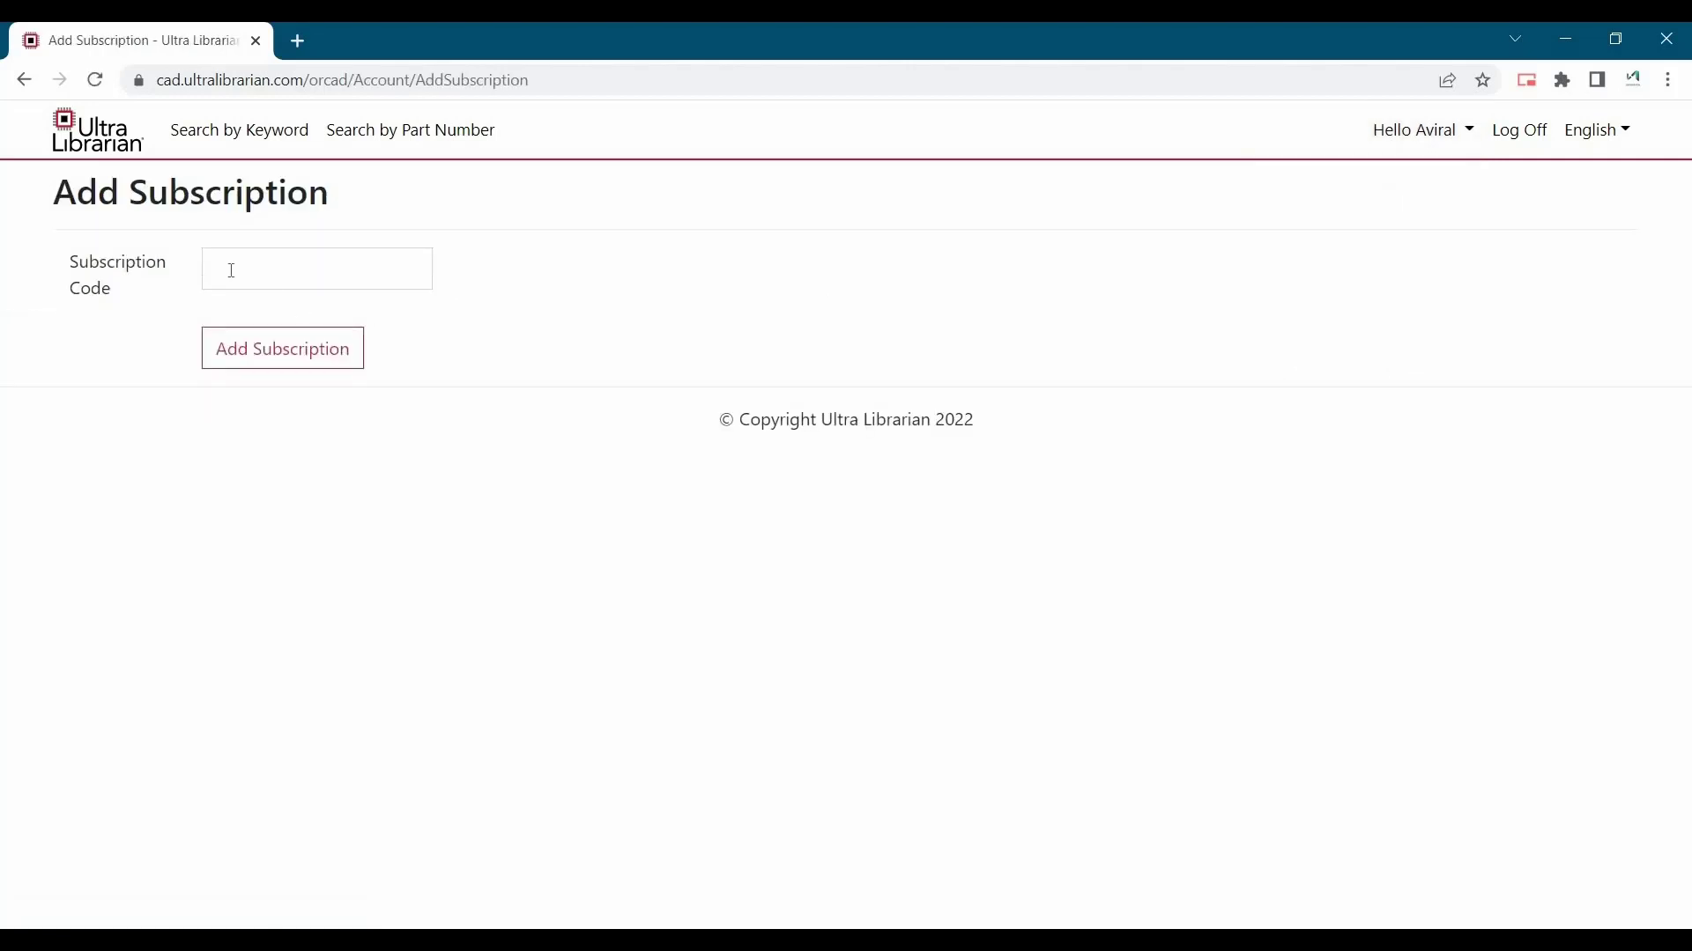
pyautogui.click(221, 268)
pyautogui.click(262, 361)
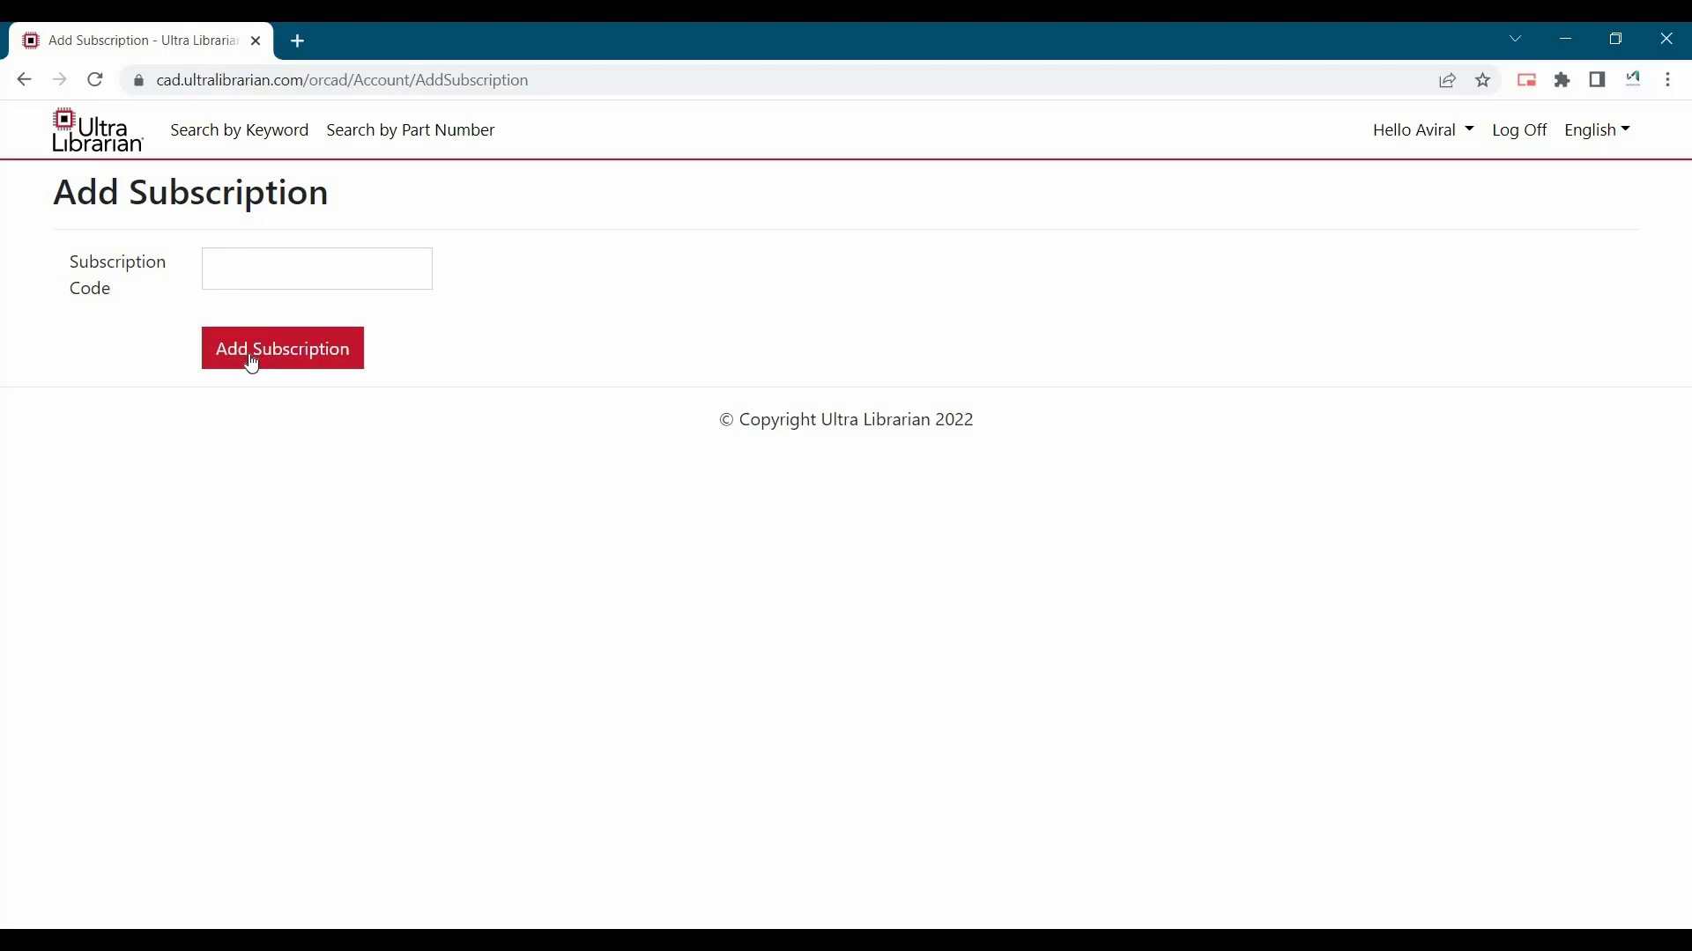
pyautogui.click(1375, 137)
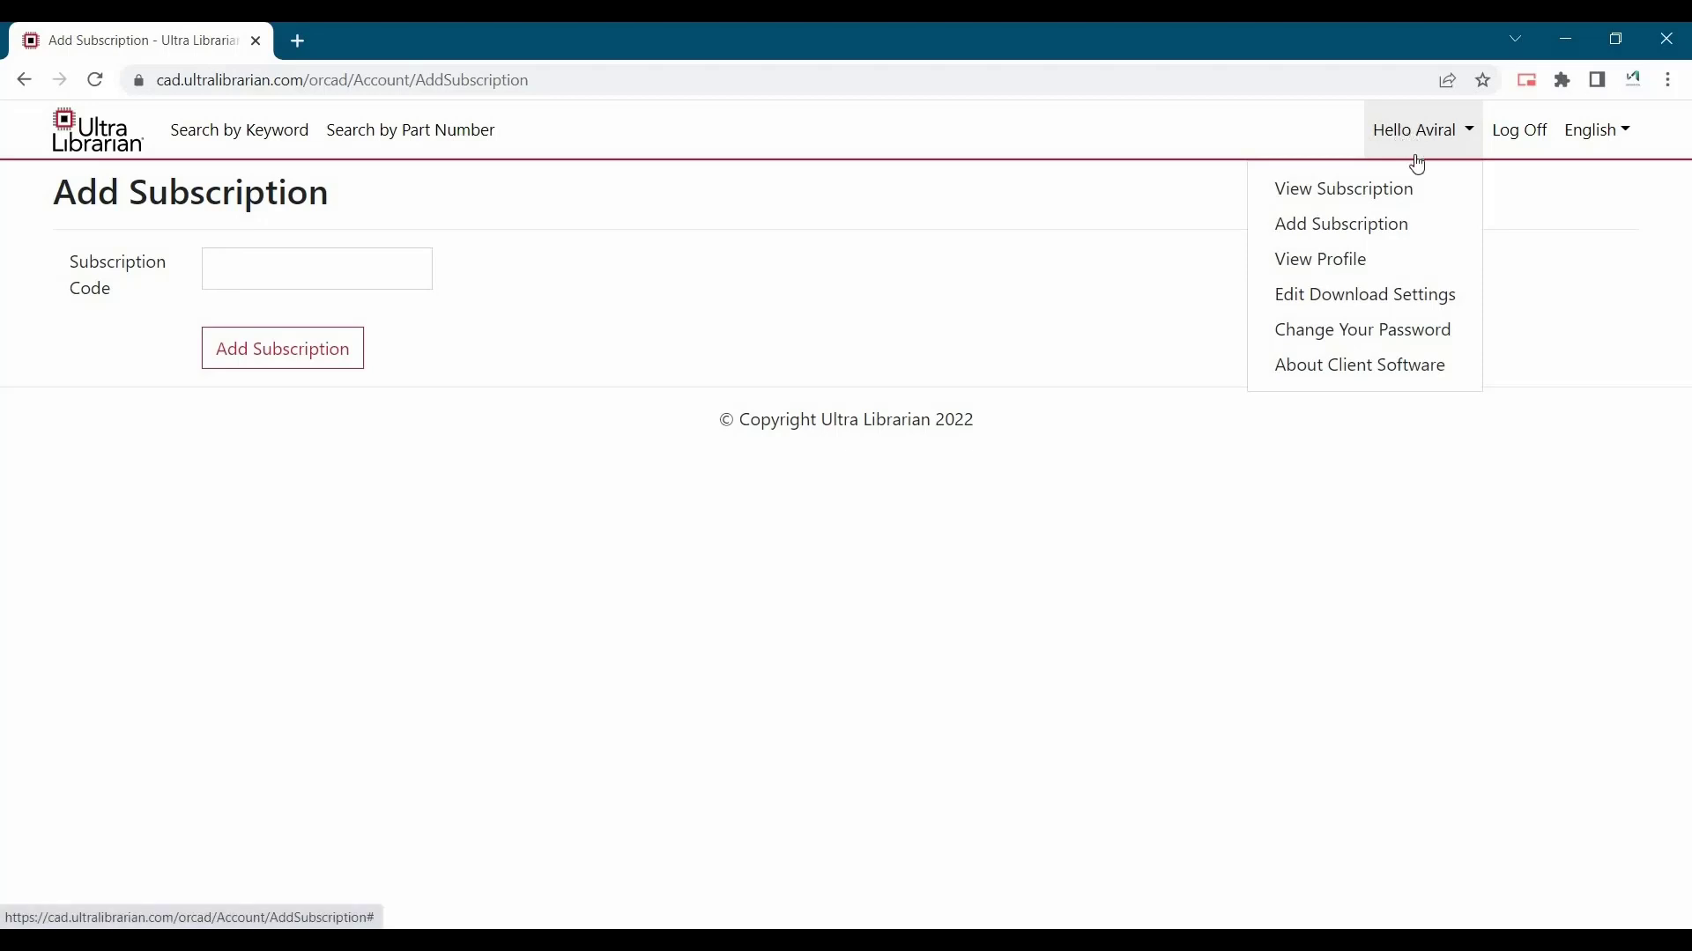
# Step: Download the OrCAD 17.4 client from the About Client Software page
pyautogui.click(1333, 373)
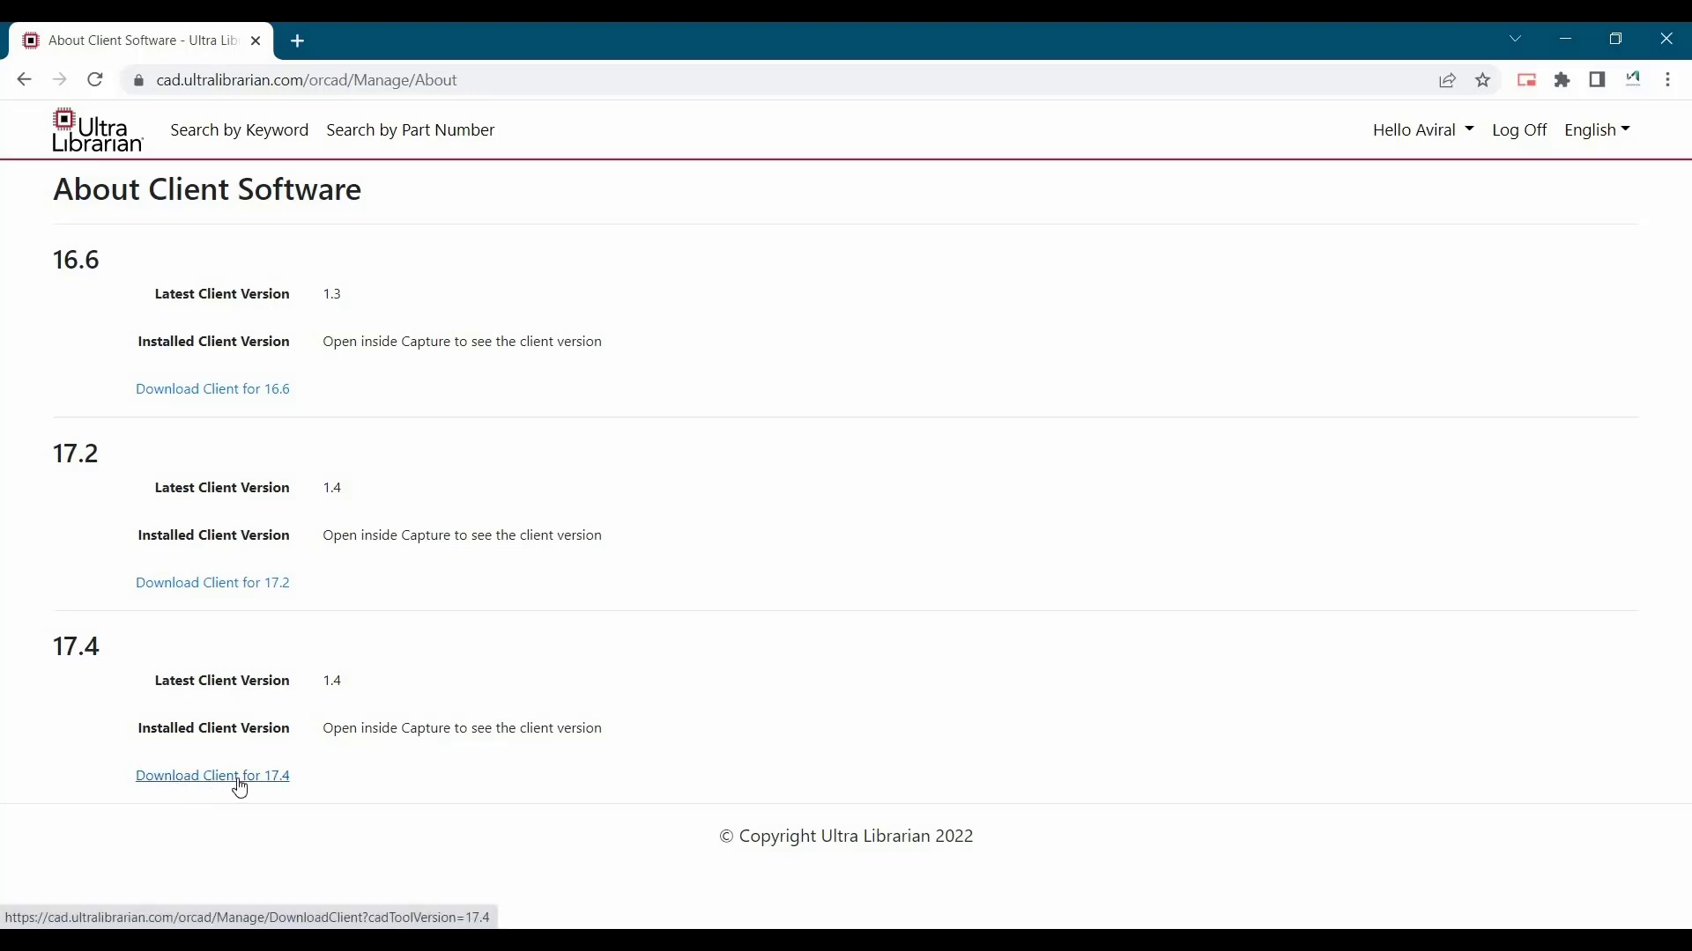
pyautogui.click(240, 787)
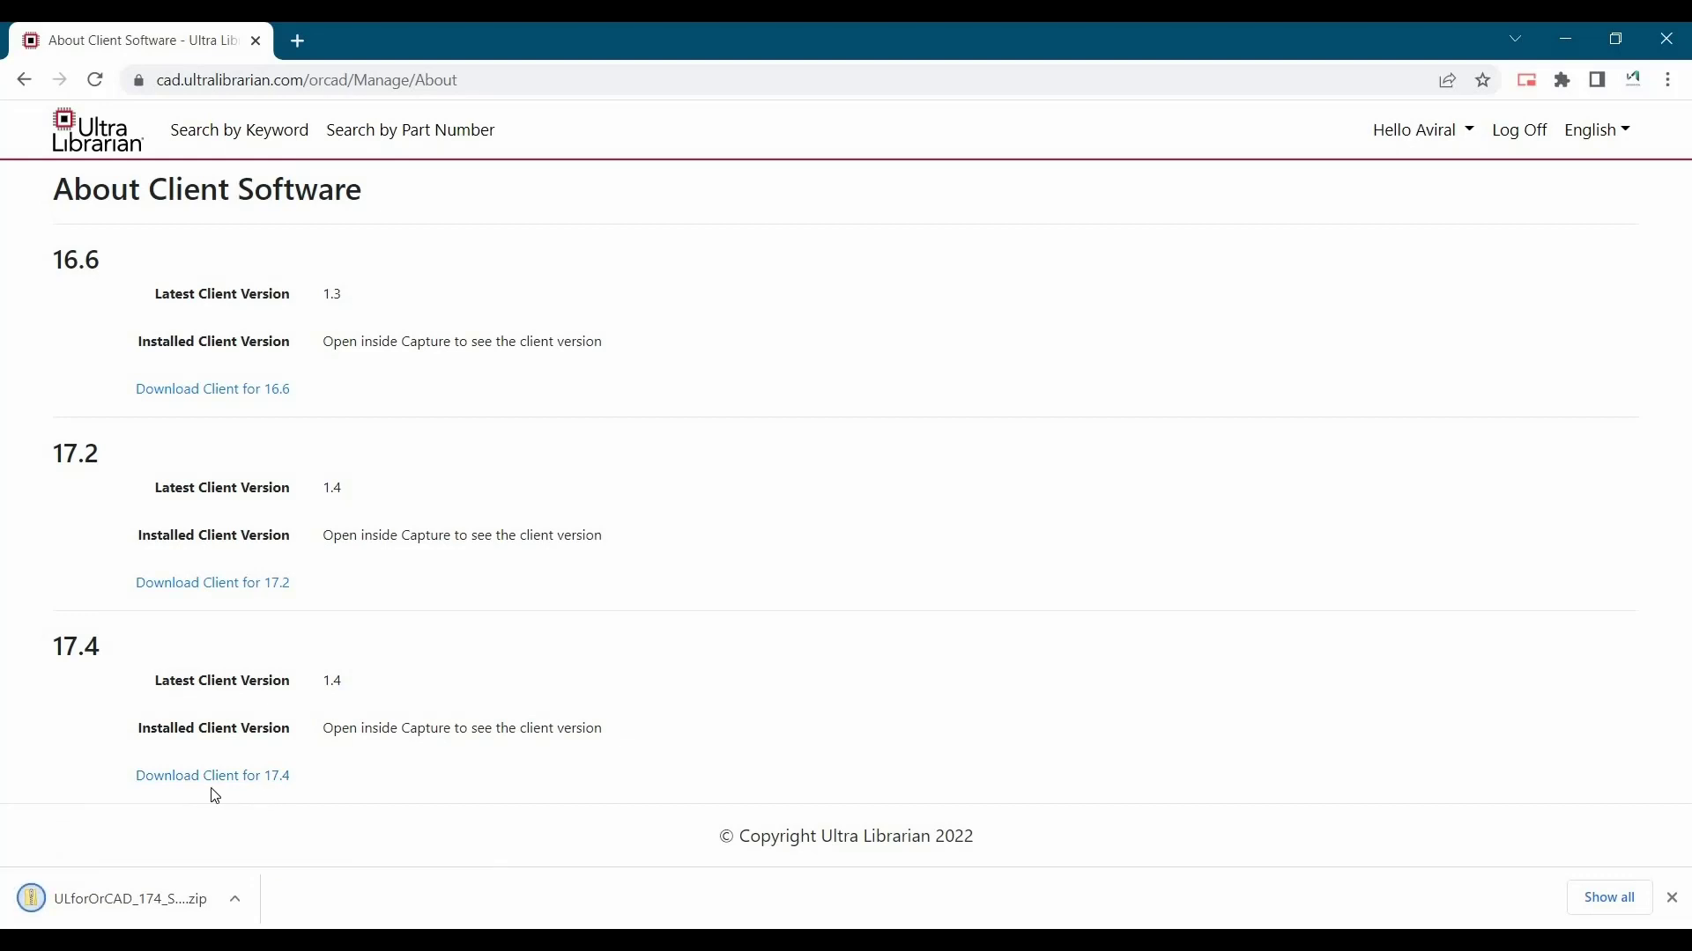
# Step: Install the ULforOrCAD_174 client from the zip and launch Capture with the PSpice and CIS suite
pyautogui.click(160, 905)
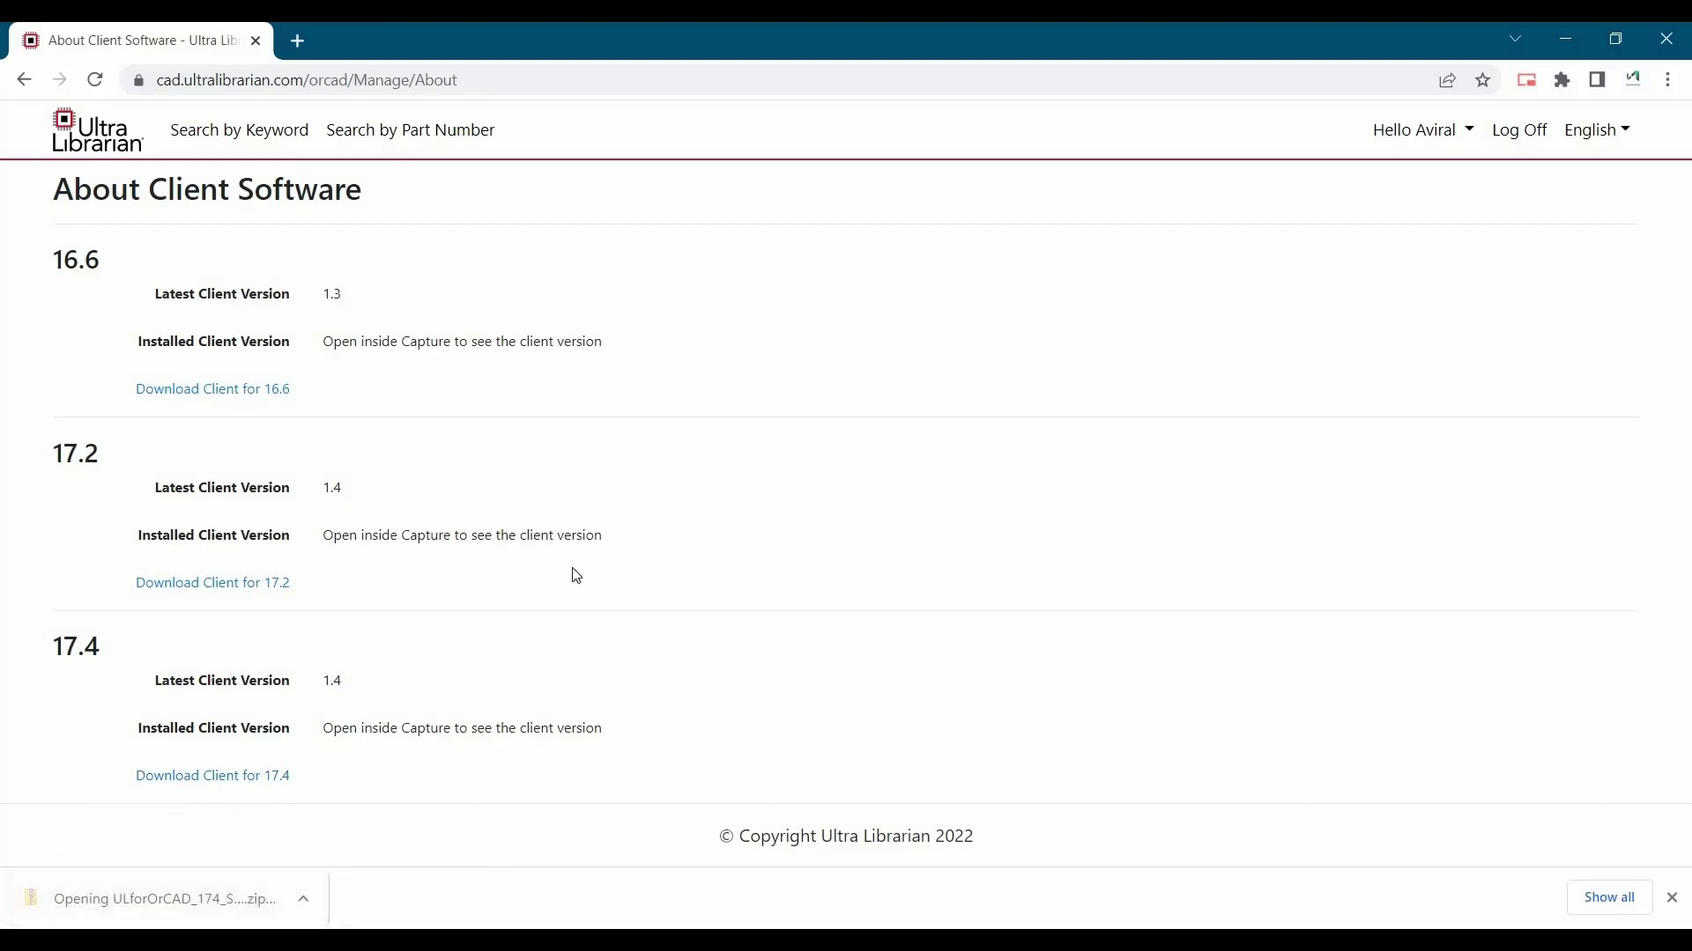
pyautogui.doubleClick(553, 383)
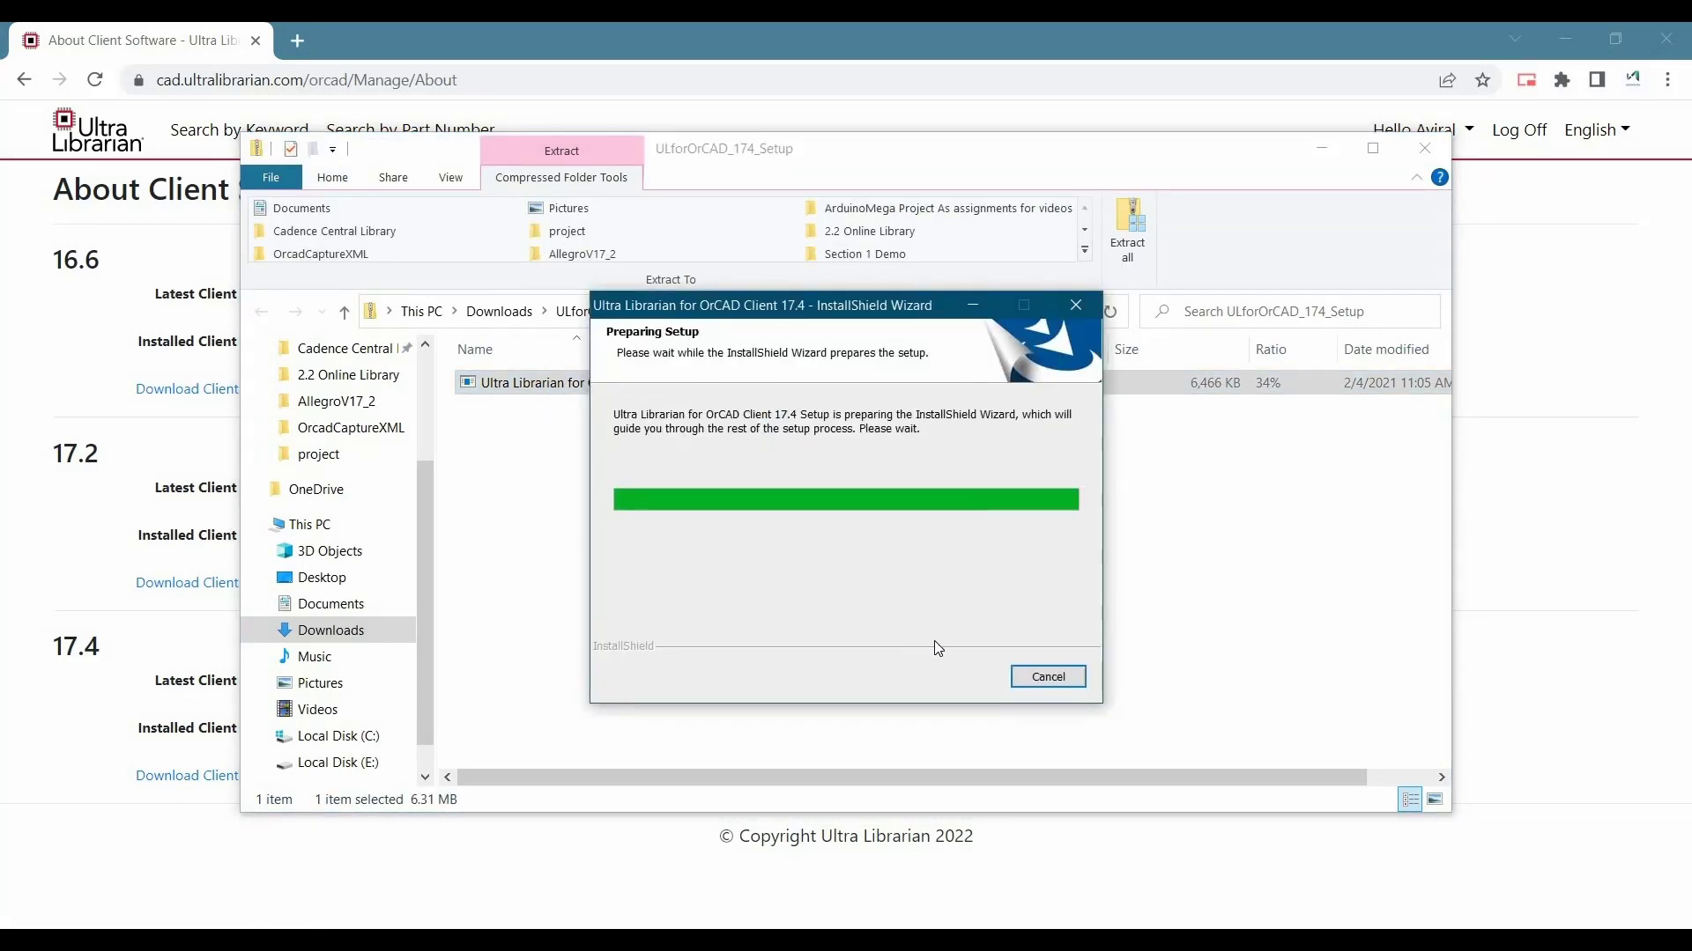
pyautogui.click(957, 674)
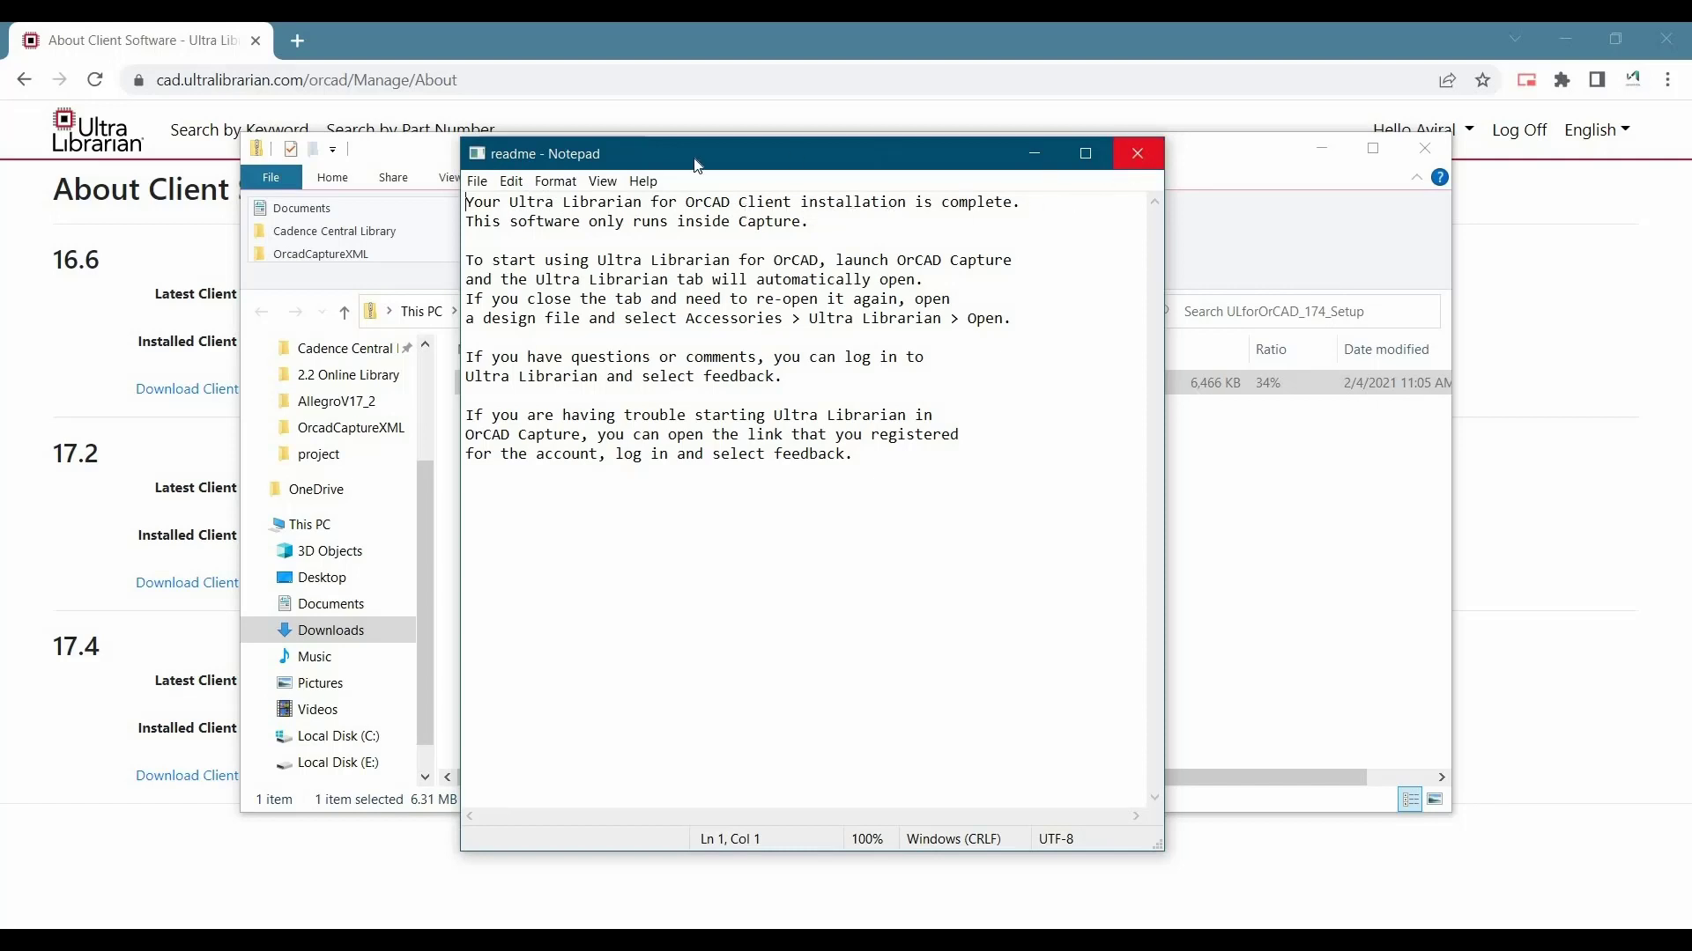
pyautogui.click(1137, 153)
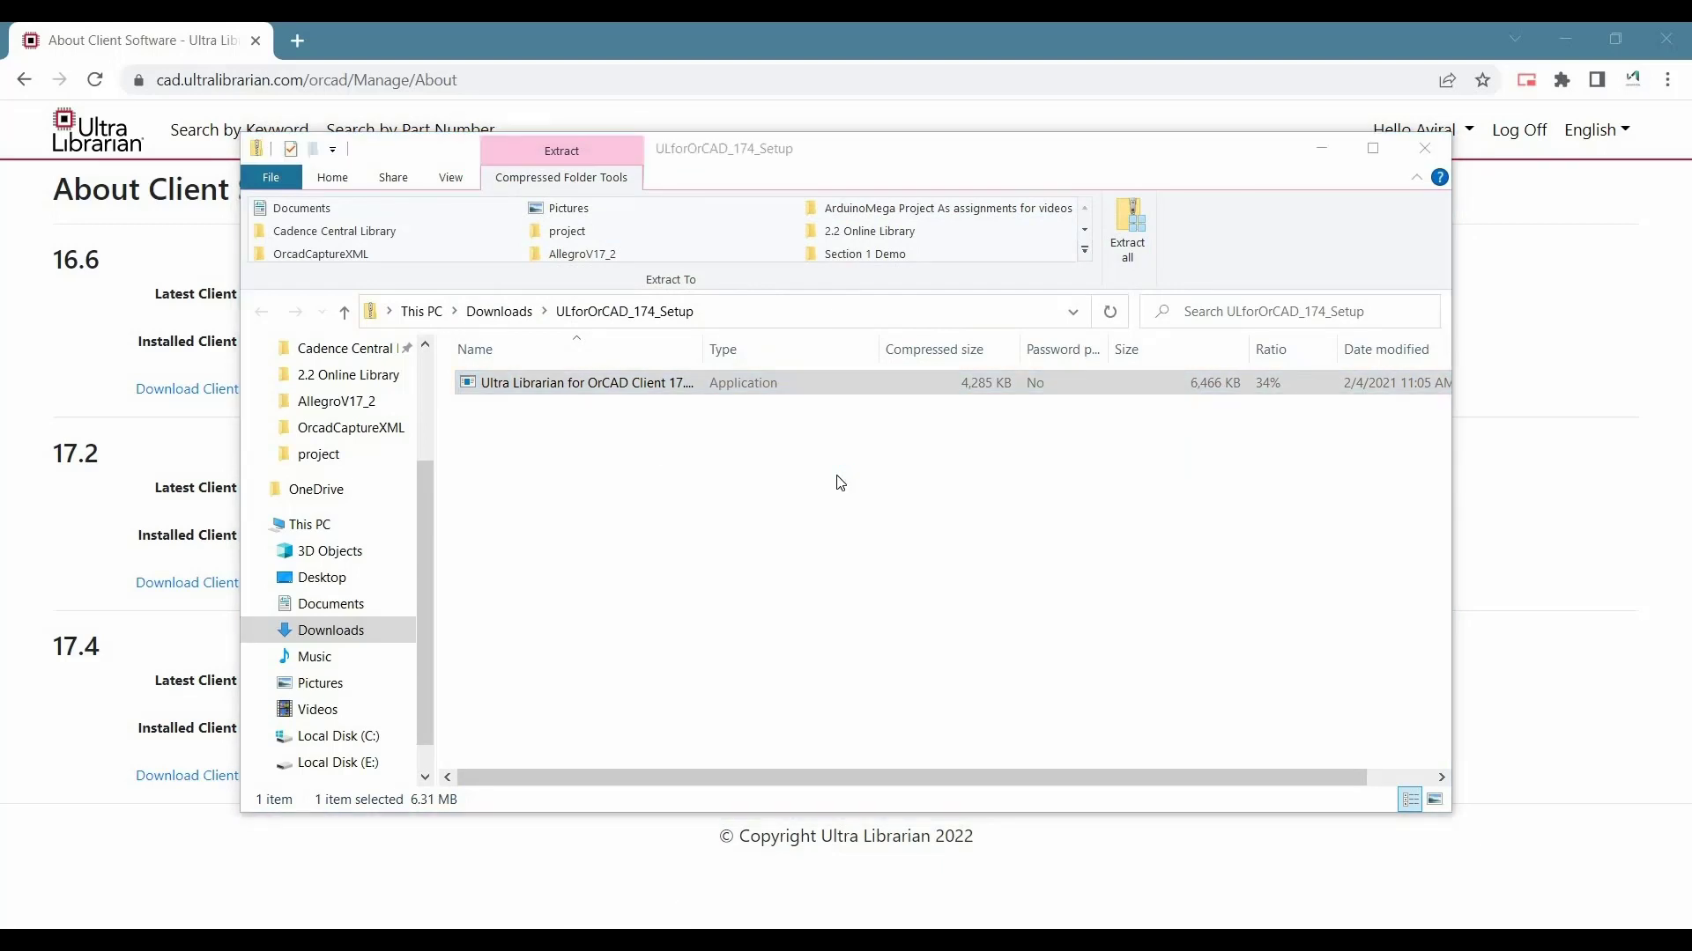
pyautogui.click(878, 448)
pyautogui.click(1040, 459)
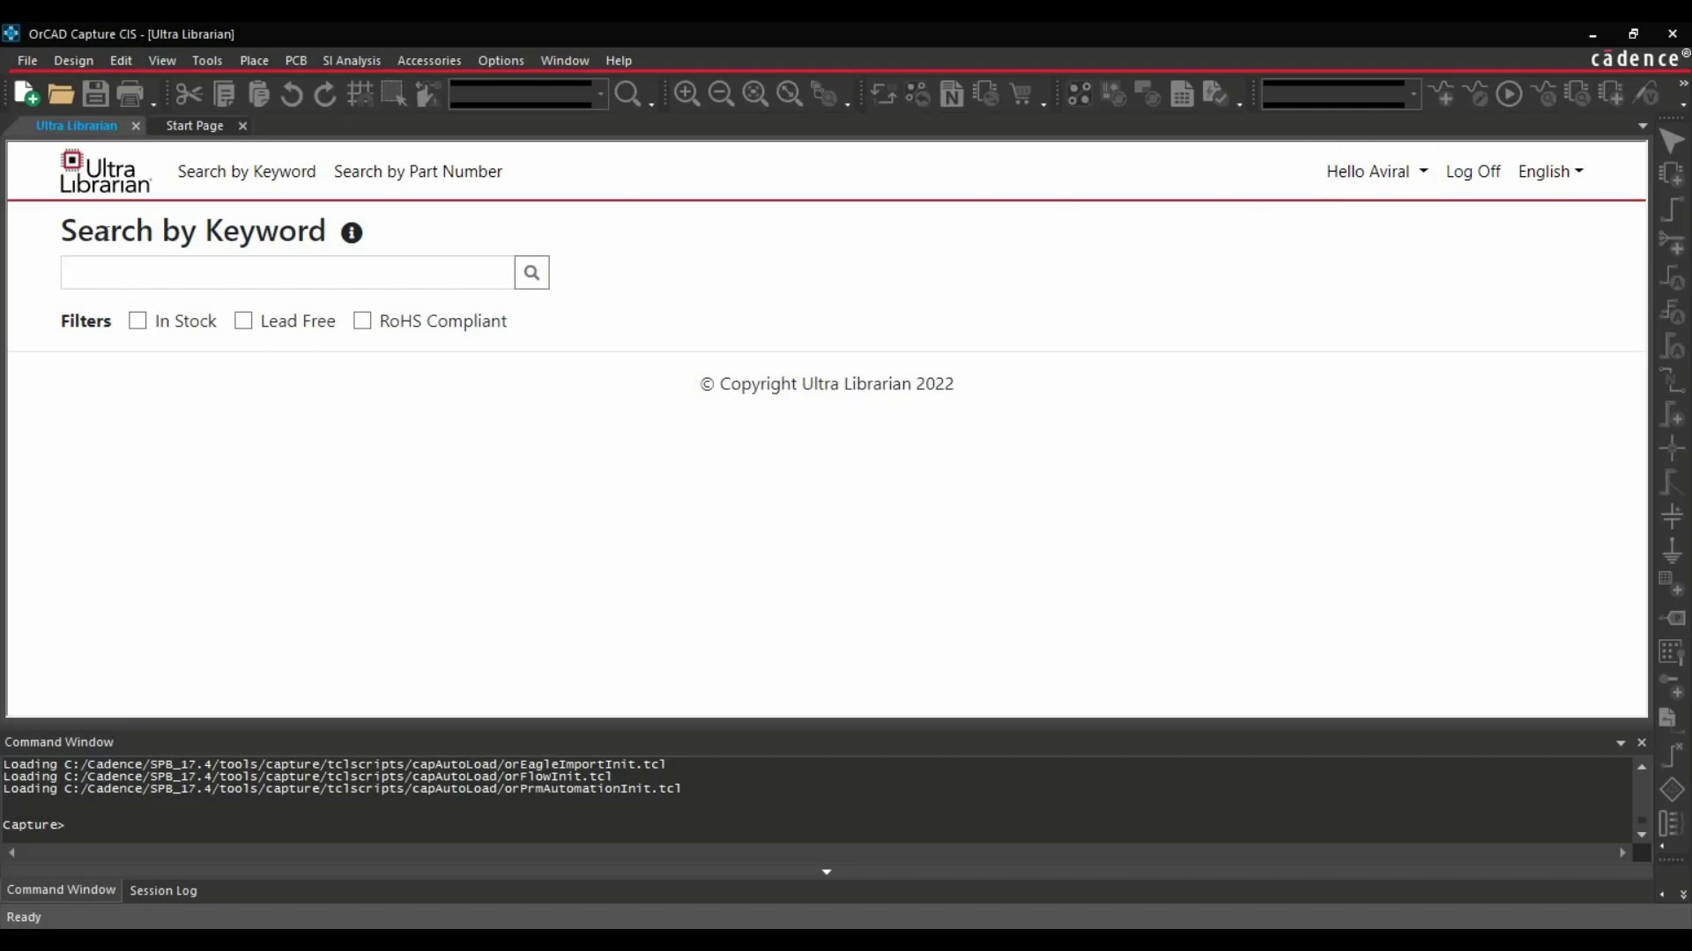
# Step: Search Ultra Librarian by keyword for 'lm7805' and scroll the results
pyautogui.click(119, 280)
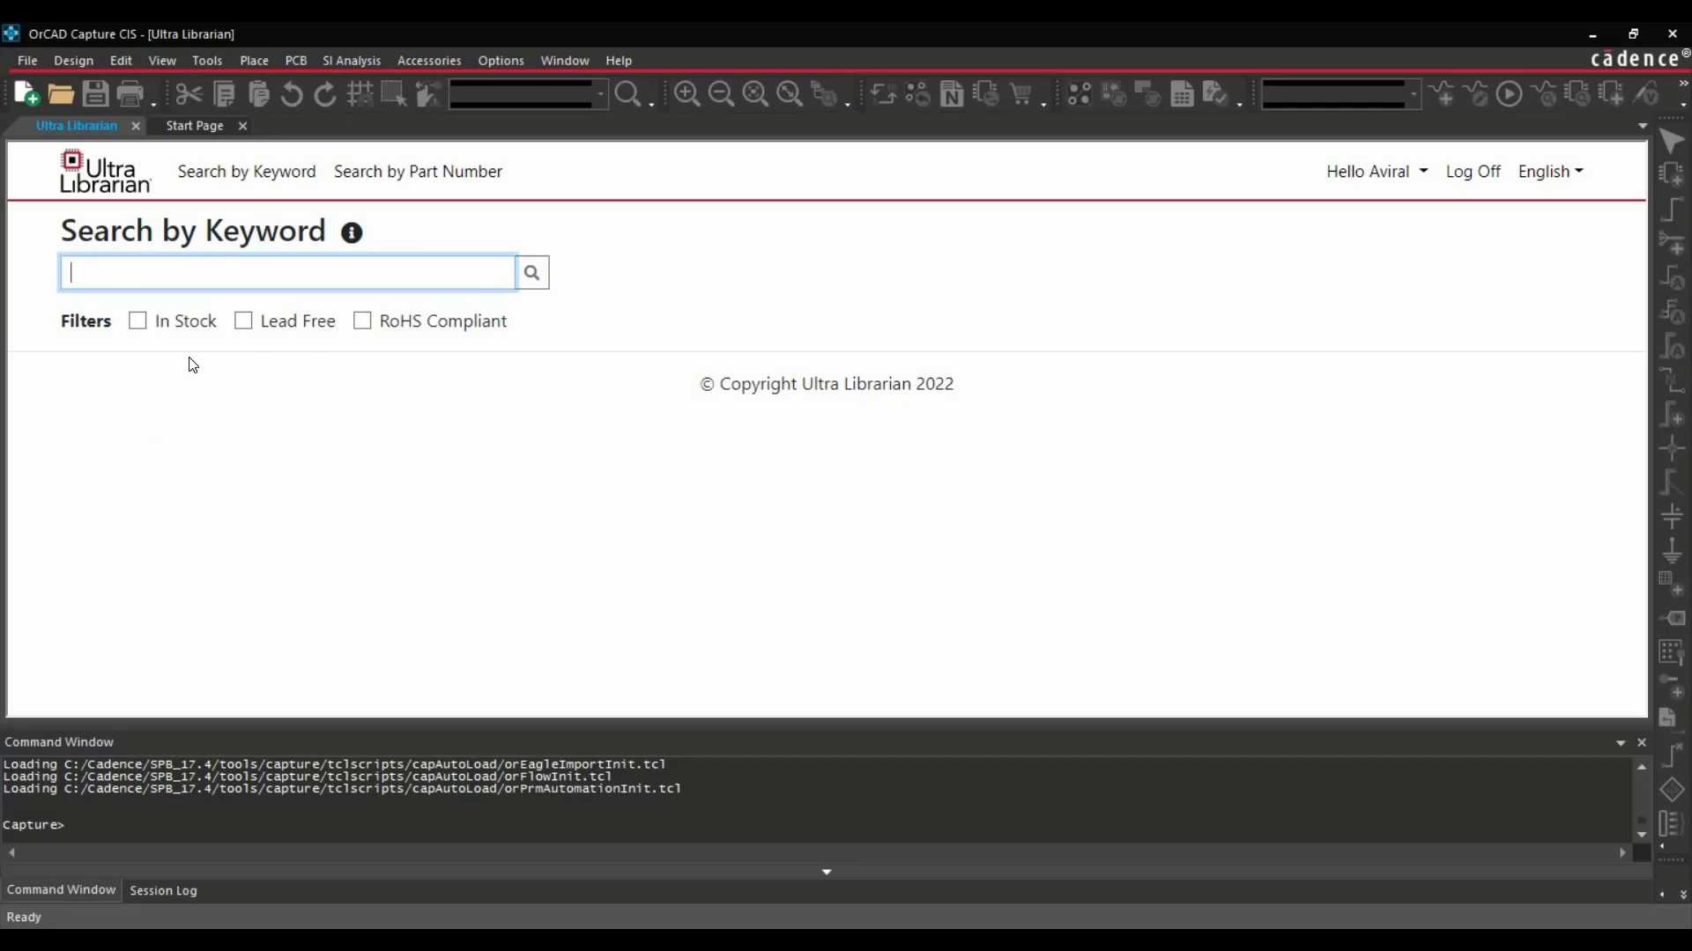
pyautogui.write('Im7805')
pyautogui.click(533, 274)
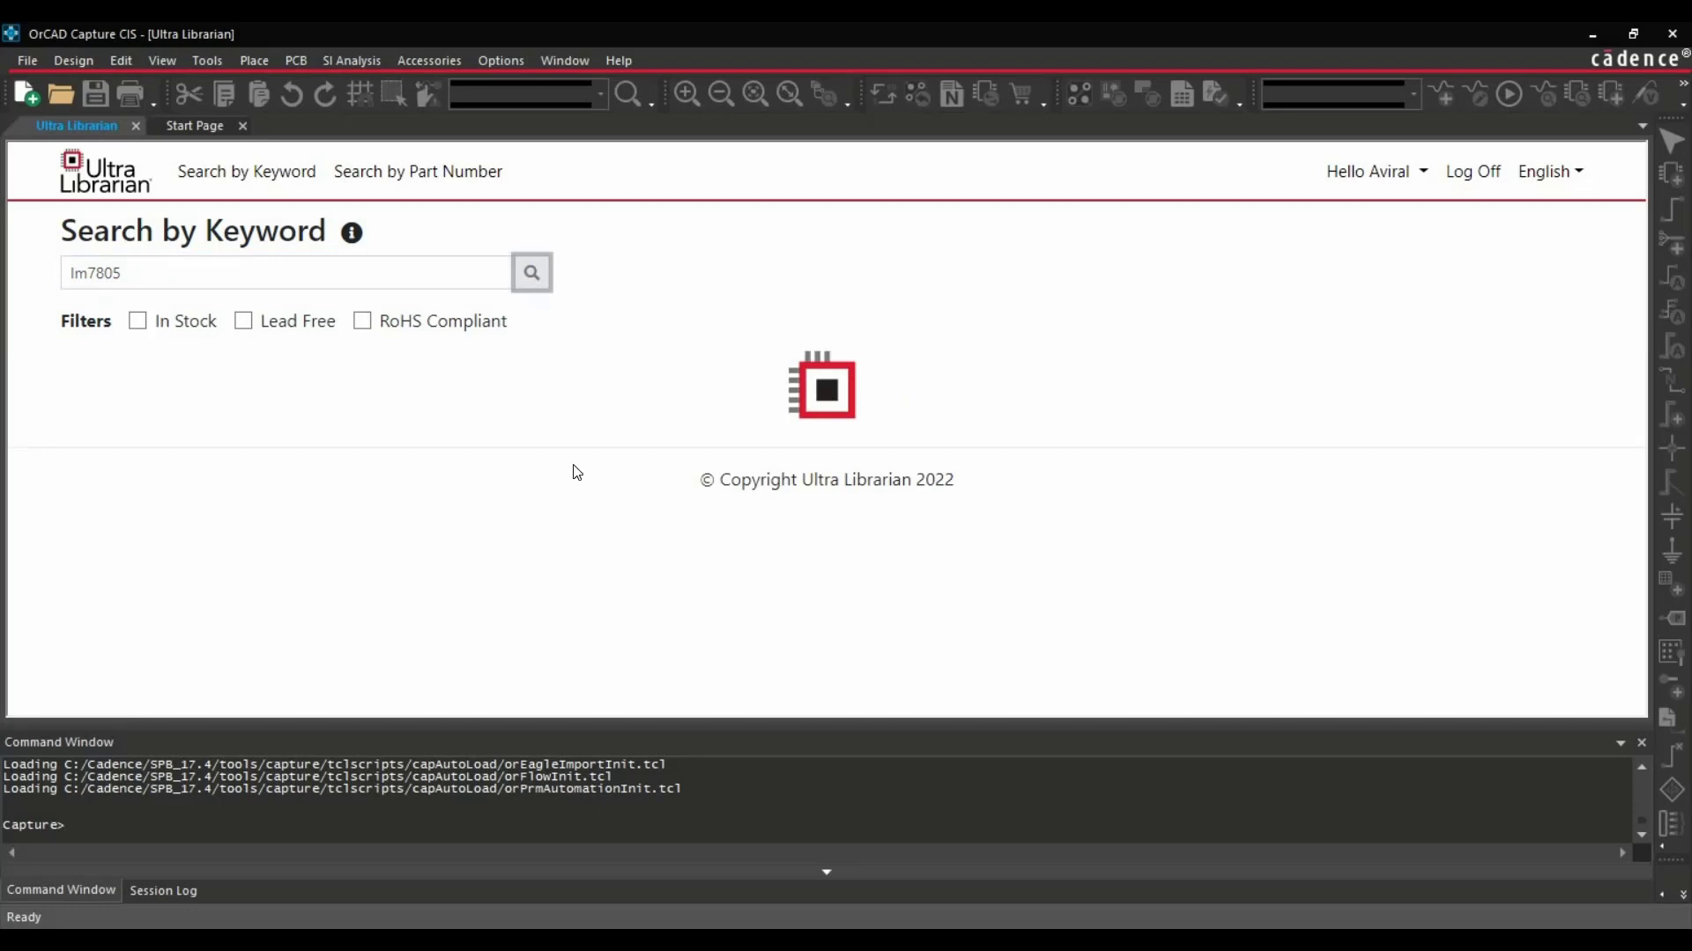
pyautogui.scroll(-1, 288, 440)
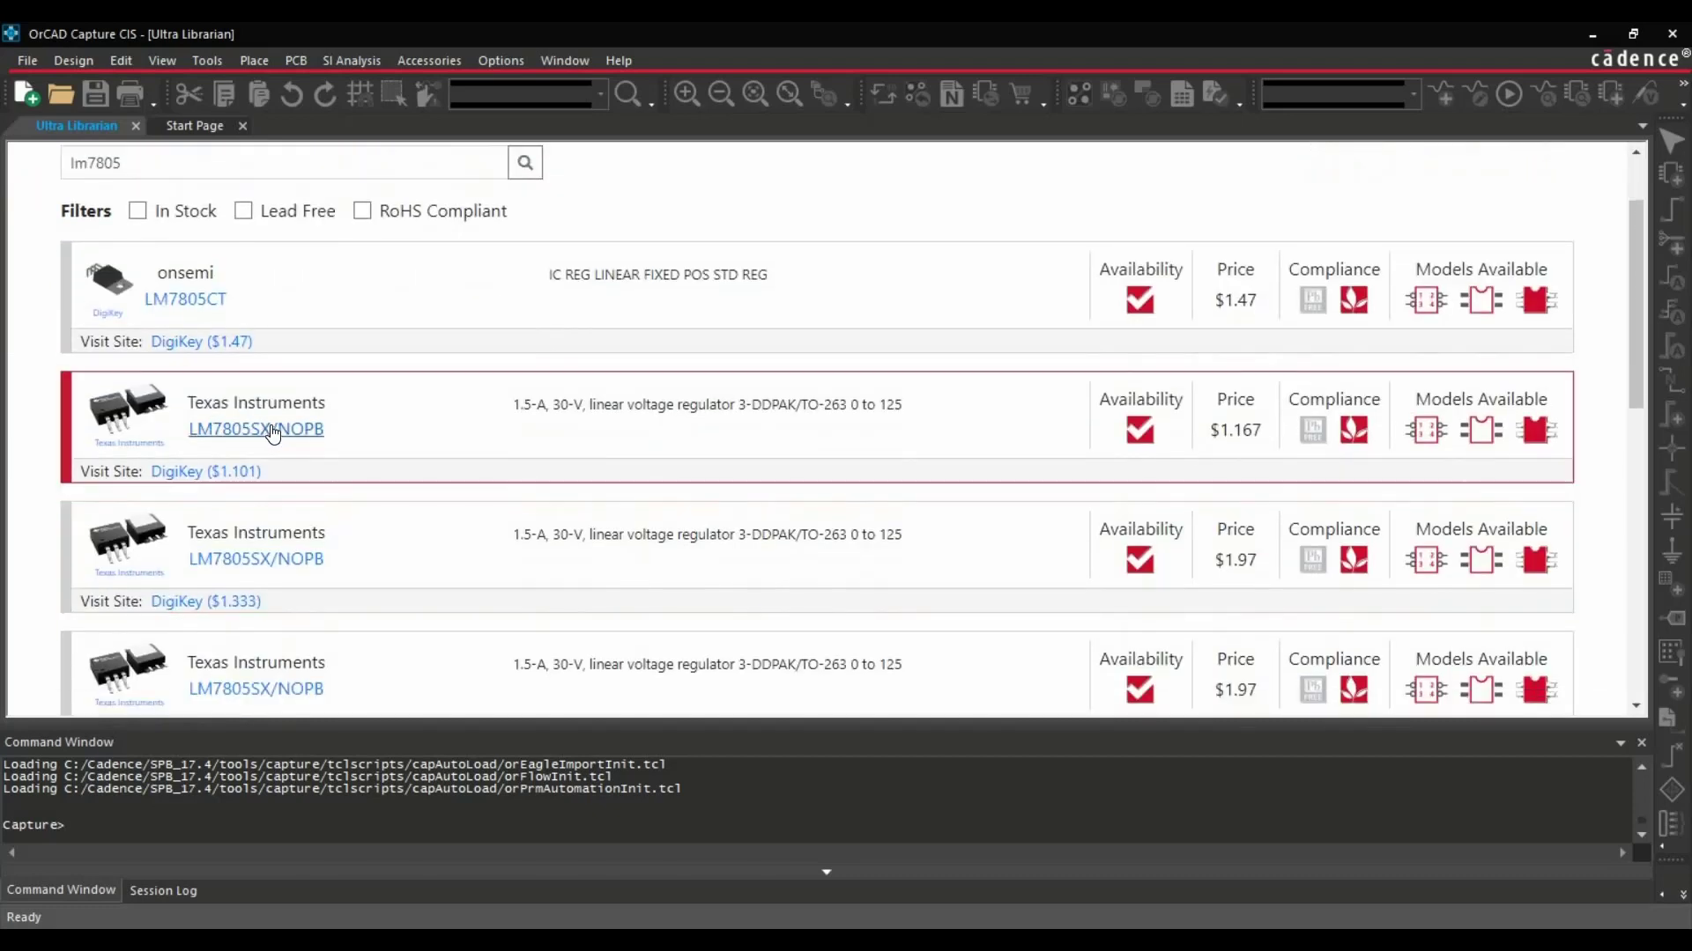
# Step: Open the Texas Instruments LM7805SX/NOPB part page and check its Normal View symbol options
pyautogui.click(273, 433)
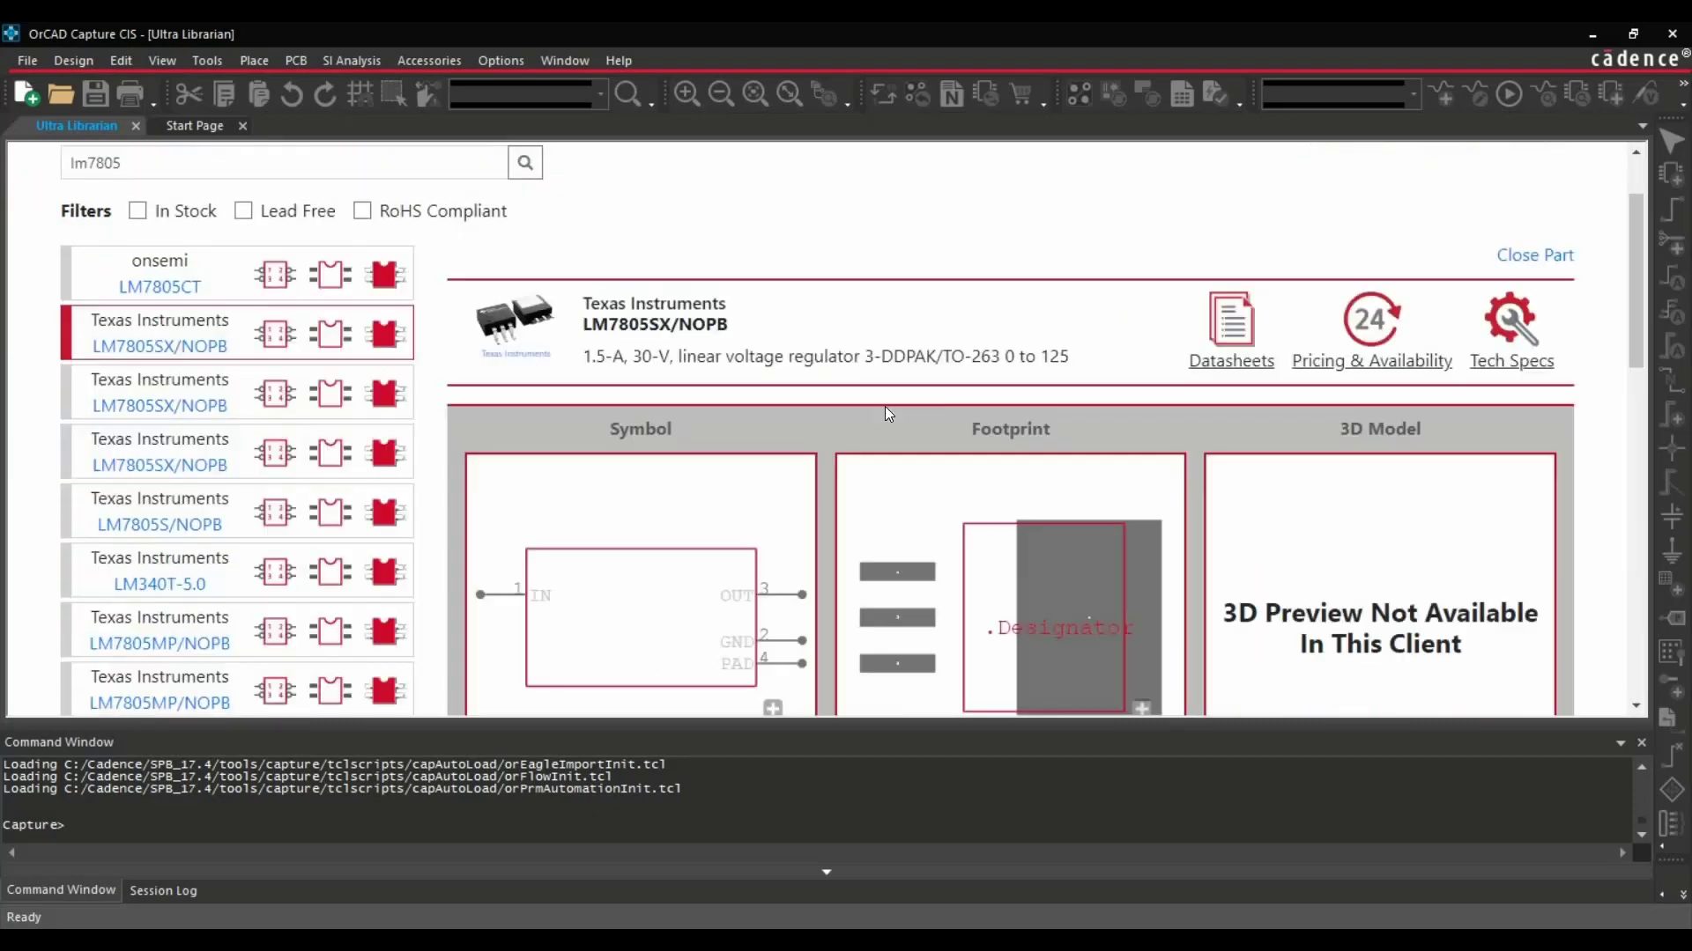
pyautogui.scroll(-5, 881, 411)
pyautogui.scroll(1, 811, 455)
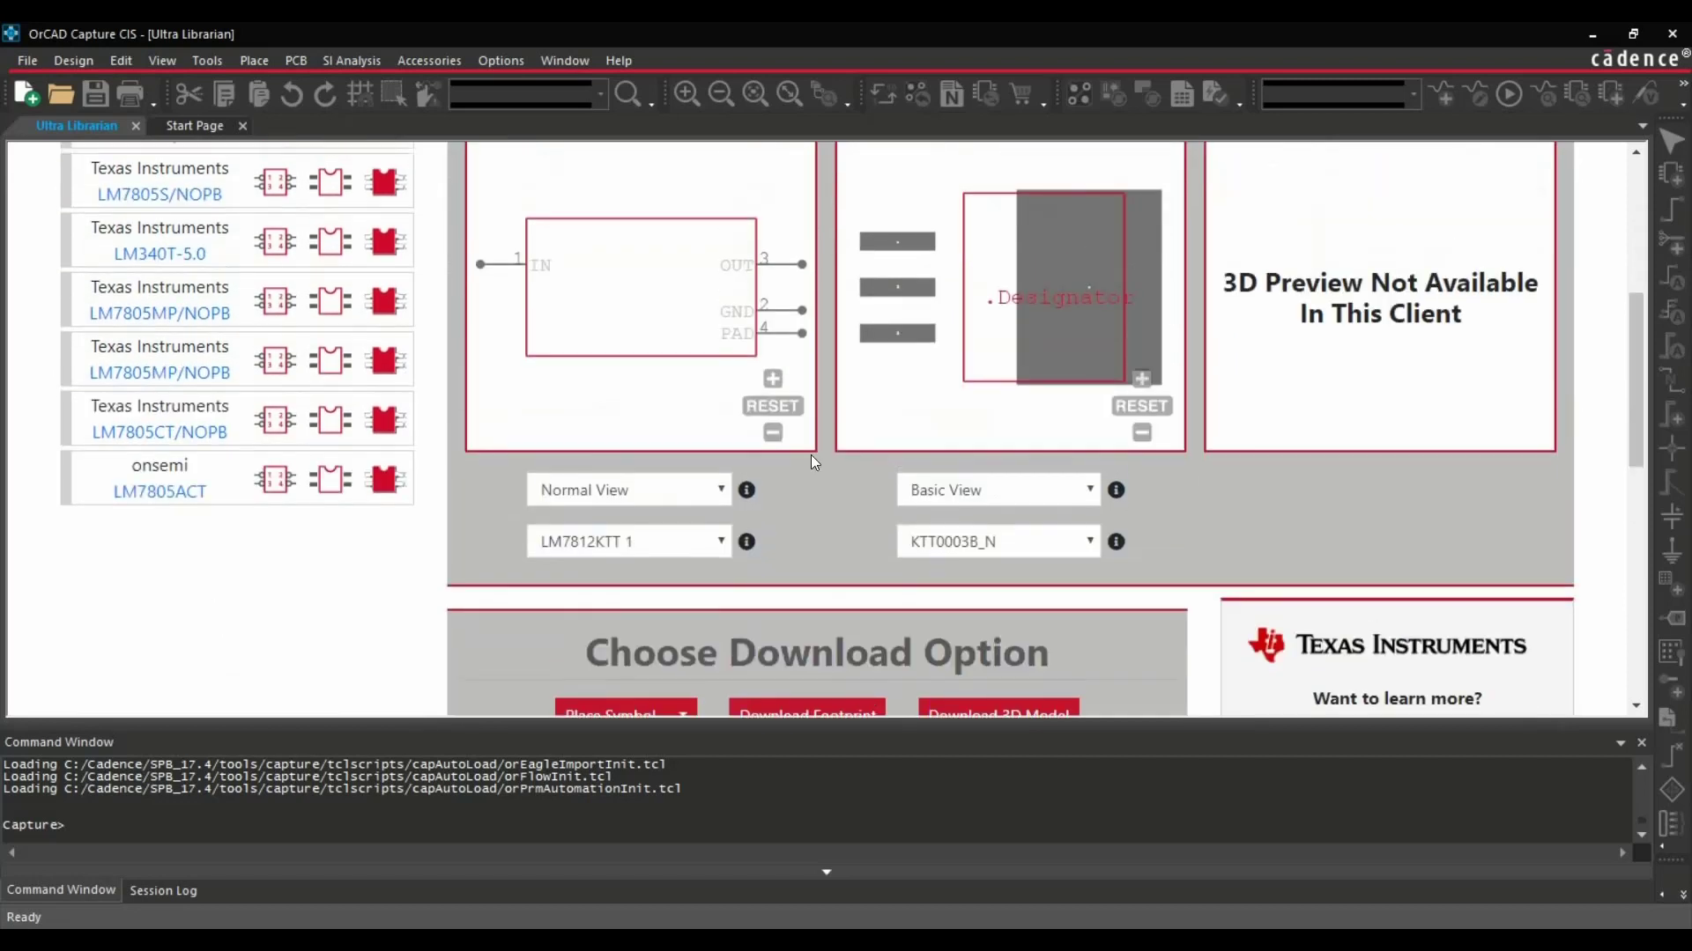
pyautogui.click(667, 495)
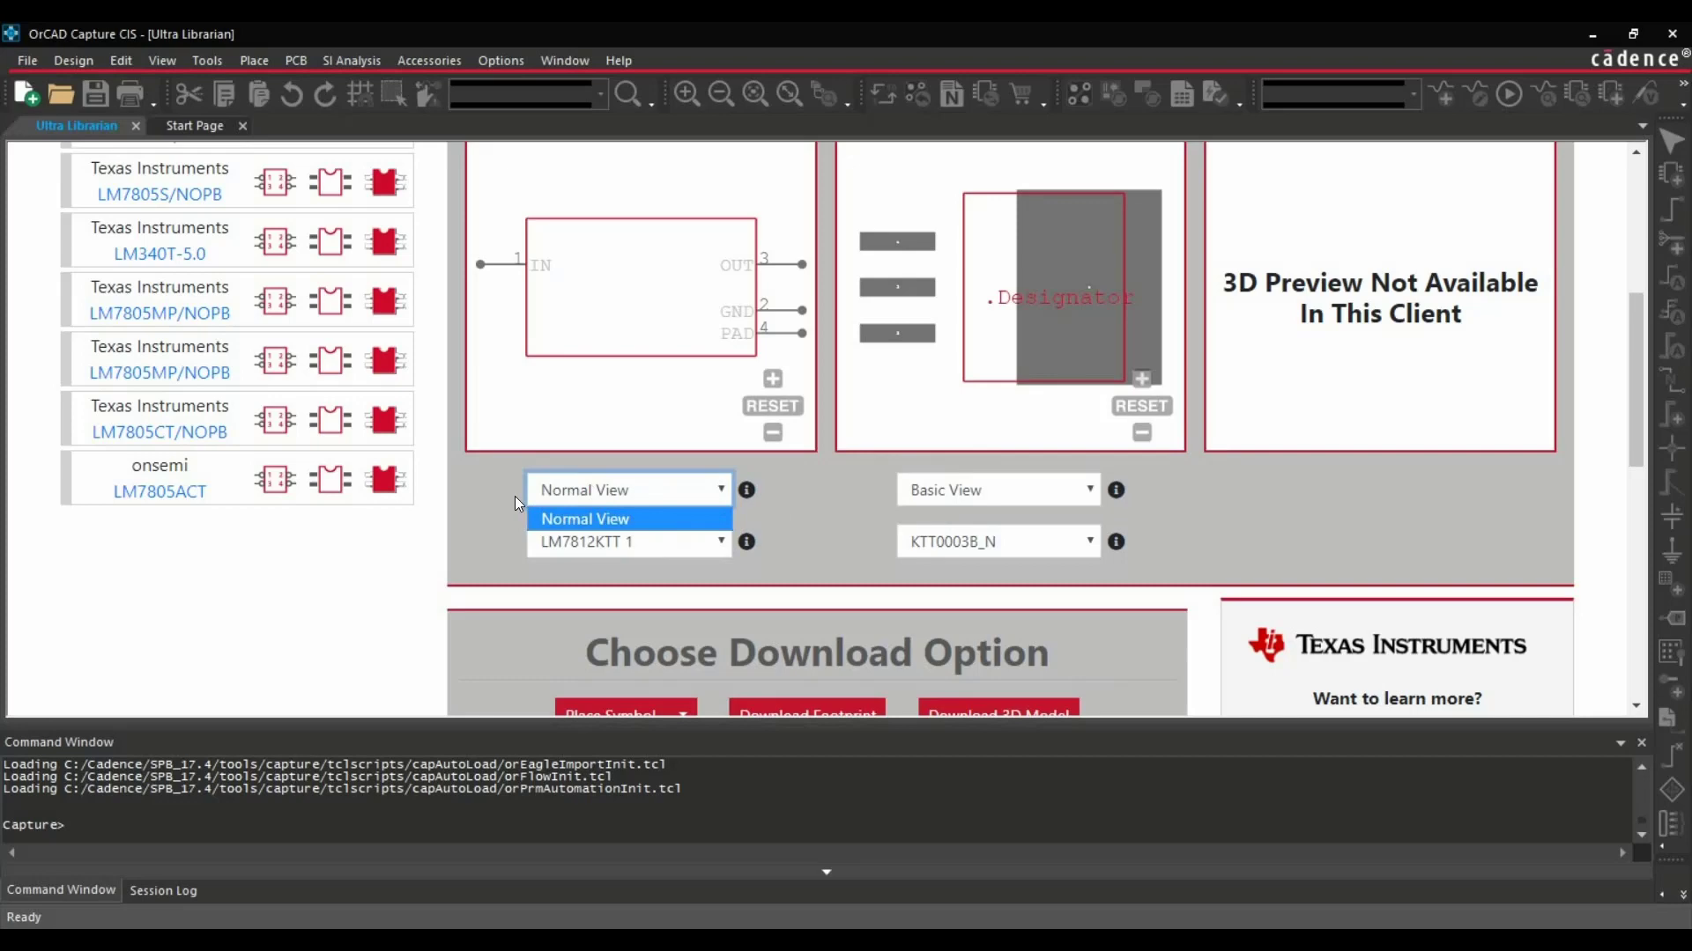
pyautogui.click(491, 520)
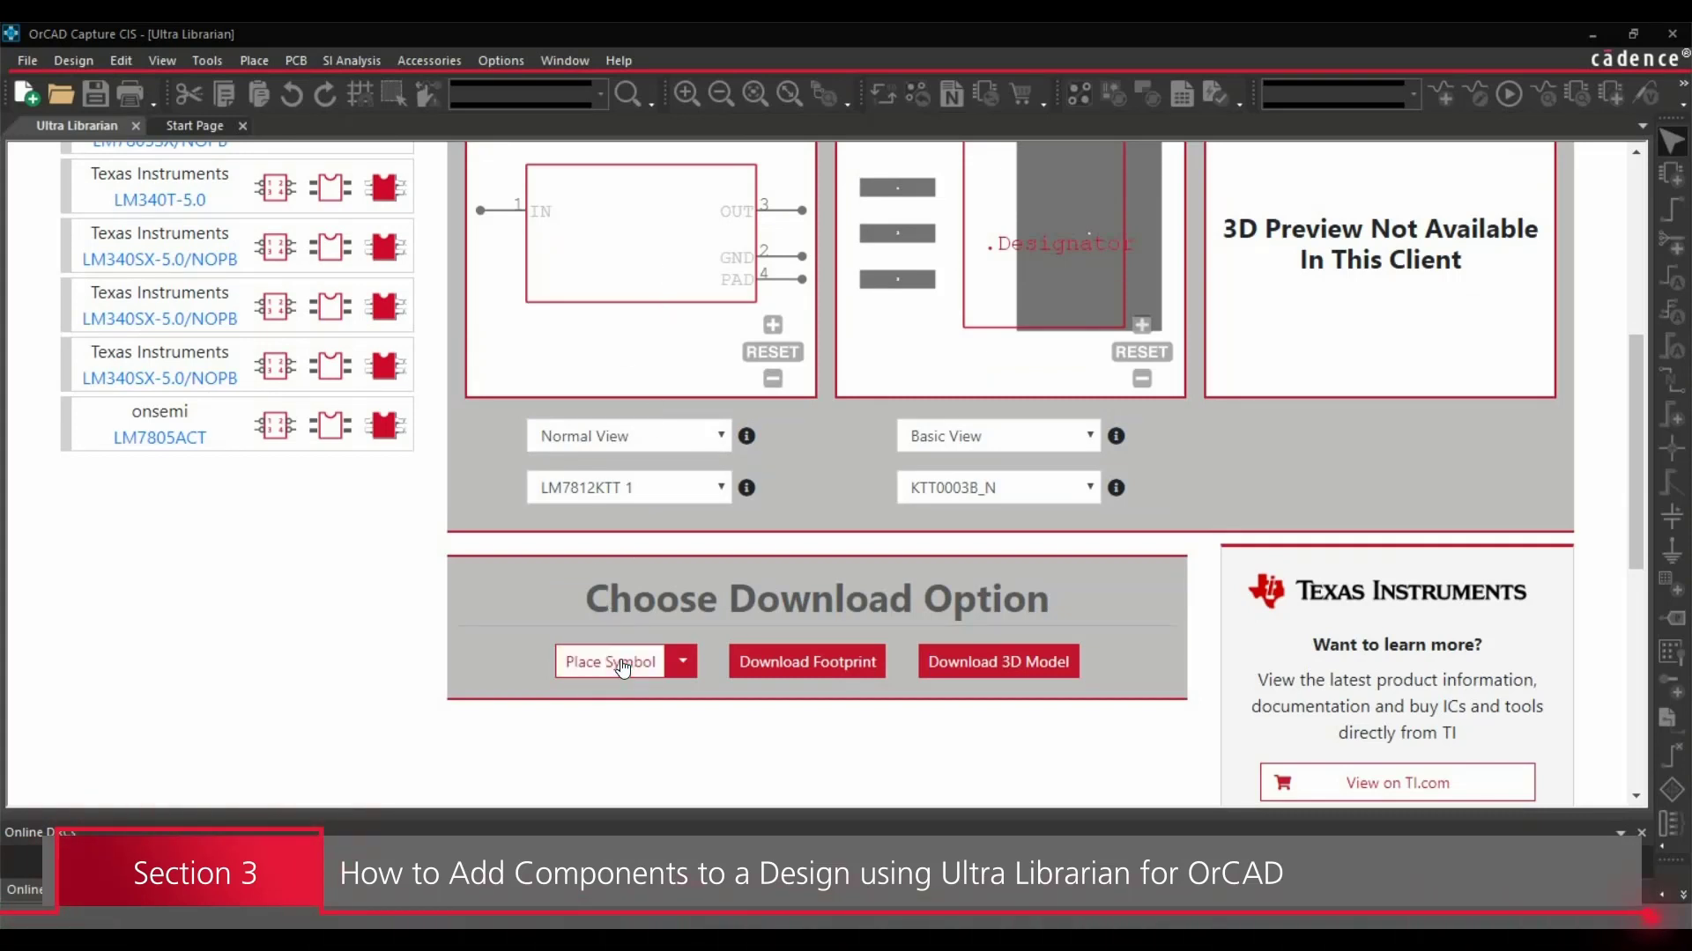
pyautogui.click(621, 667)
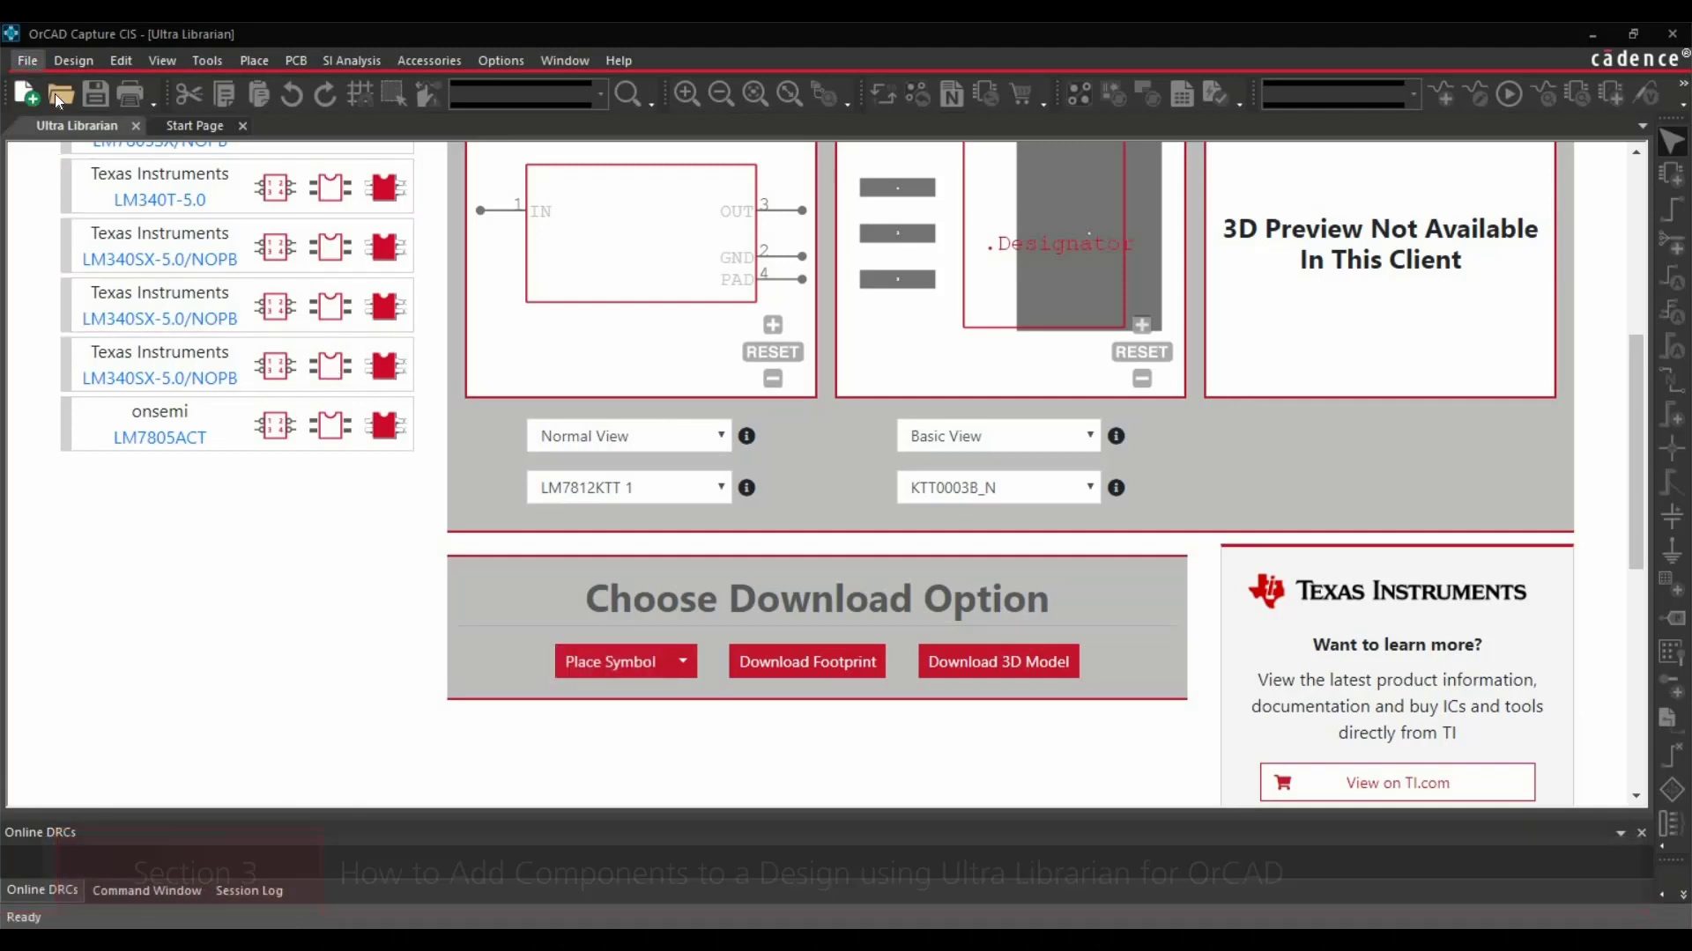
pyautogui.click(28, 60)
# Step: Create a new design and place the LM7812KTT regulator symbol as U1 on SCHEMATIC1
pyautogui.moveTo(264, 87)
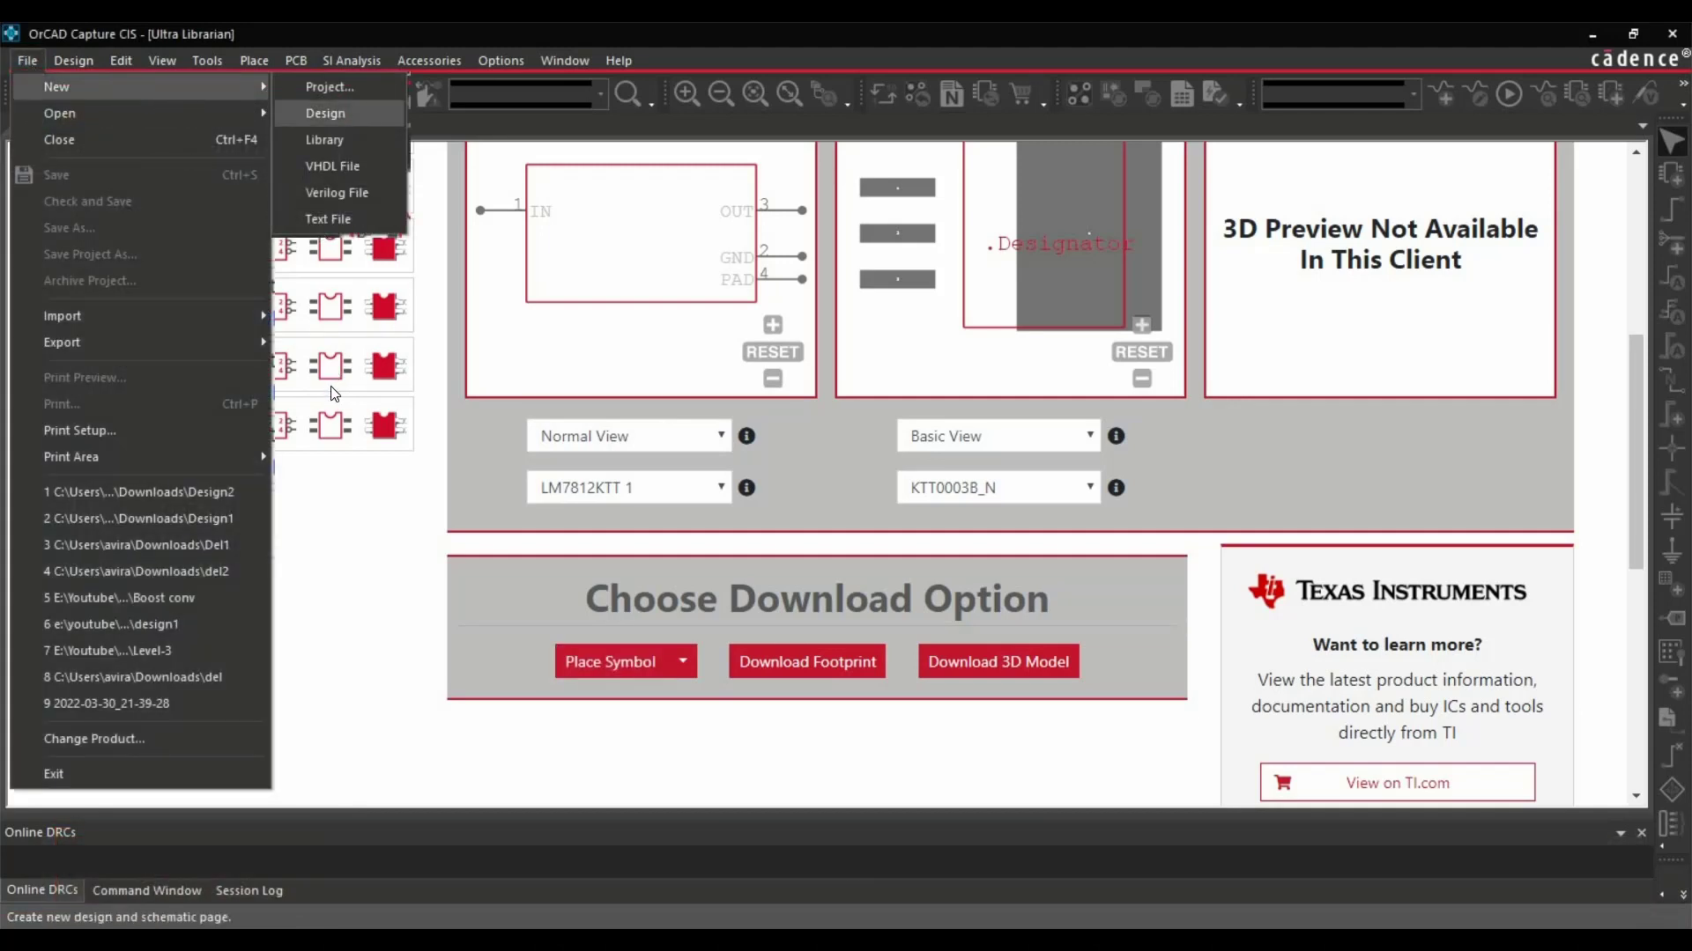
pyautogui.click(304, 112)
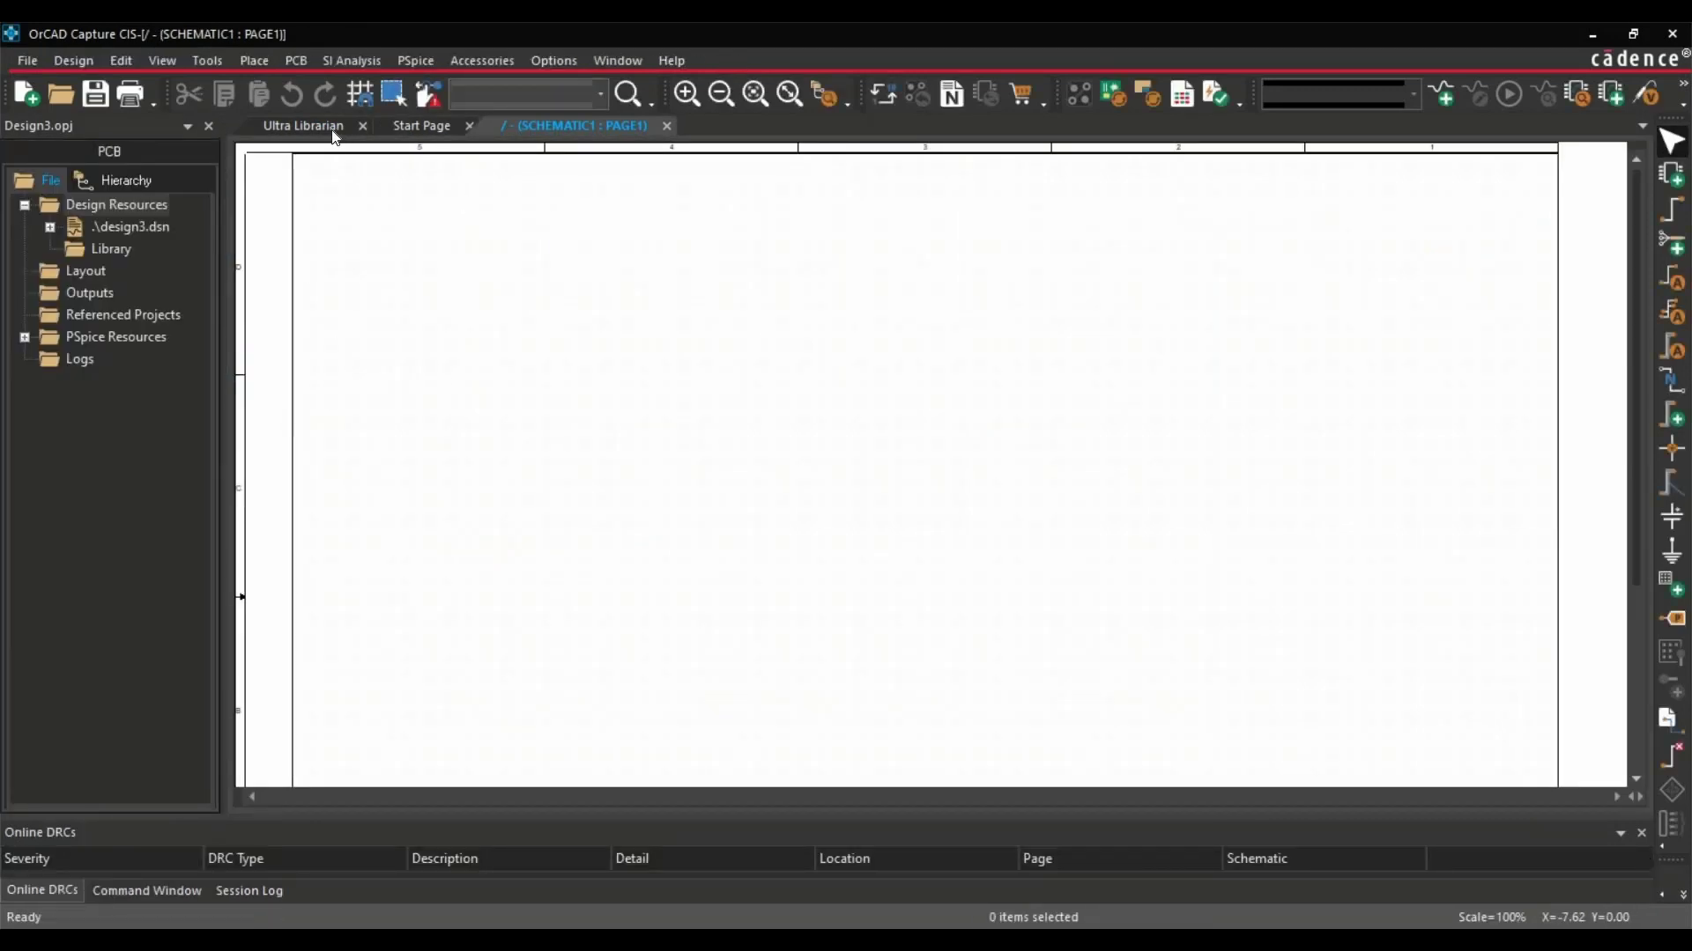
pyautogui.click(303, 125)
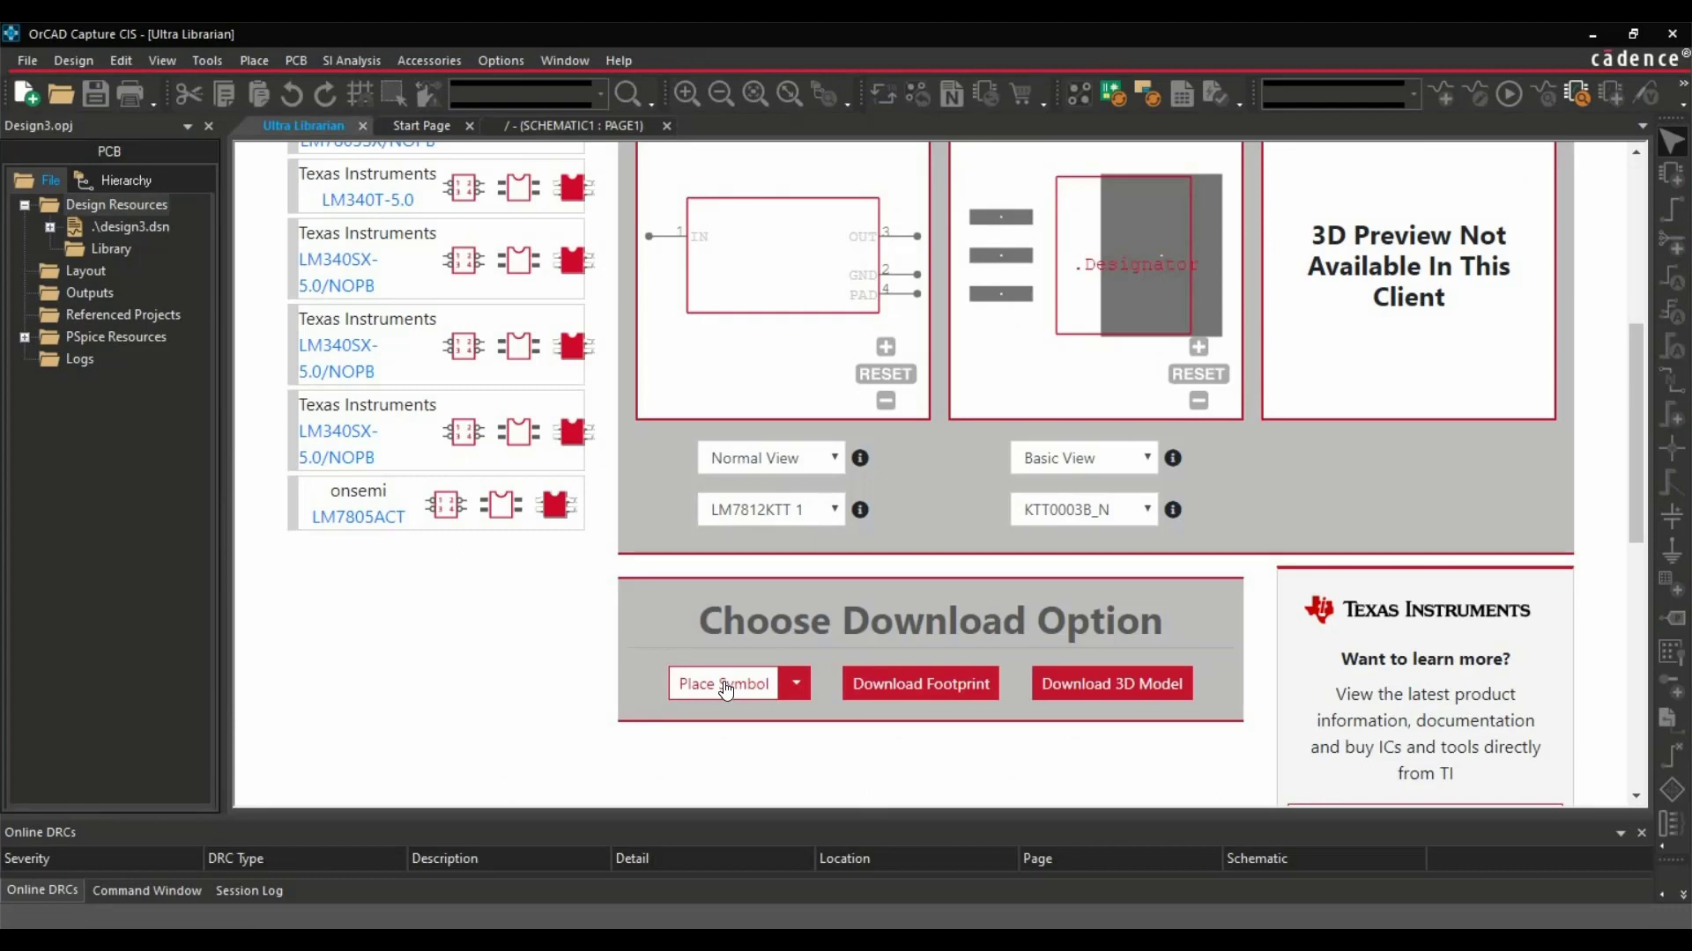
pyautogui.click(725, 685)
pyautogui.click(1132, 373)
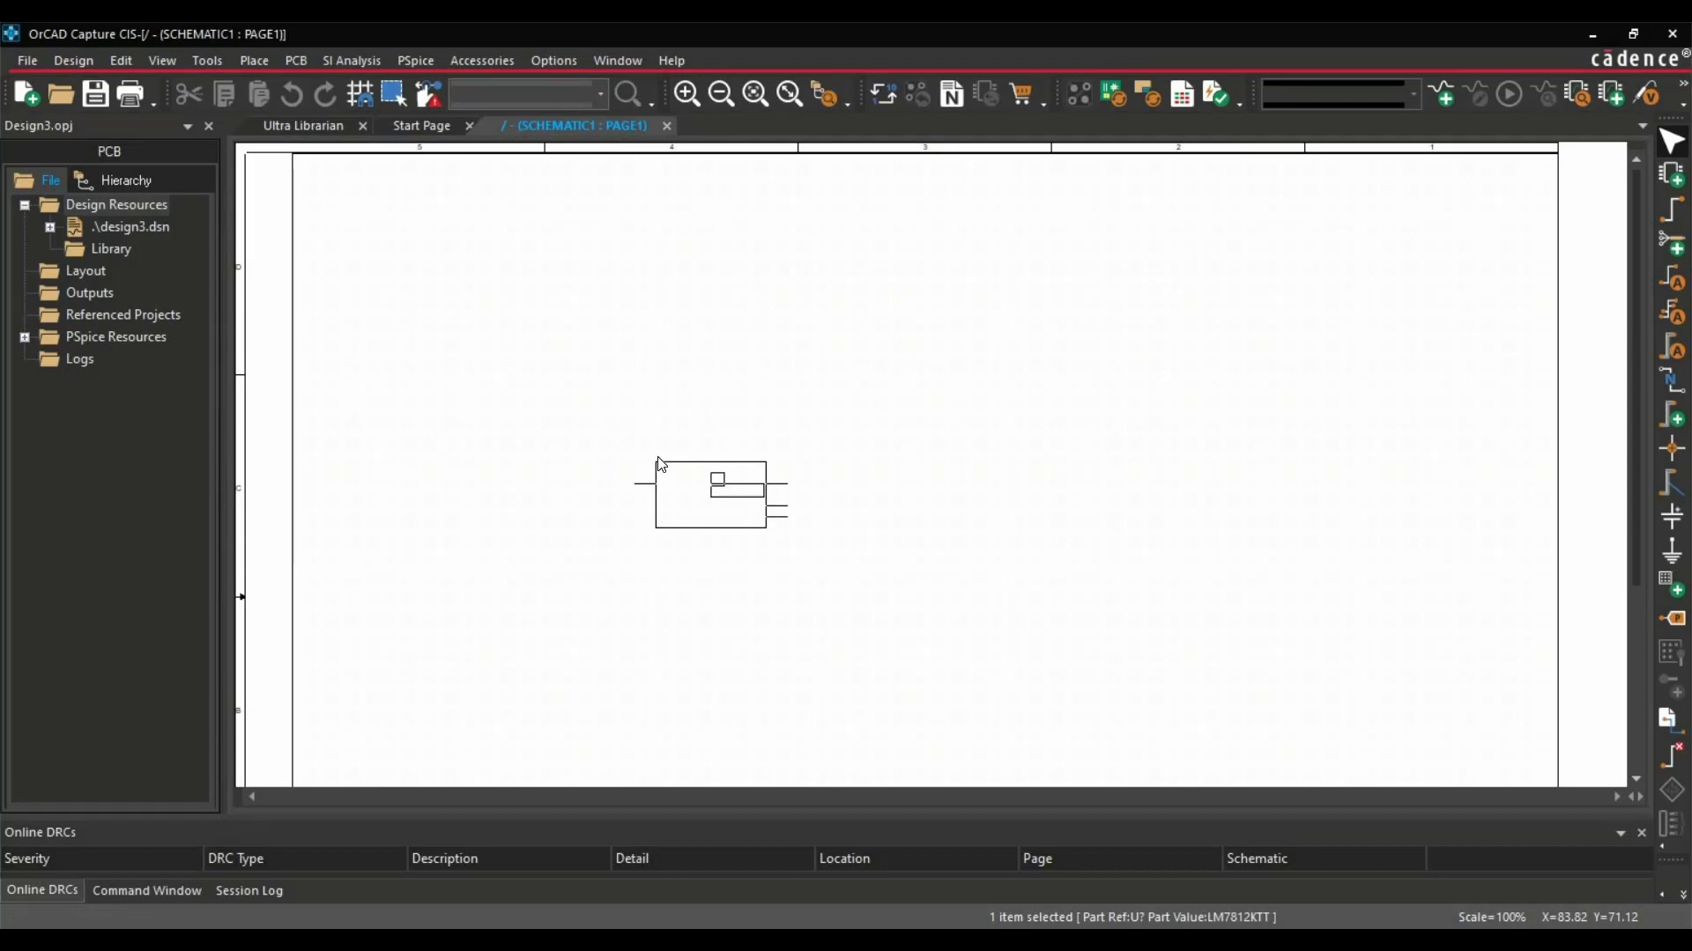
pyautogui.click(661, 464)
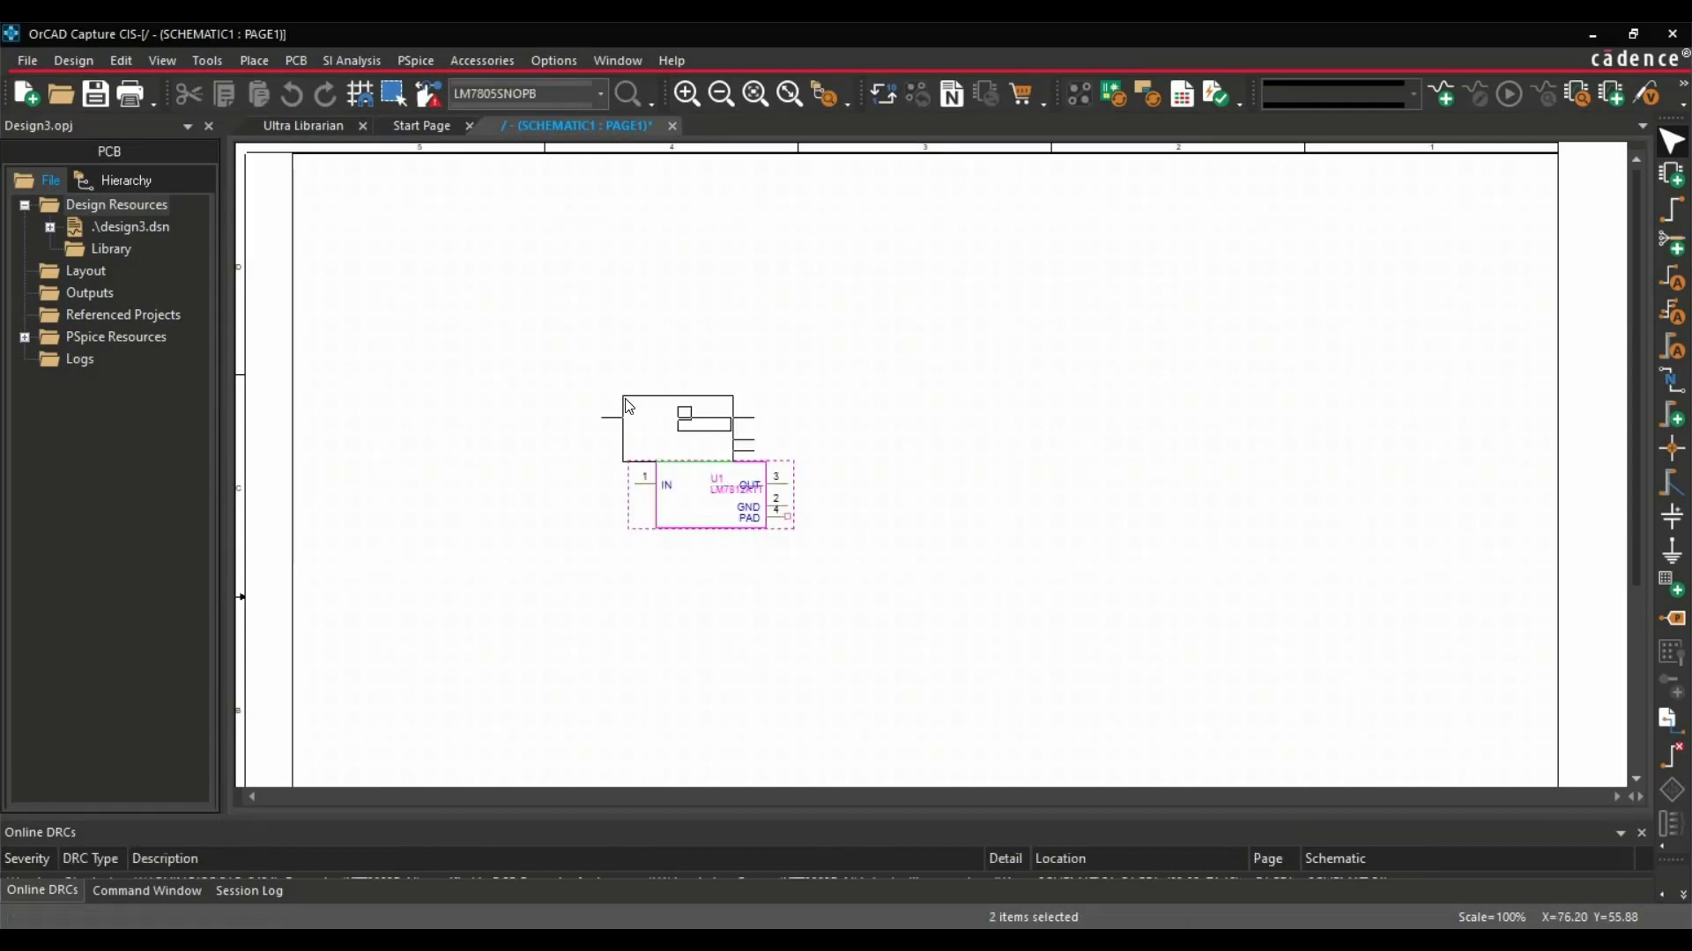
pyautogui.rightClick(635, 402)
pyautogui.click(657, 414)
pyautogui.click(304, 126)
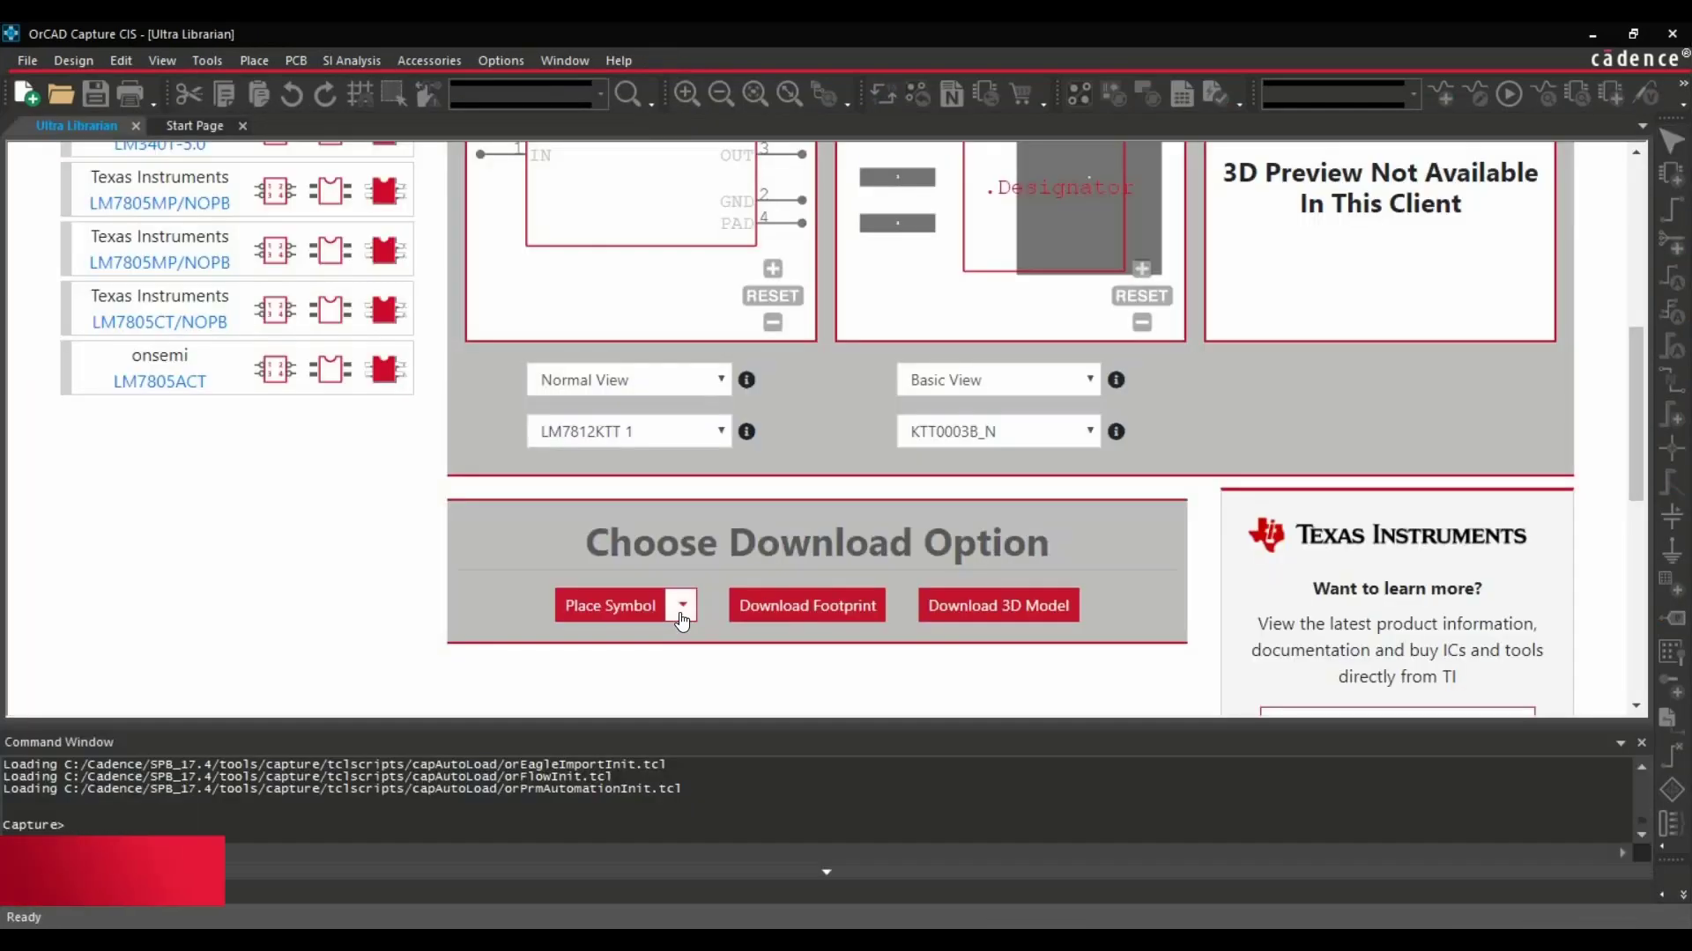
# Step: Download the regulator symbol and save it as Capture library LM7805SXNOPB in Library Files and Symbols
pyautogui.click(682, 605)
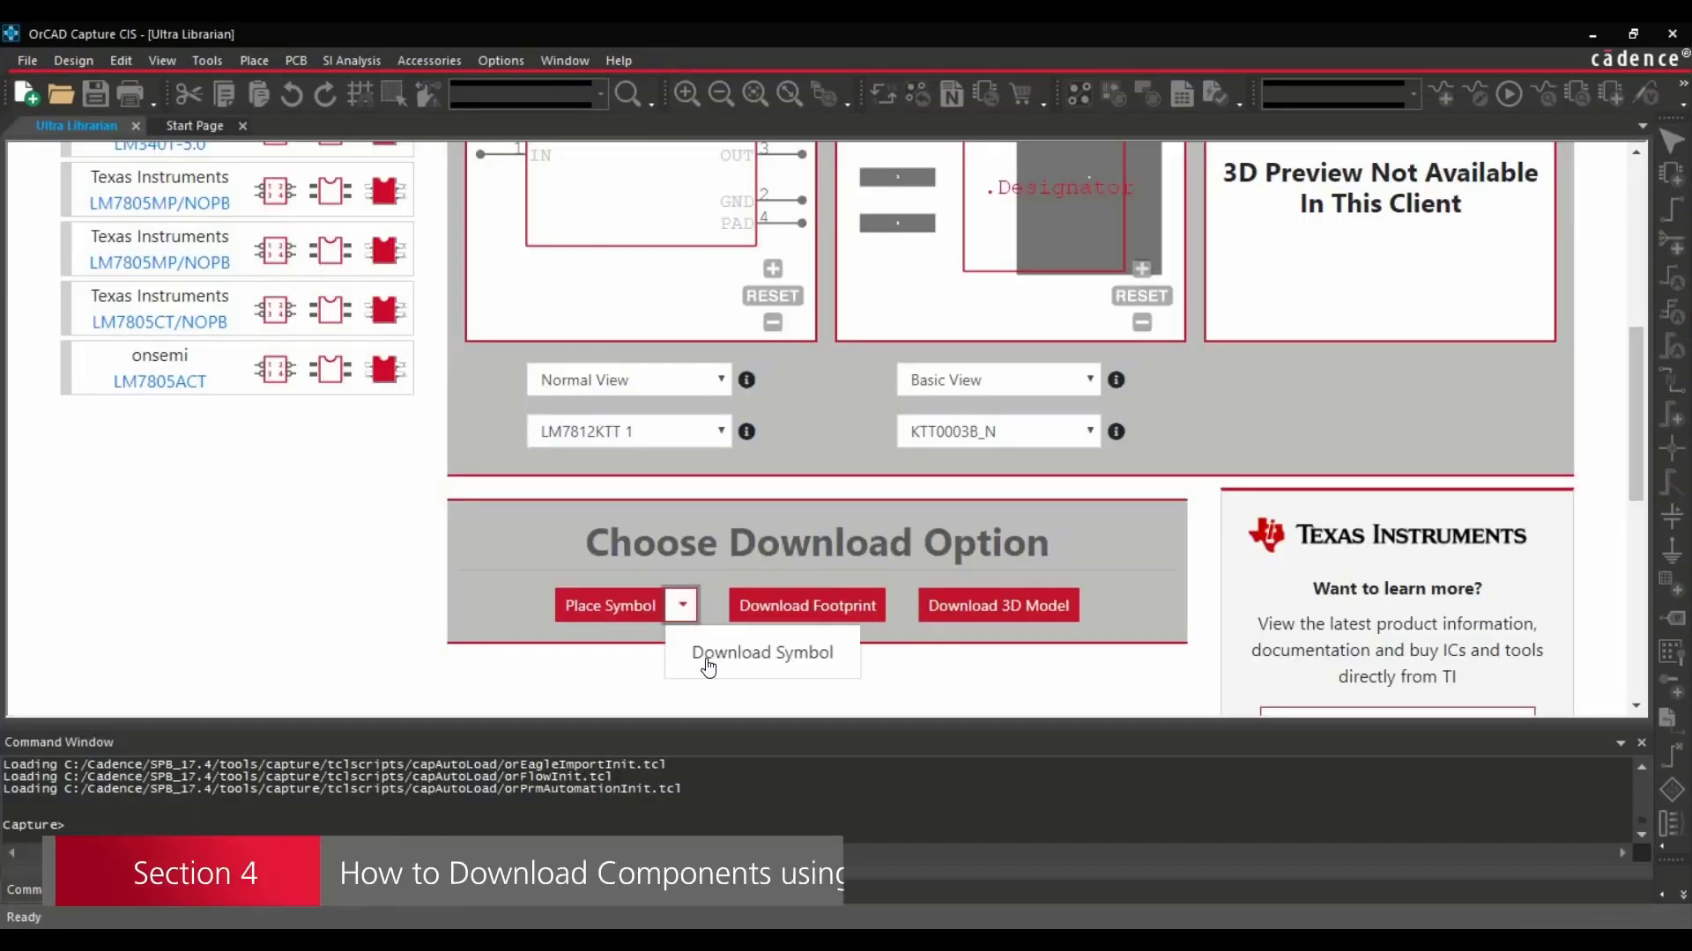
pyautogui.click(758, 652)
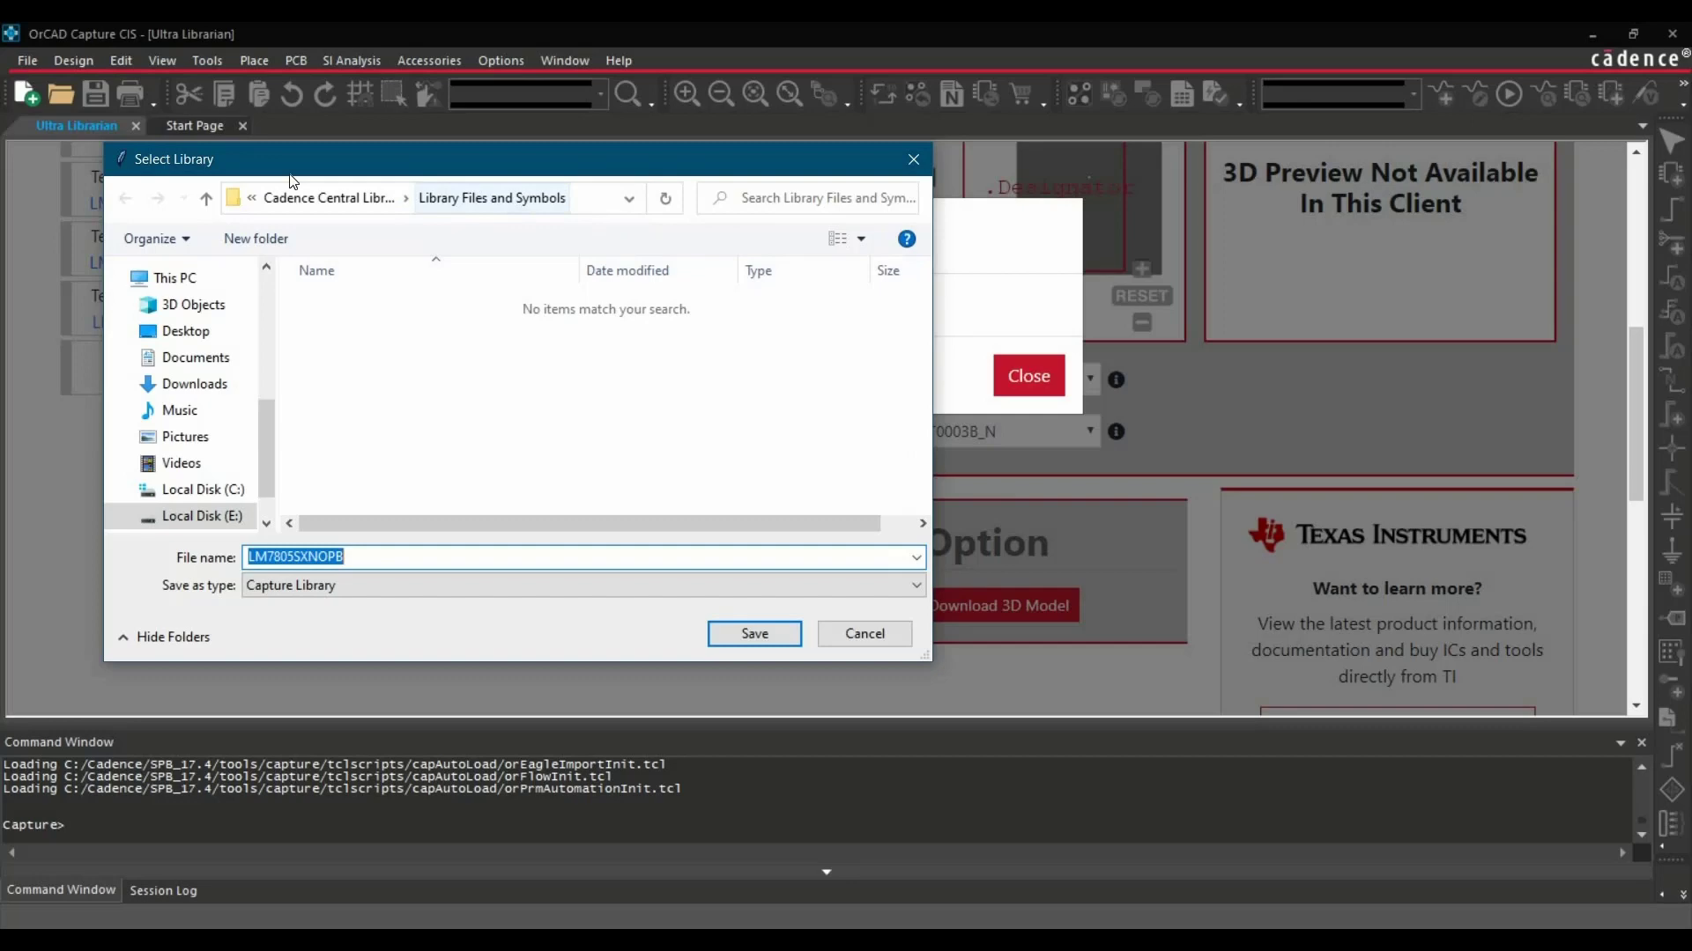
pyautogui.click(748, 635)
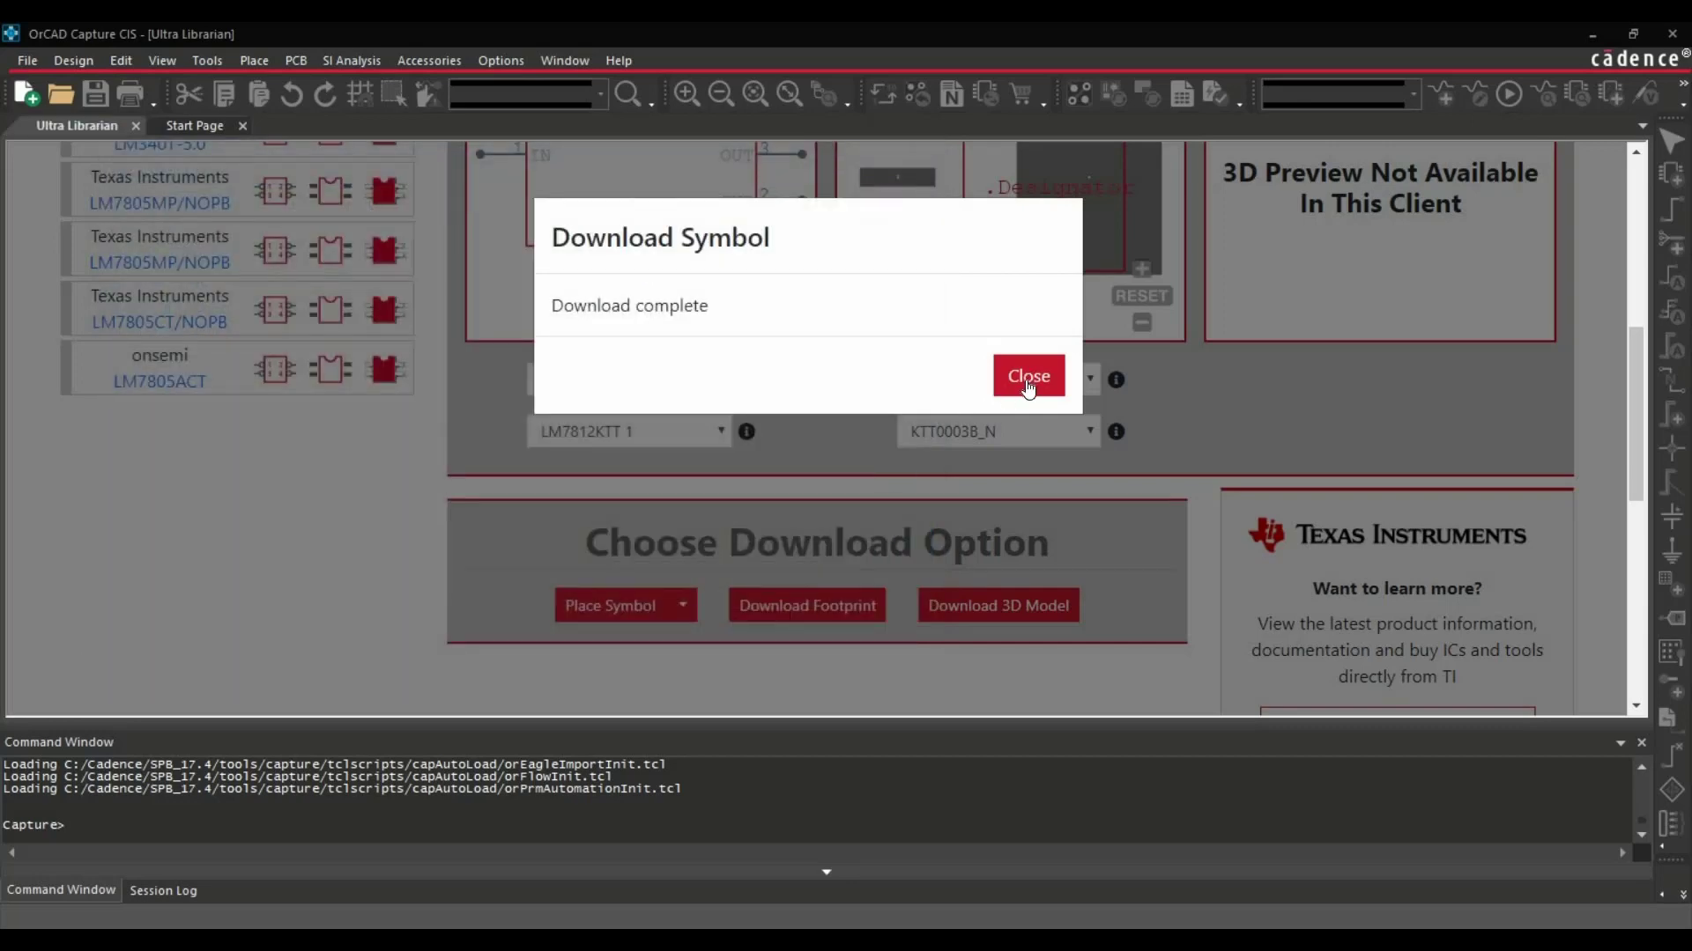
pyautogui.click(1029, 376)
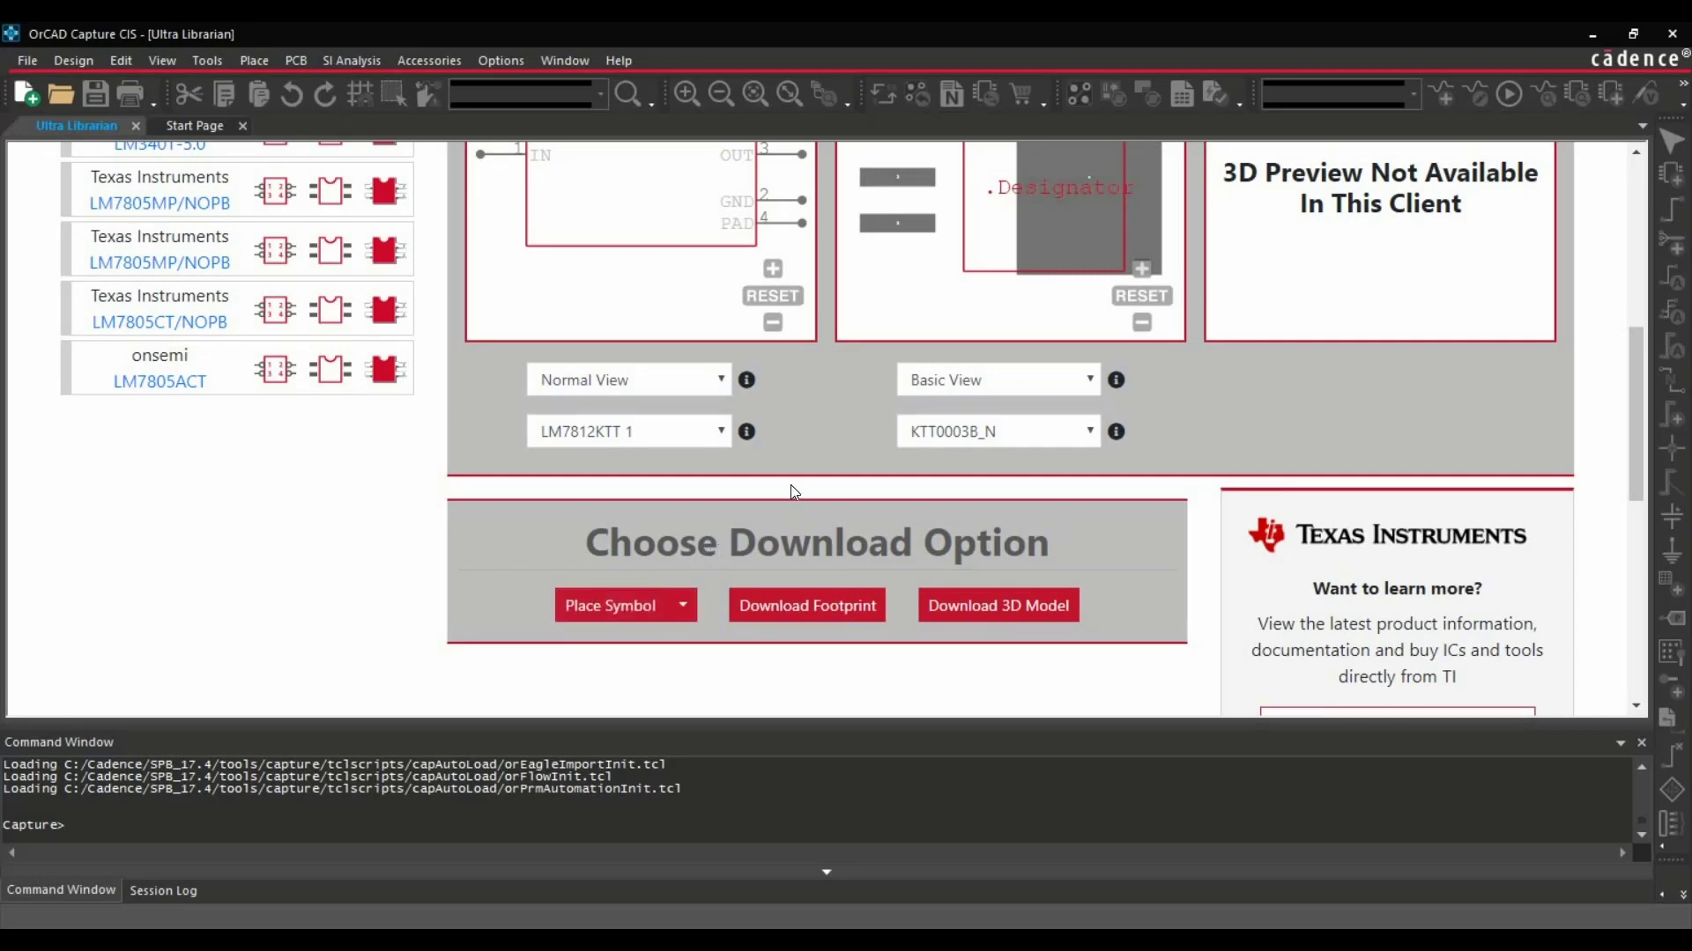
# Step: Open Ultra Librarian's Edit Download Settings to show the E:\Cadence Central Library symbol, footprint, pad and STEP folders
pyautogui.scroll(3, 793, 437)
pyautogui.scroll(-1, 819, 436)
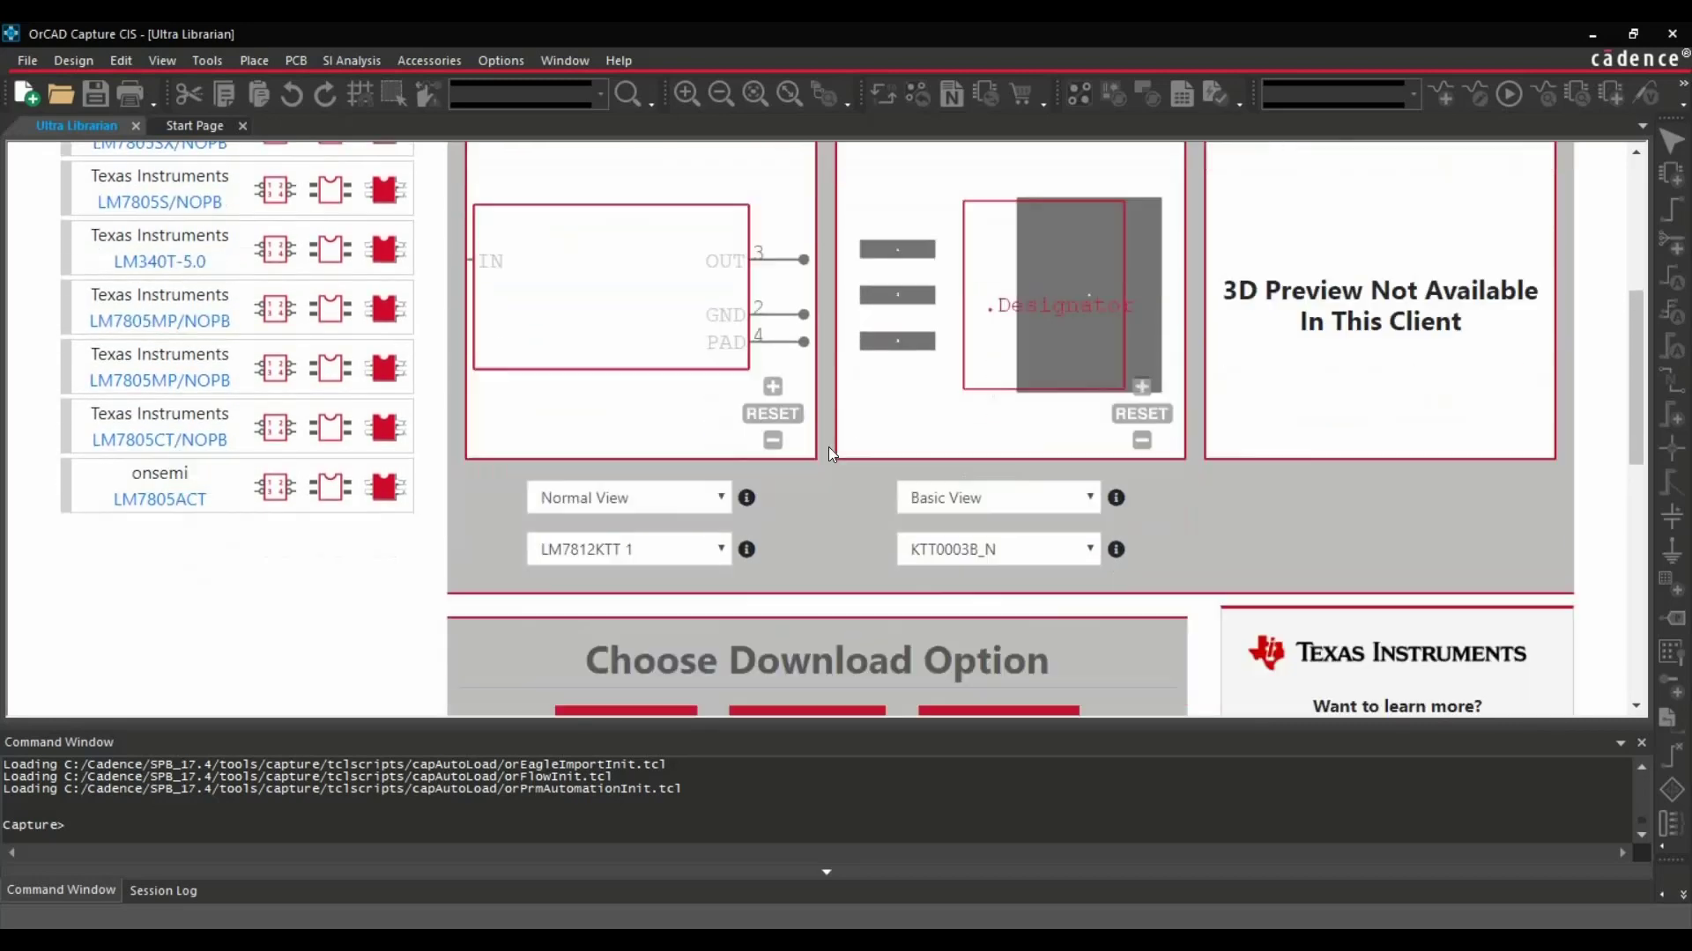
pyautogui.scroll(5, 828, 447)
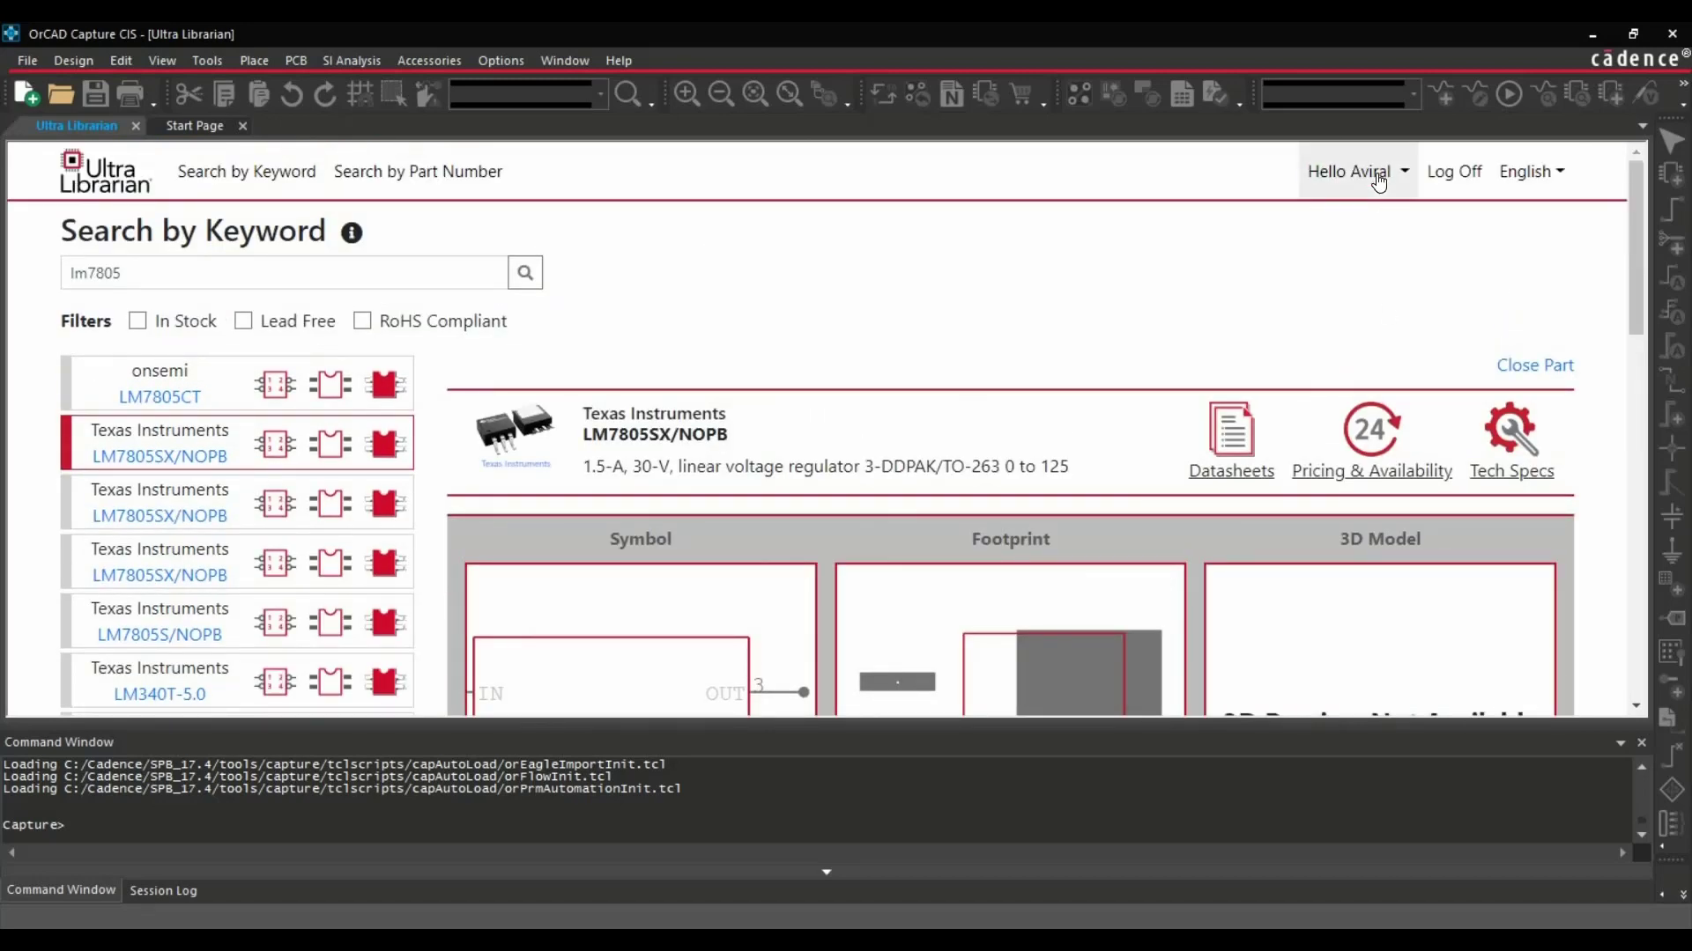
pyautogui.click(1379, 181)
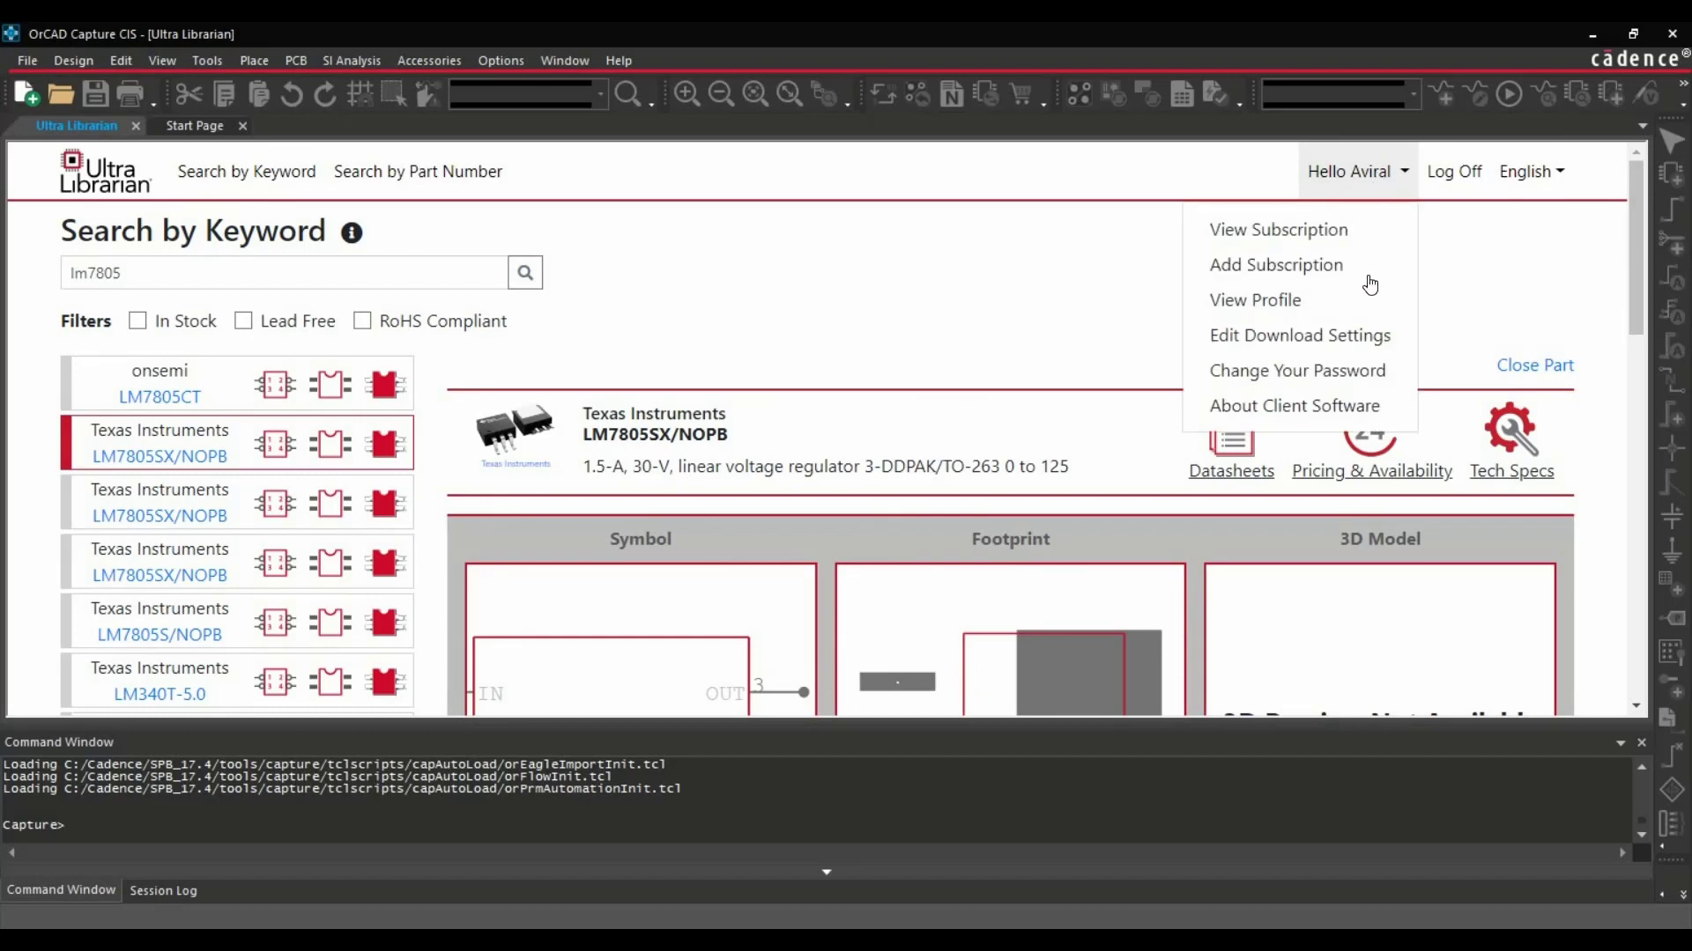
pyautogui.click(1343, 342)
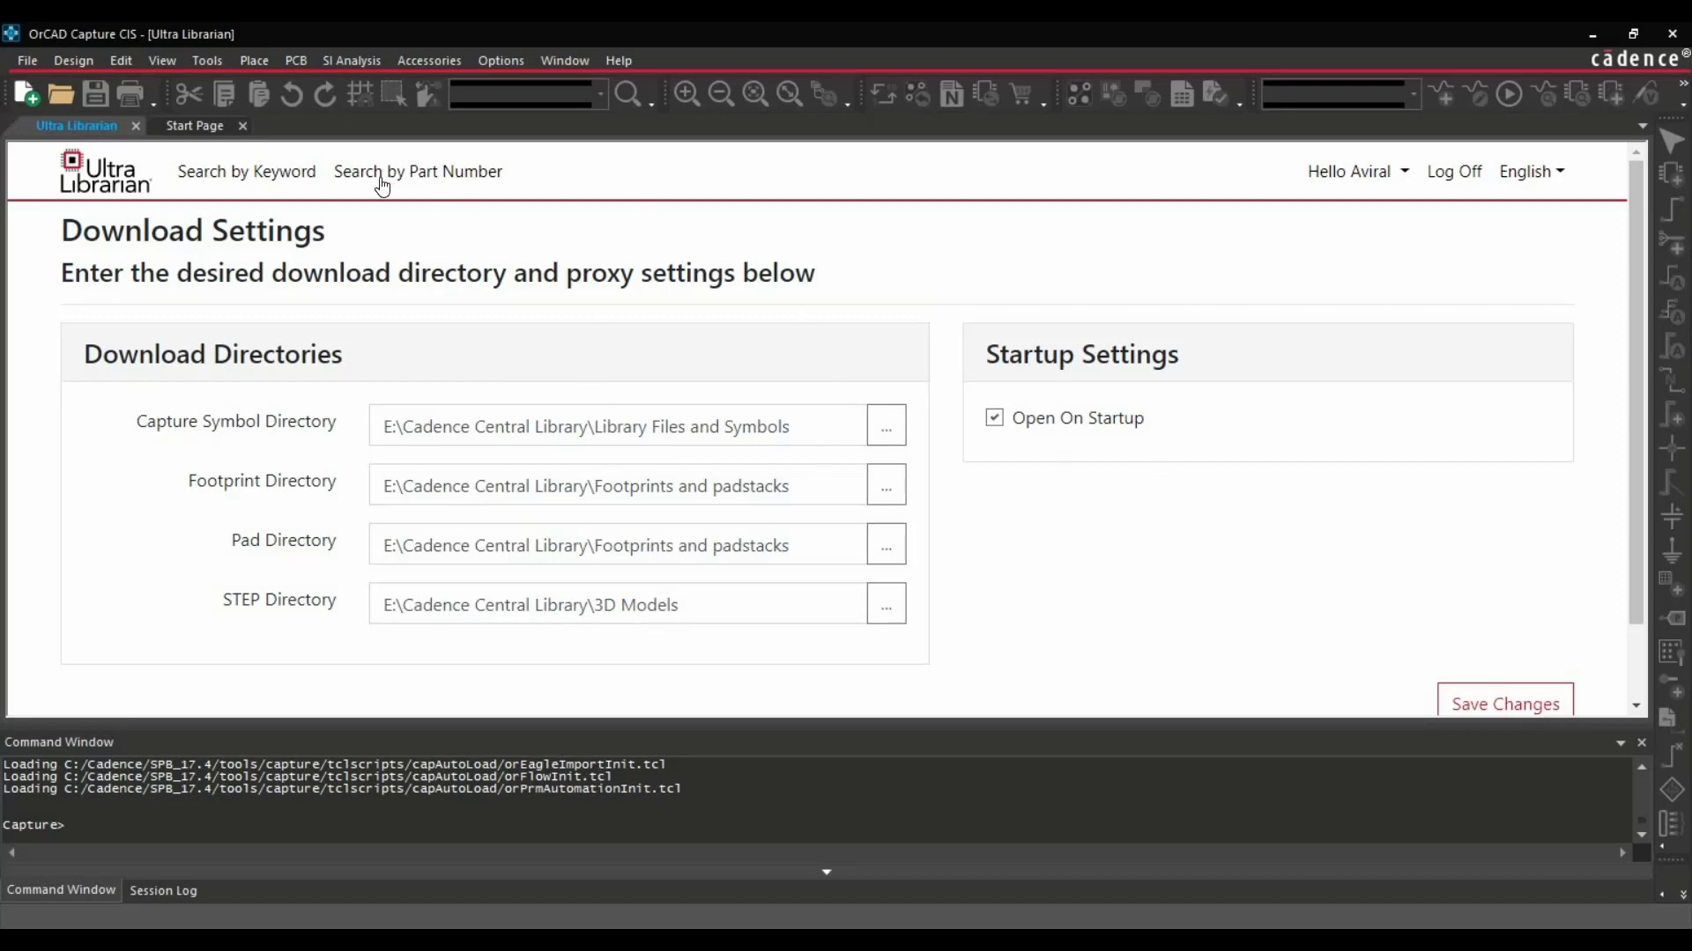
# Step: Search Ultra Librarian by part number for lm7805, returning 9 results
pyautogui.click(264, 181)
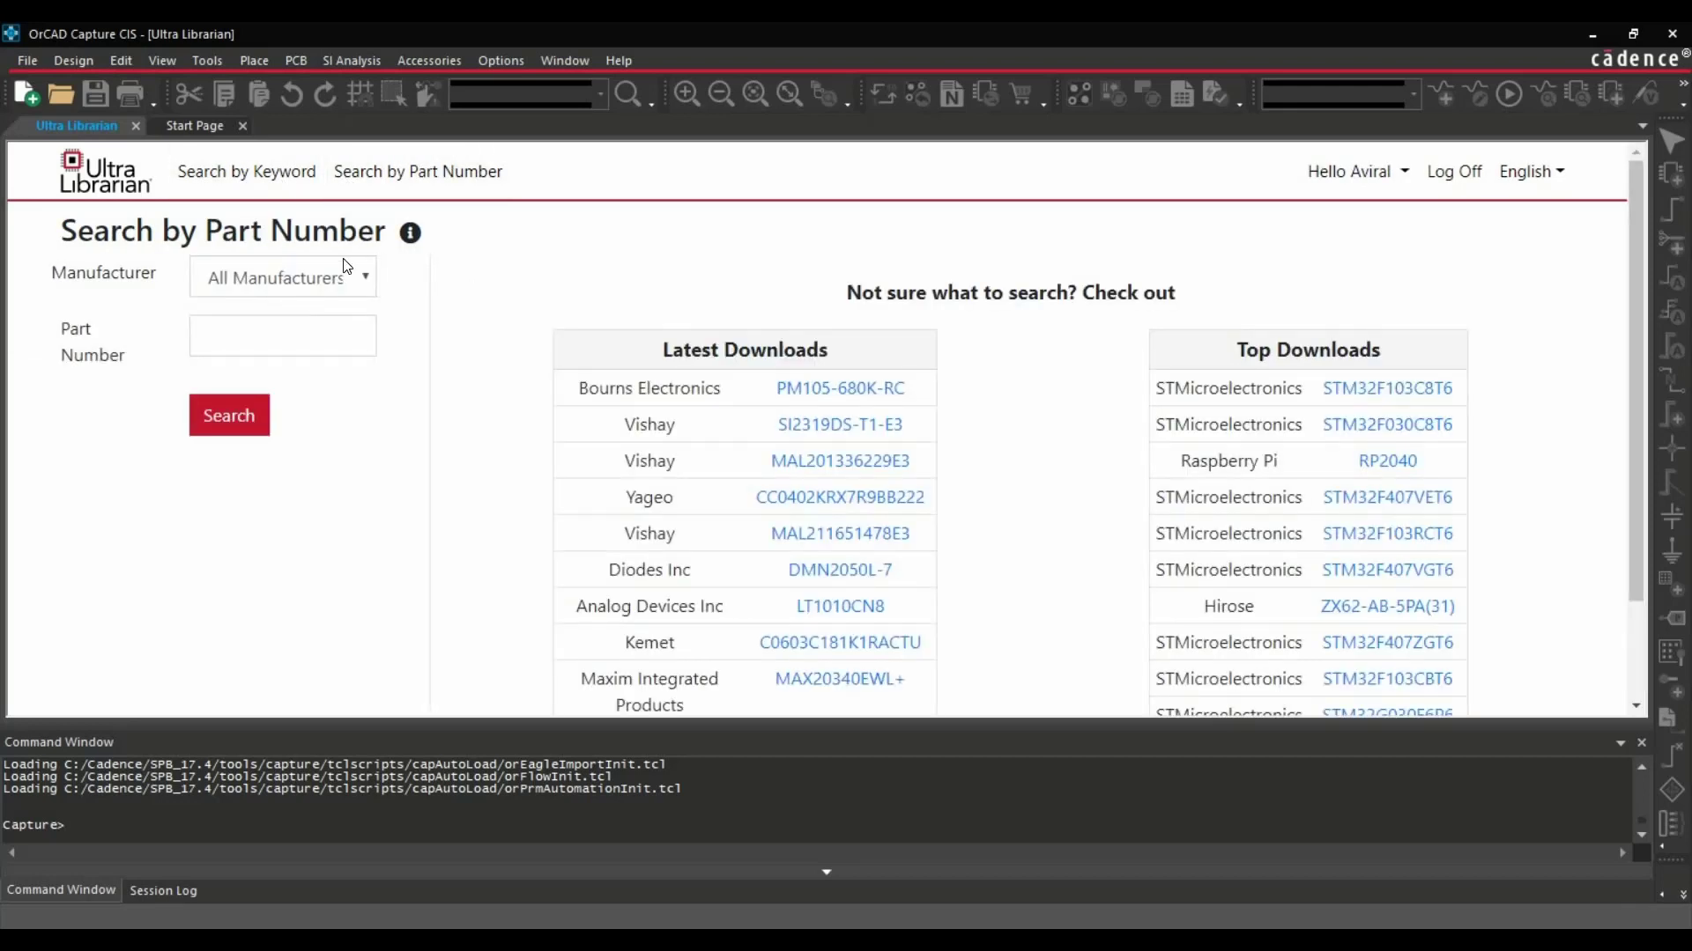
pyautogui.click(260, 329)
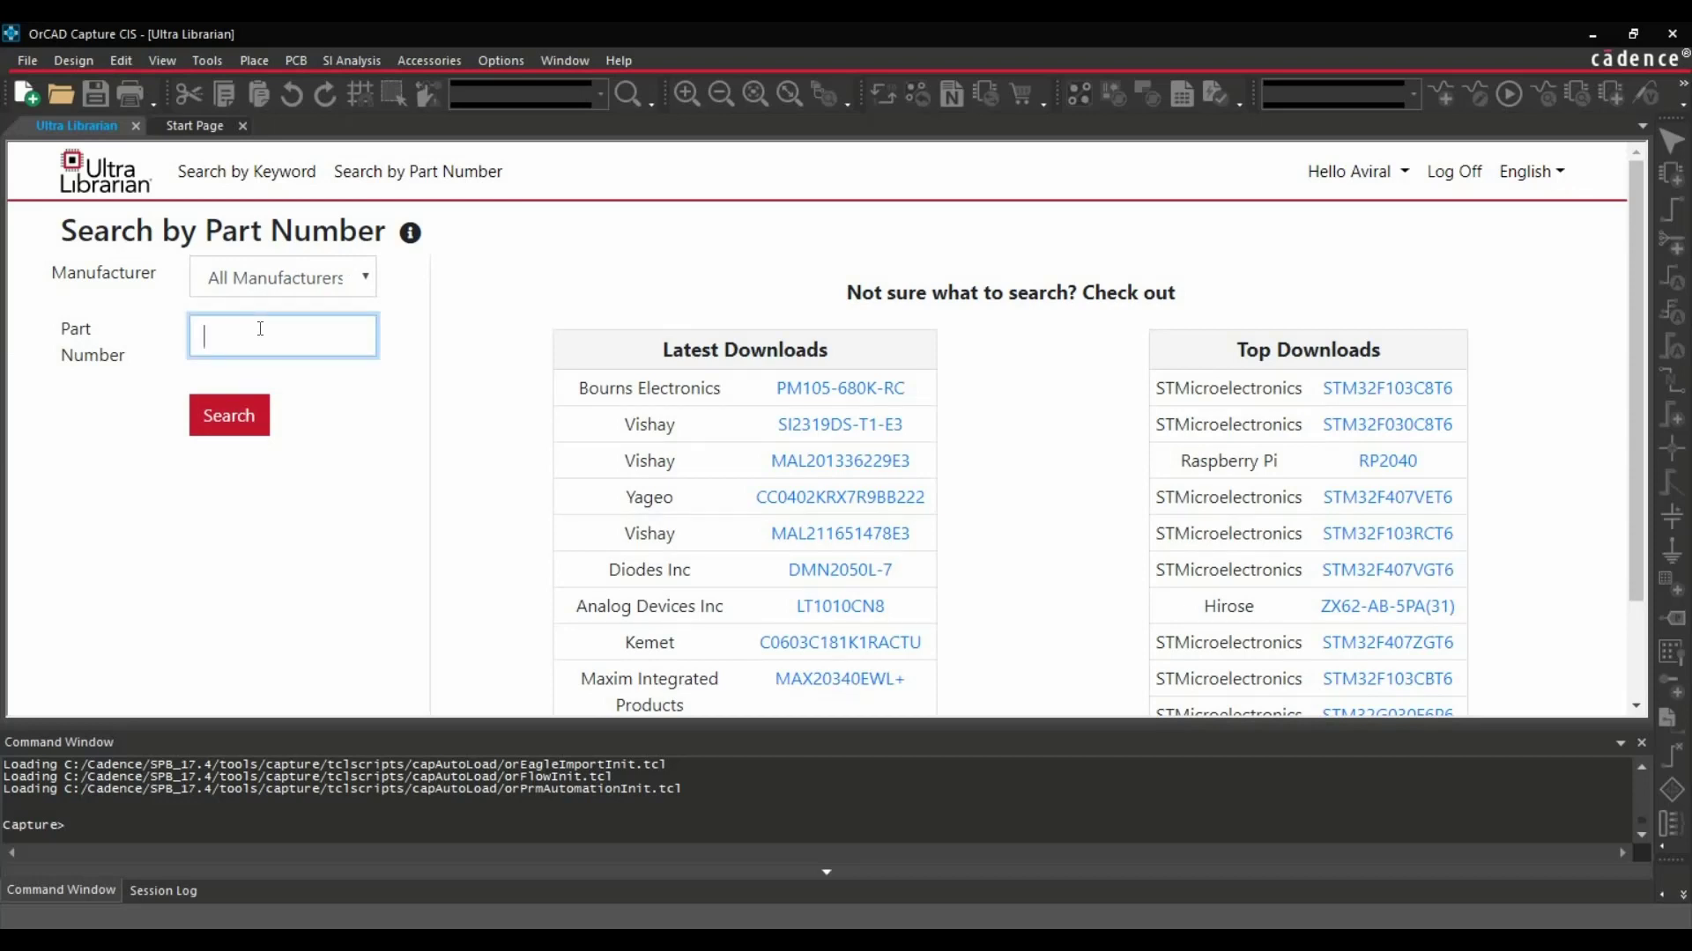
pyautogui.write('lm7805')
pyautogui.press('Return')
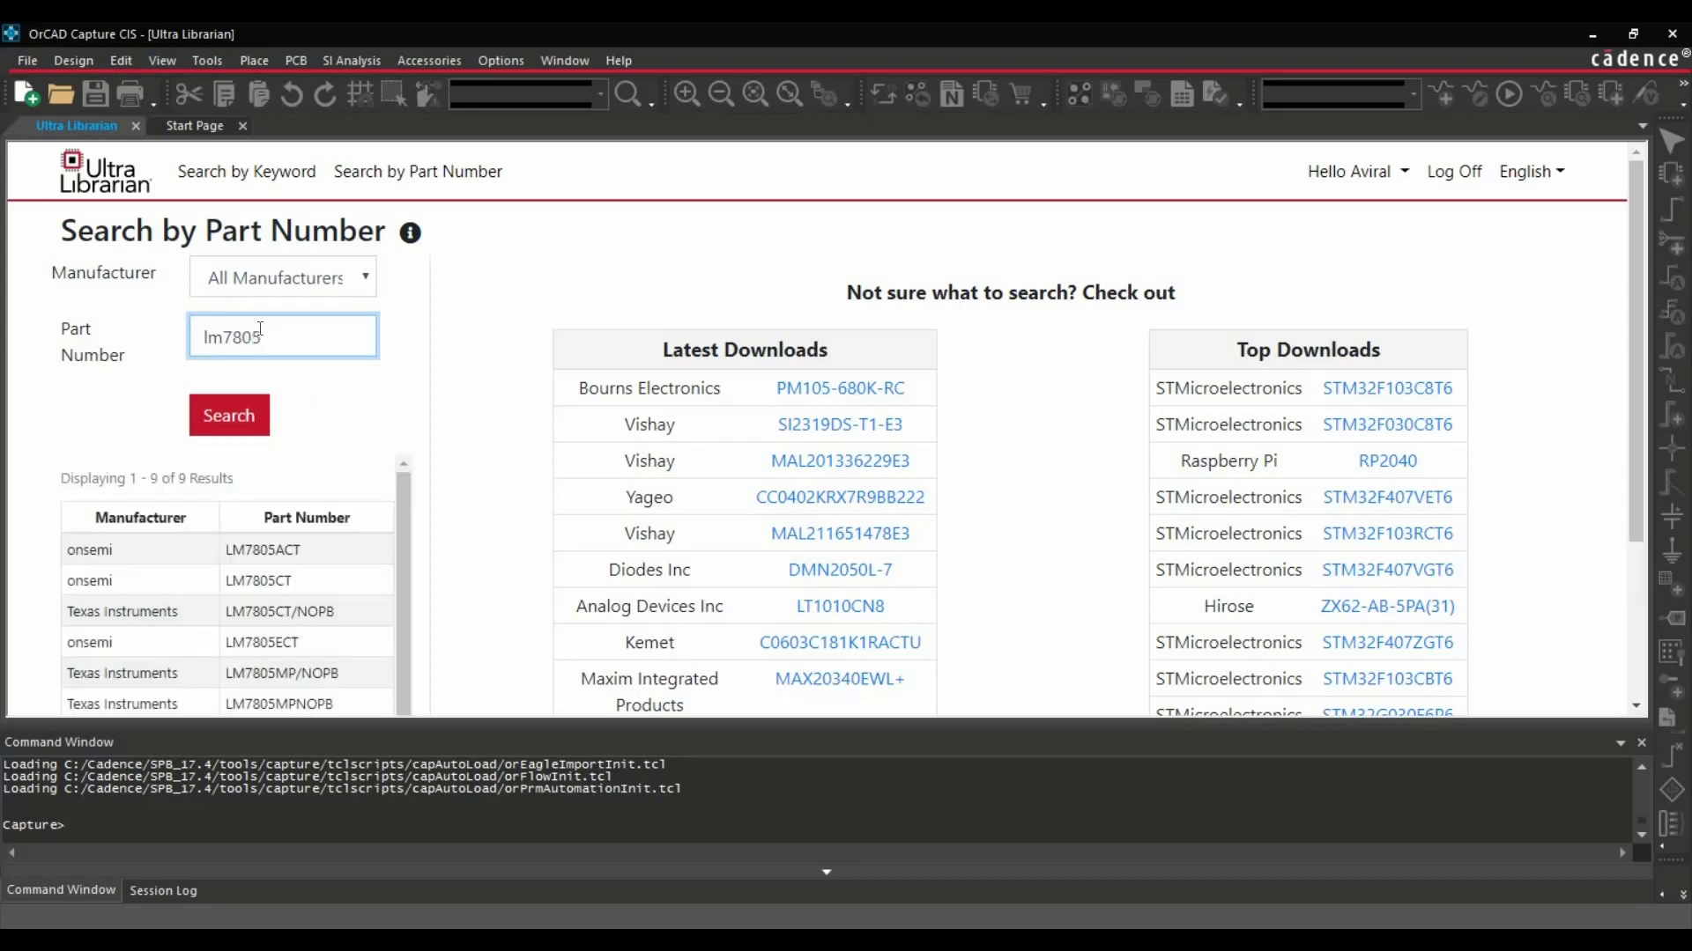
# Step: Open the Texas Instruments LM7805S/NOPB result and scroll to its download options
pyautogui.scroll(-2, 259, 388)
pyautogui.click(264, 402)
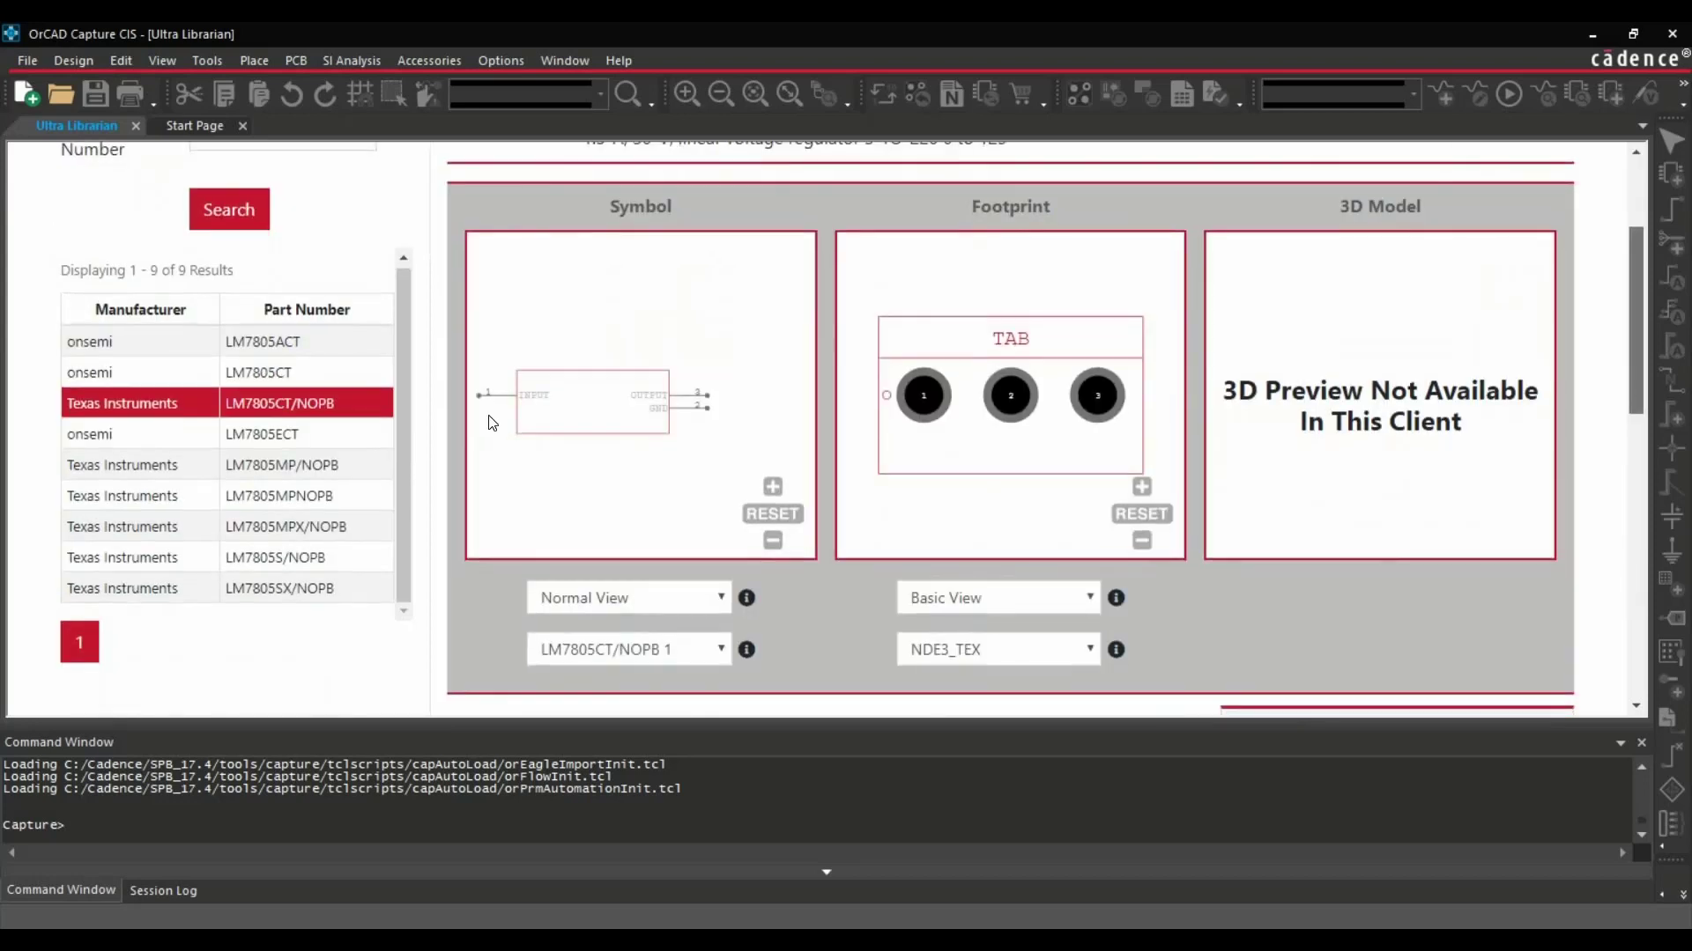
pyautogui.click(279, 558)
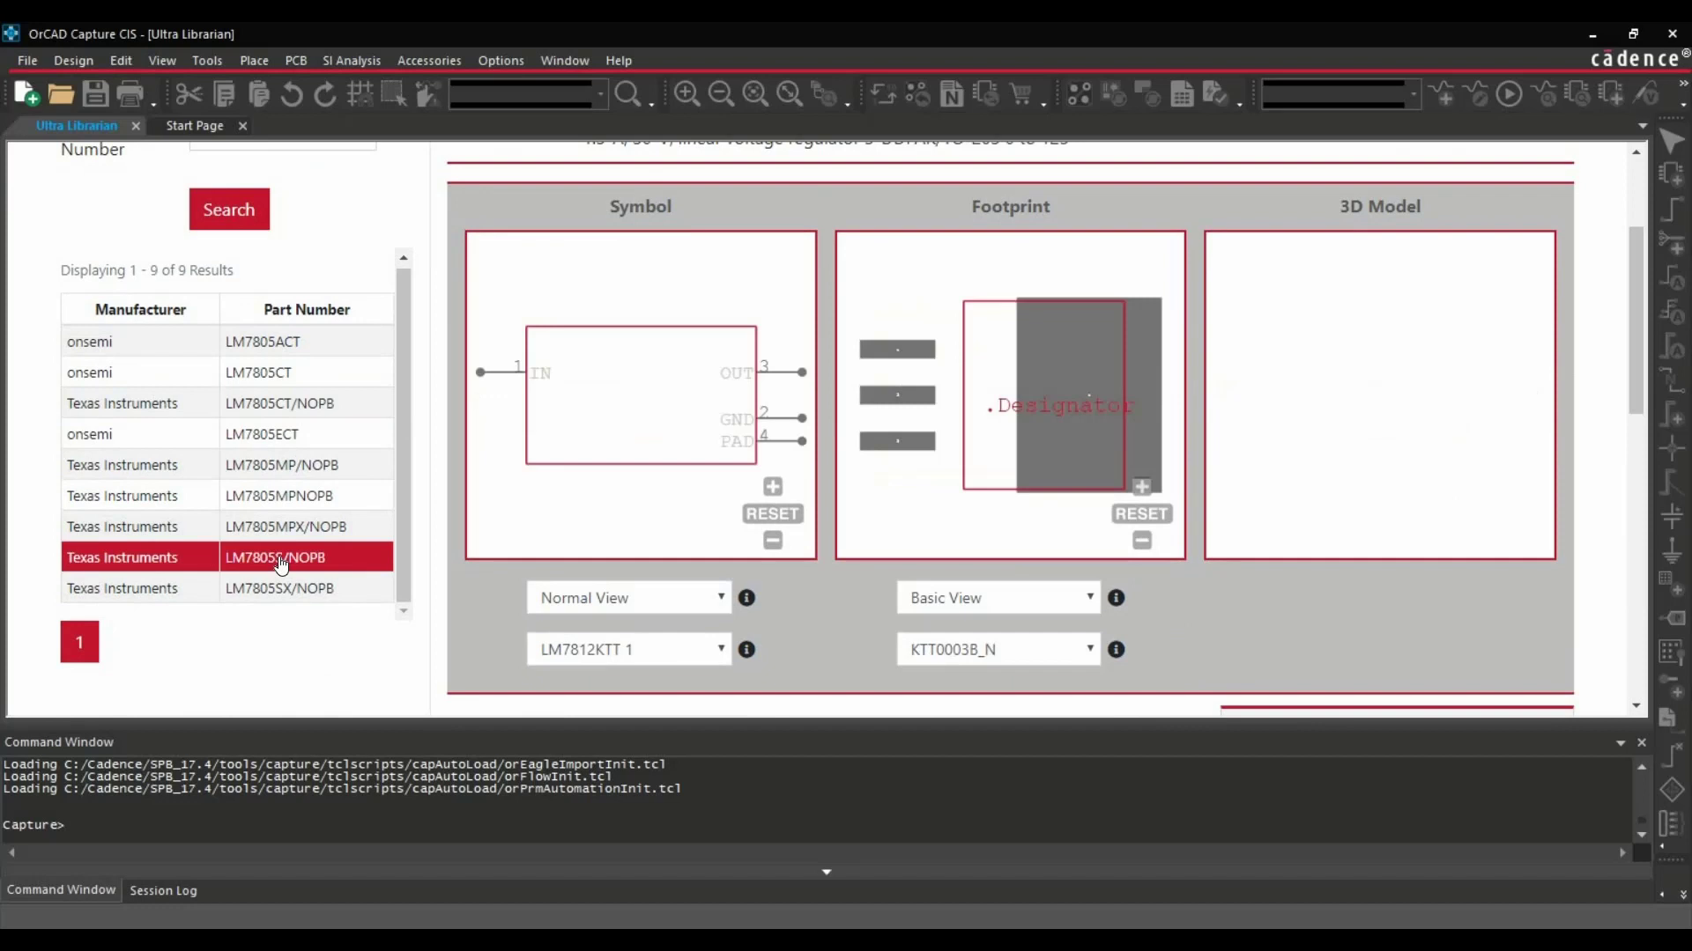
pyautogui.scroll(-1, 902, 428)
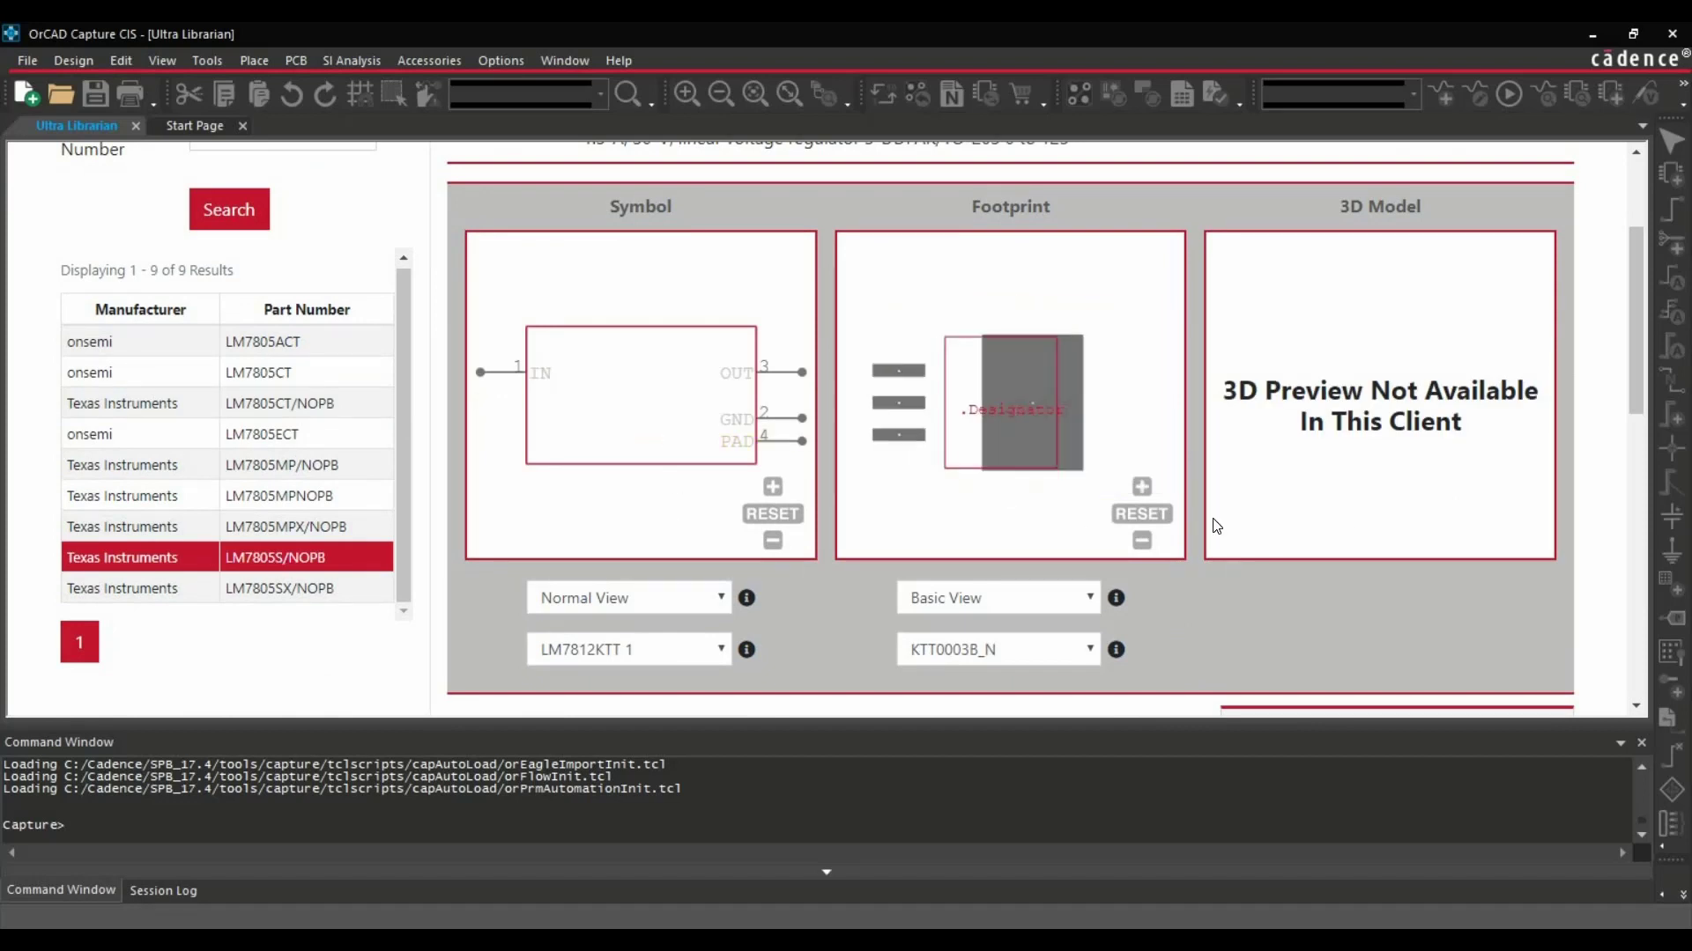
pyautogui.moveTo(1641, 372); pyautogui.dragTo(1641, 463)
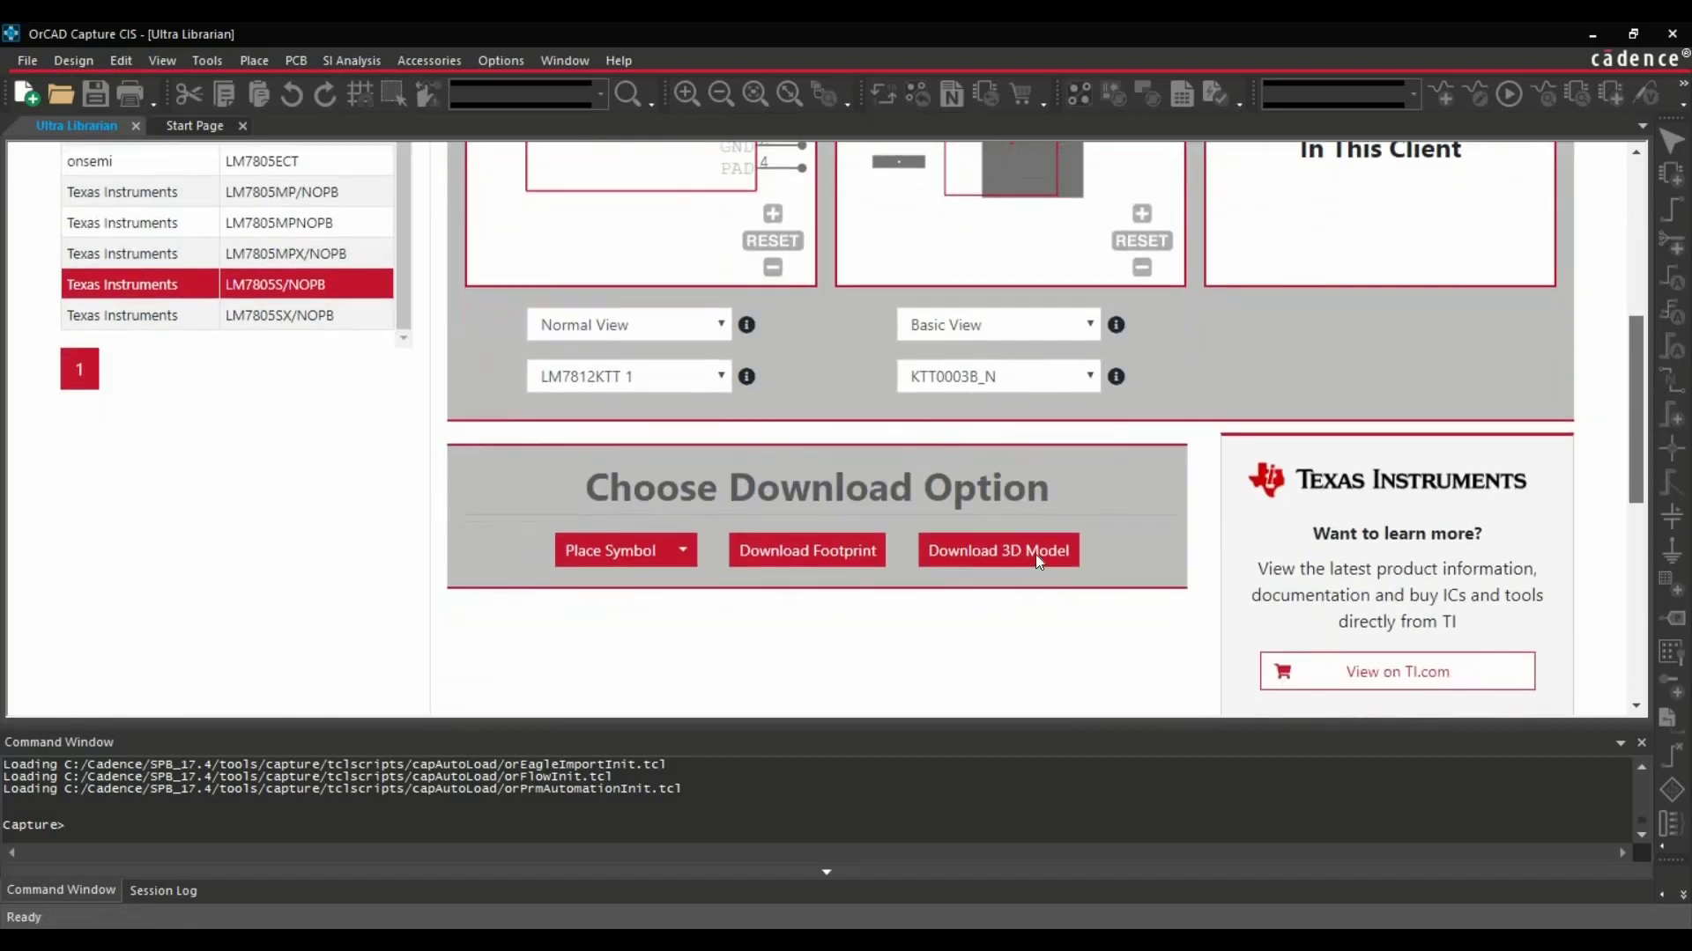
# Step: Download the KTT0003B_N footprint for PCB Designer, then start the LM7805S/NOPB 3D STEP model download
pyautogui.click(784, 545)
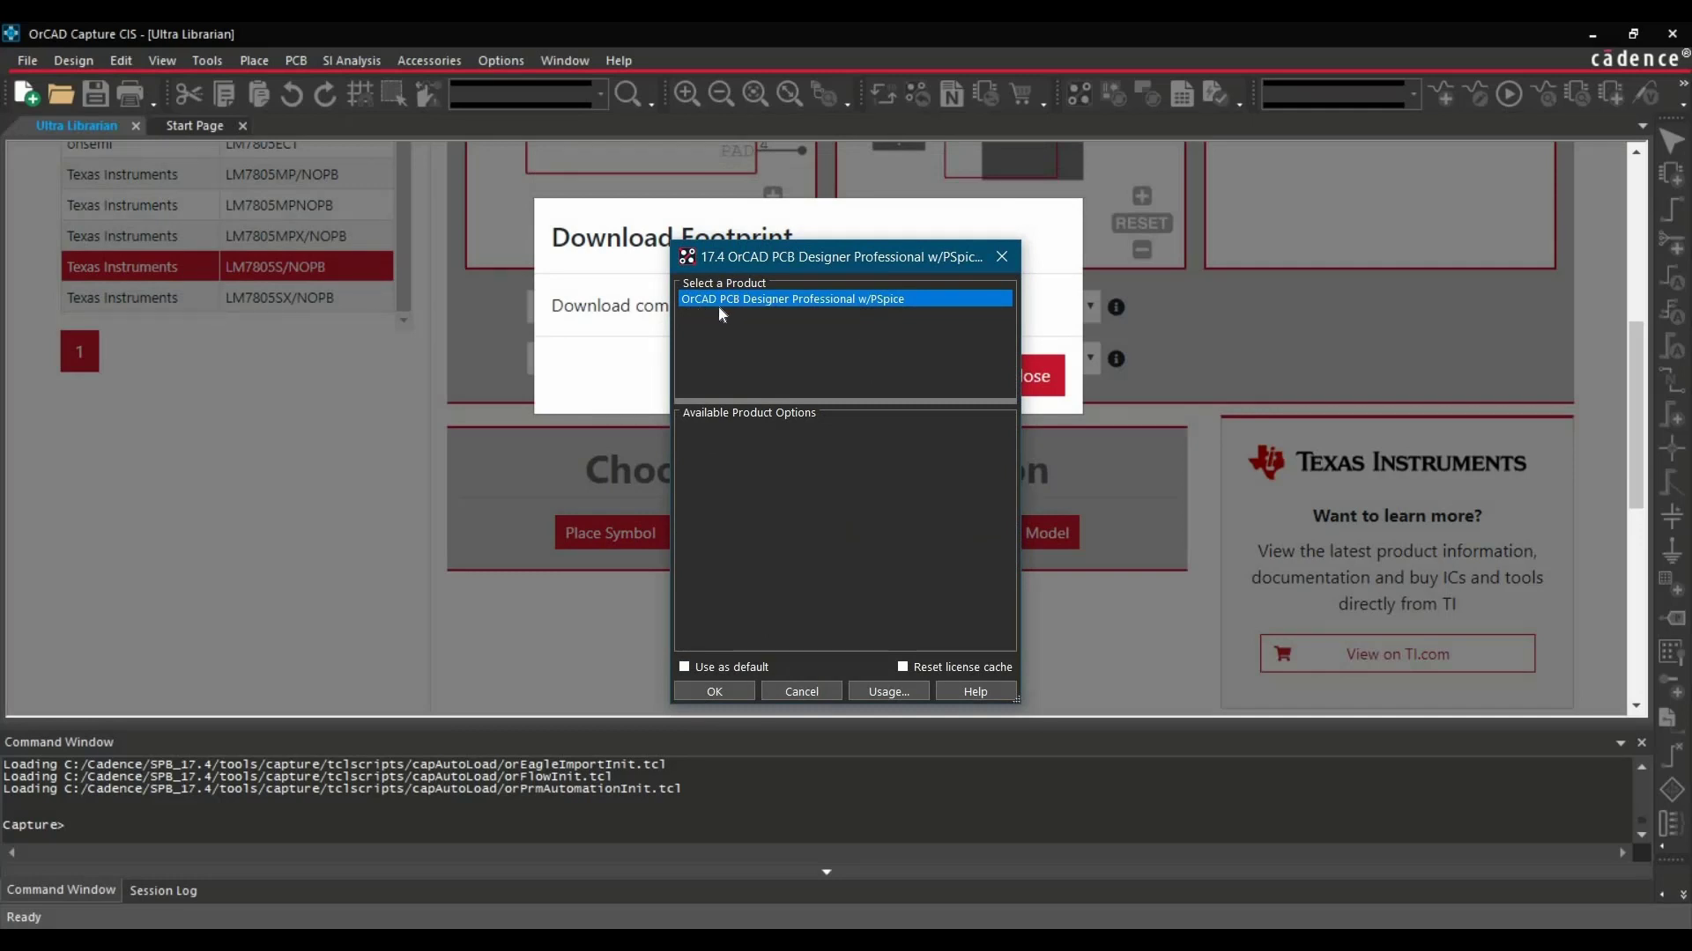
pyautogui.click(737, 690)
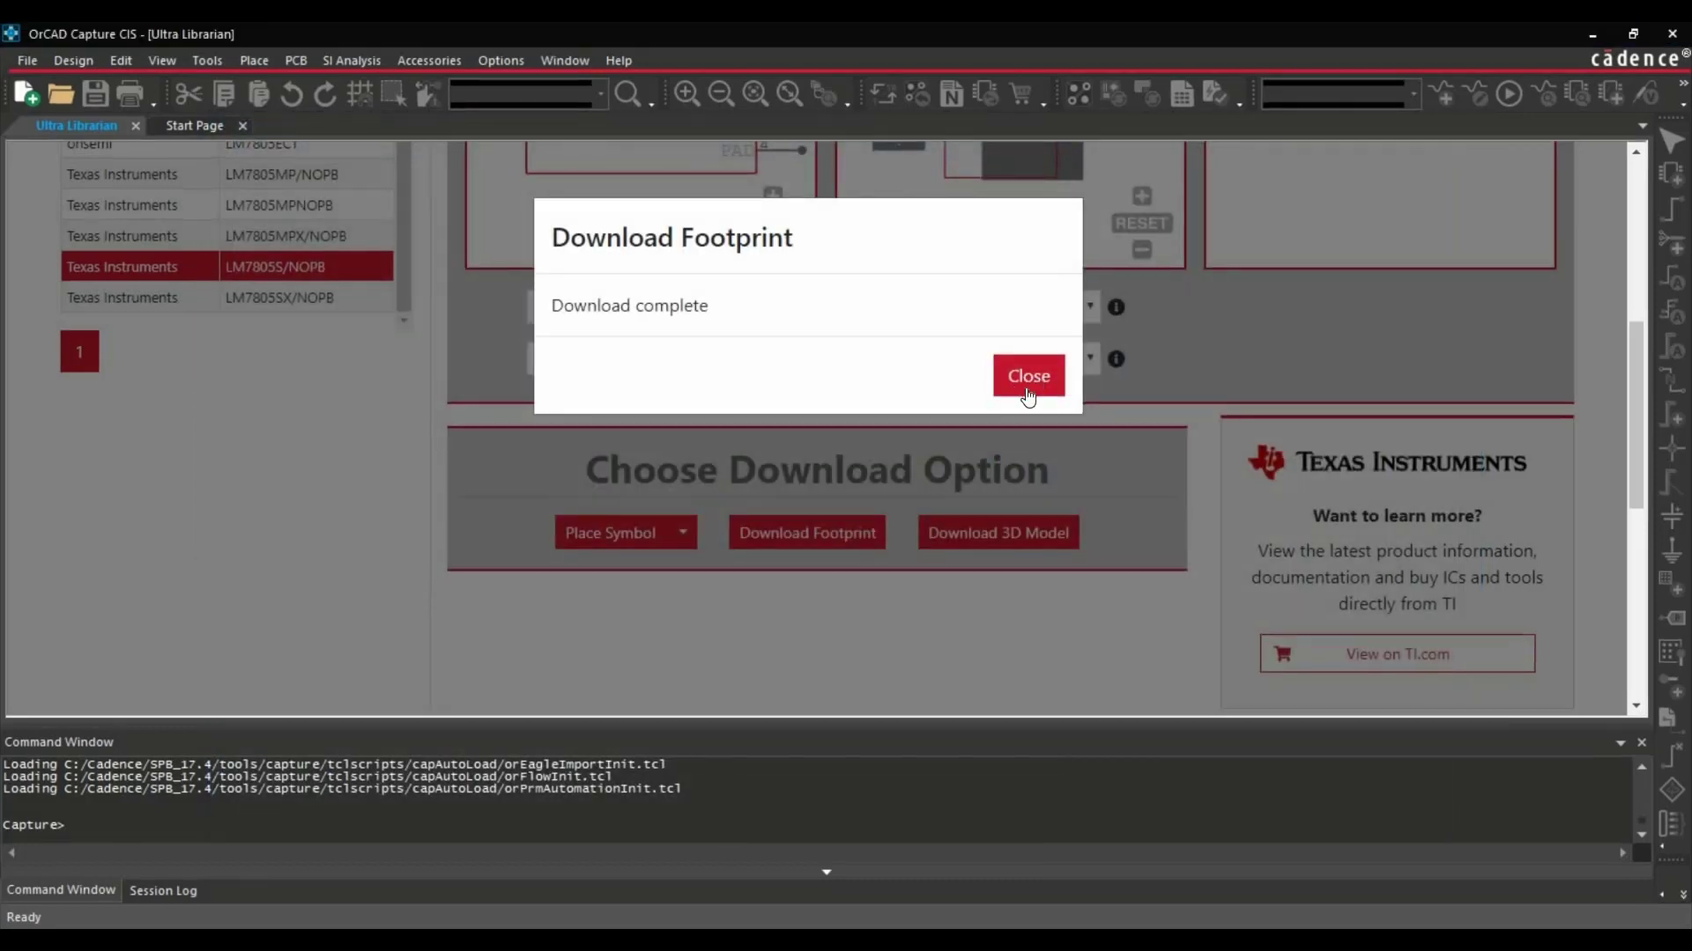
pyautogui.click(996, 525)
pyautogui.click(1002, 533)
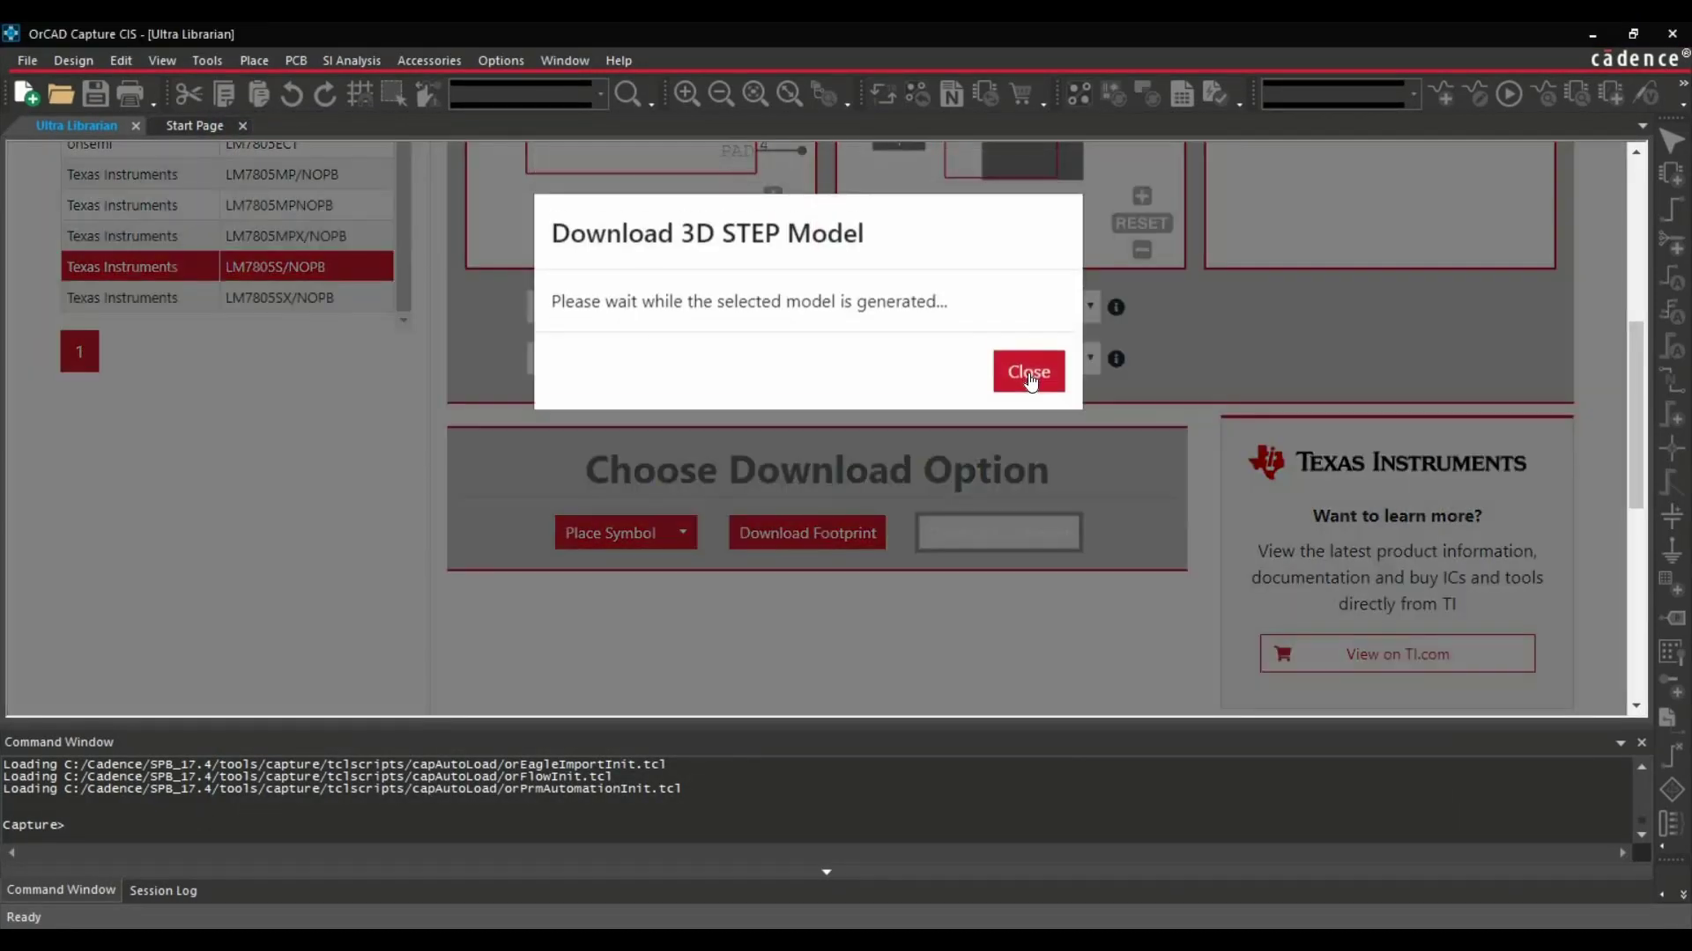
pyautogui.click(1022, 379)
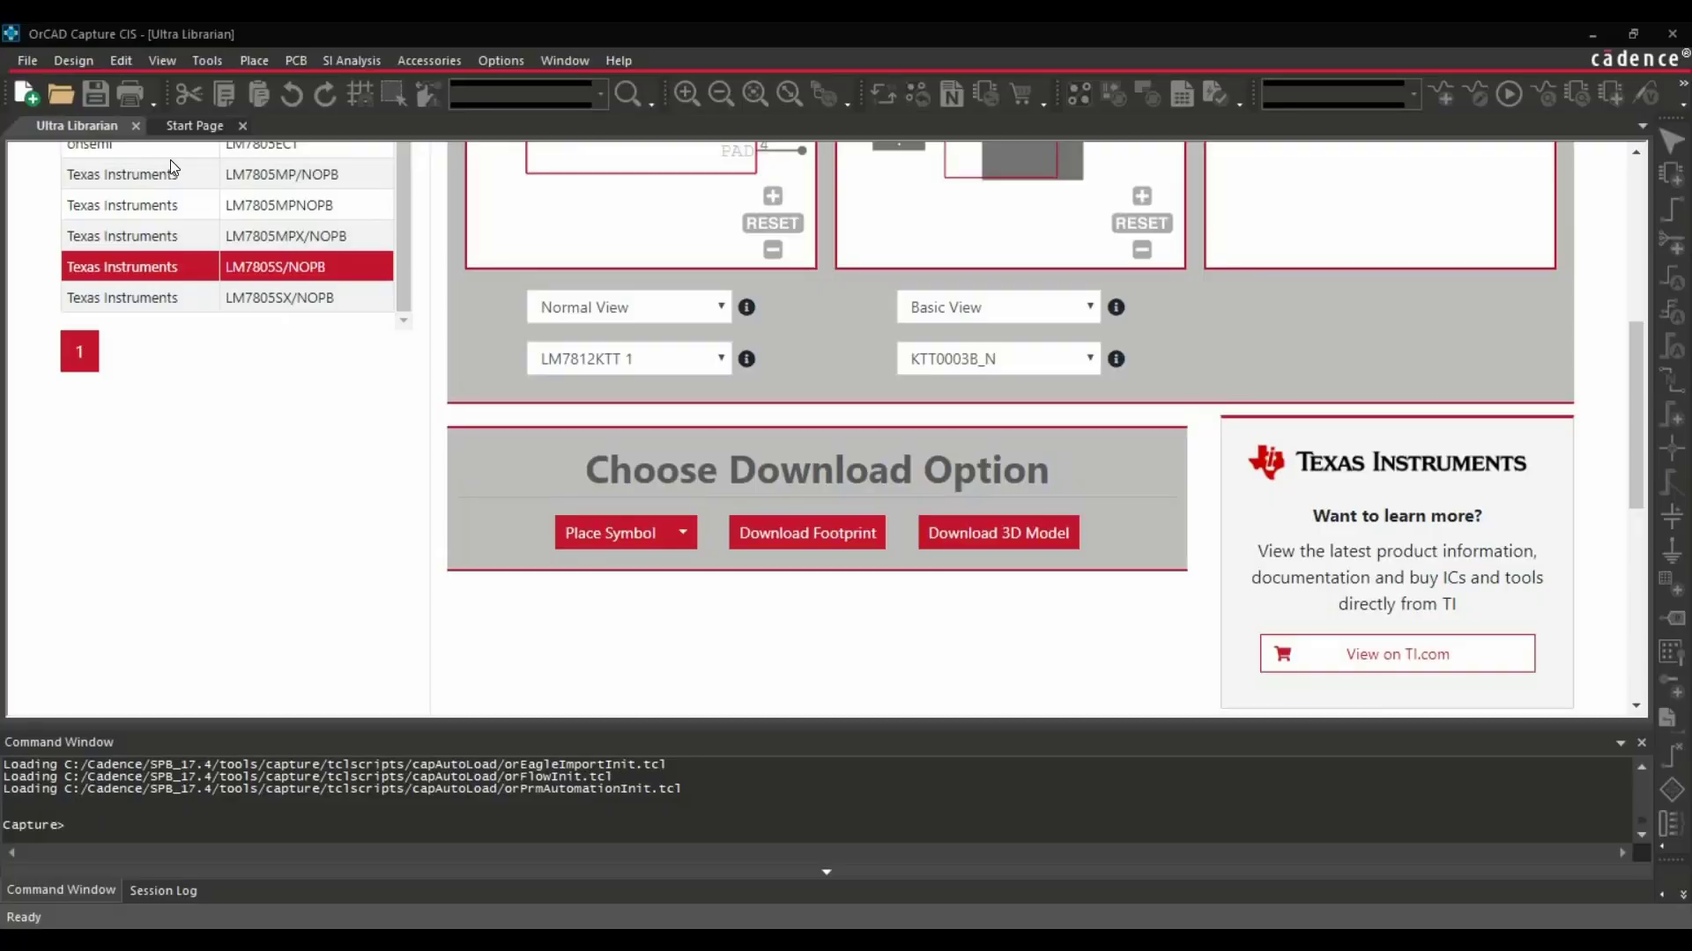
# Step: Close the old Ultra Librarian page and create a new Design1 with an empty SCHEMATIC1 page
pyautogui.click(135, 125)
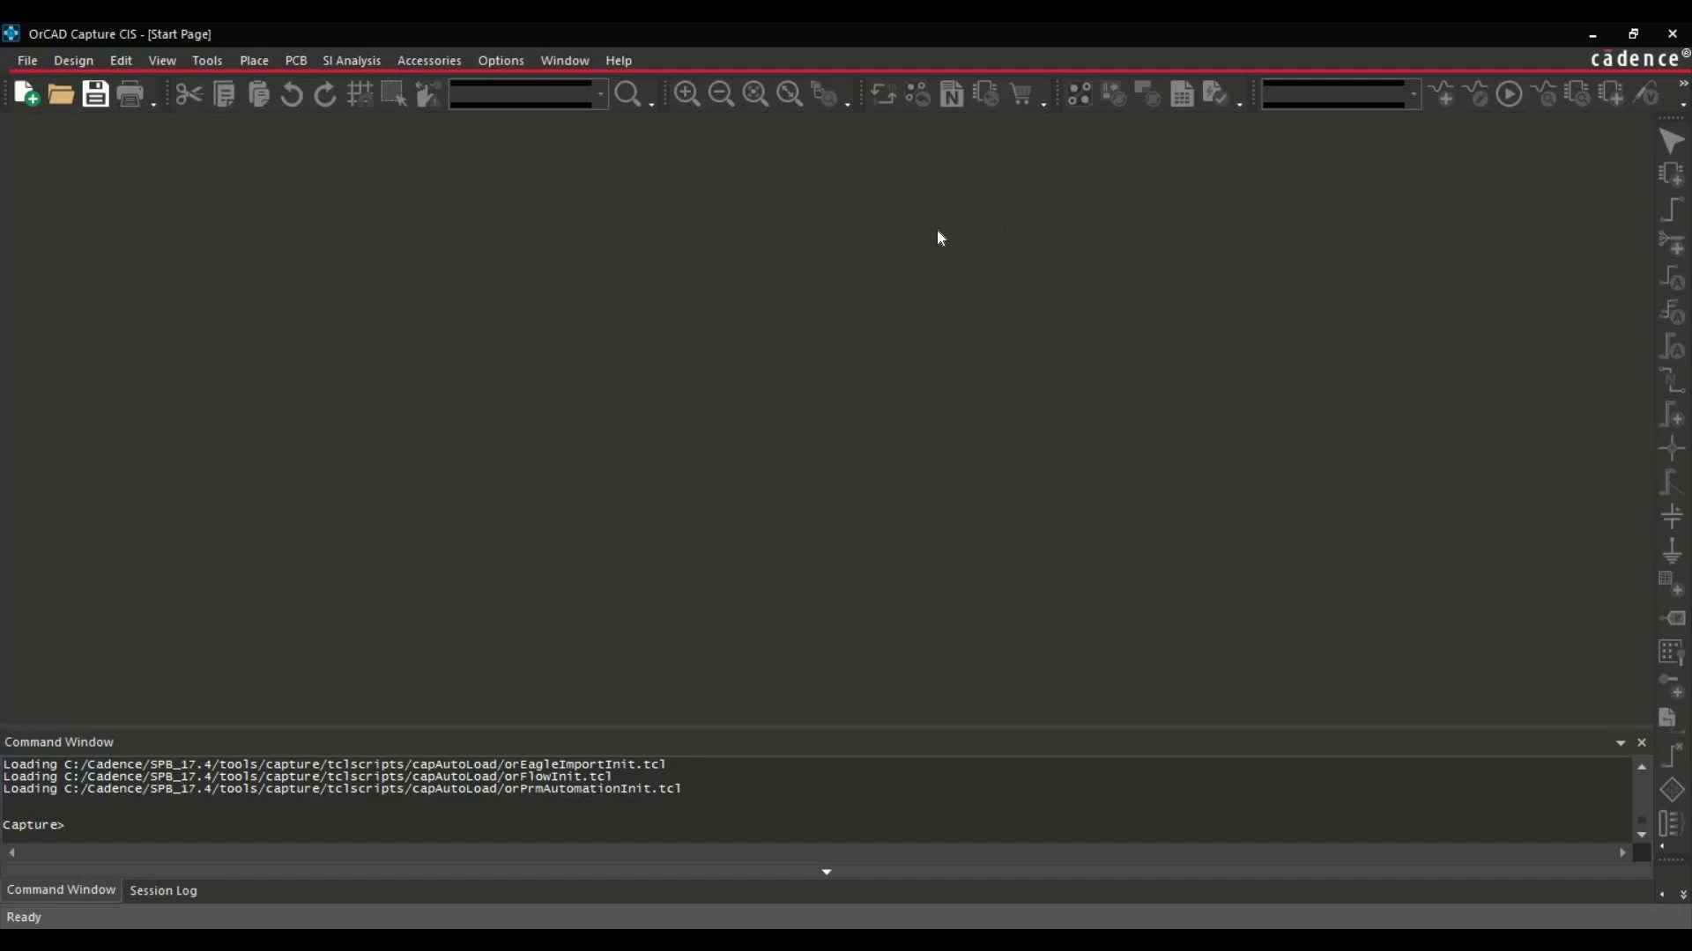
pyautogui.click(27, 60)
pyautogui.moveTo(195, 88)
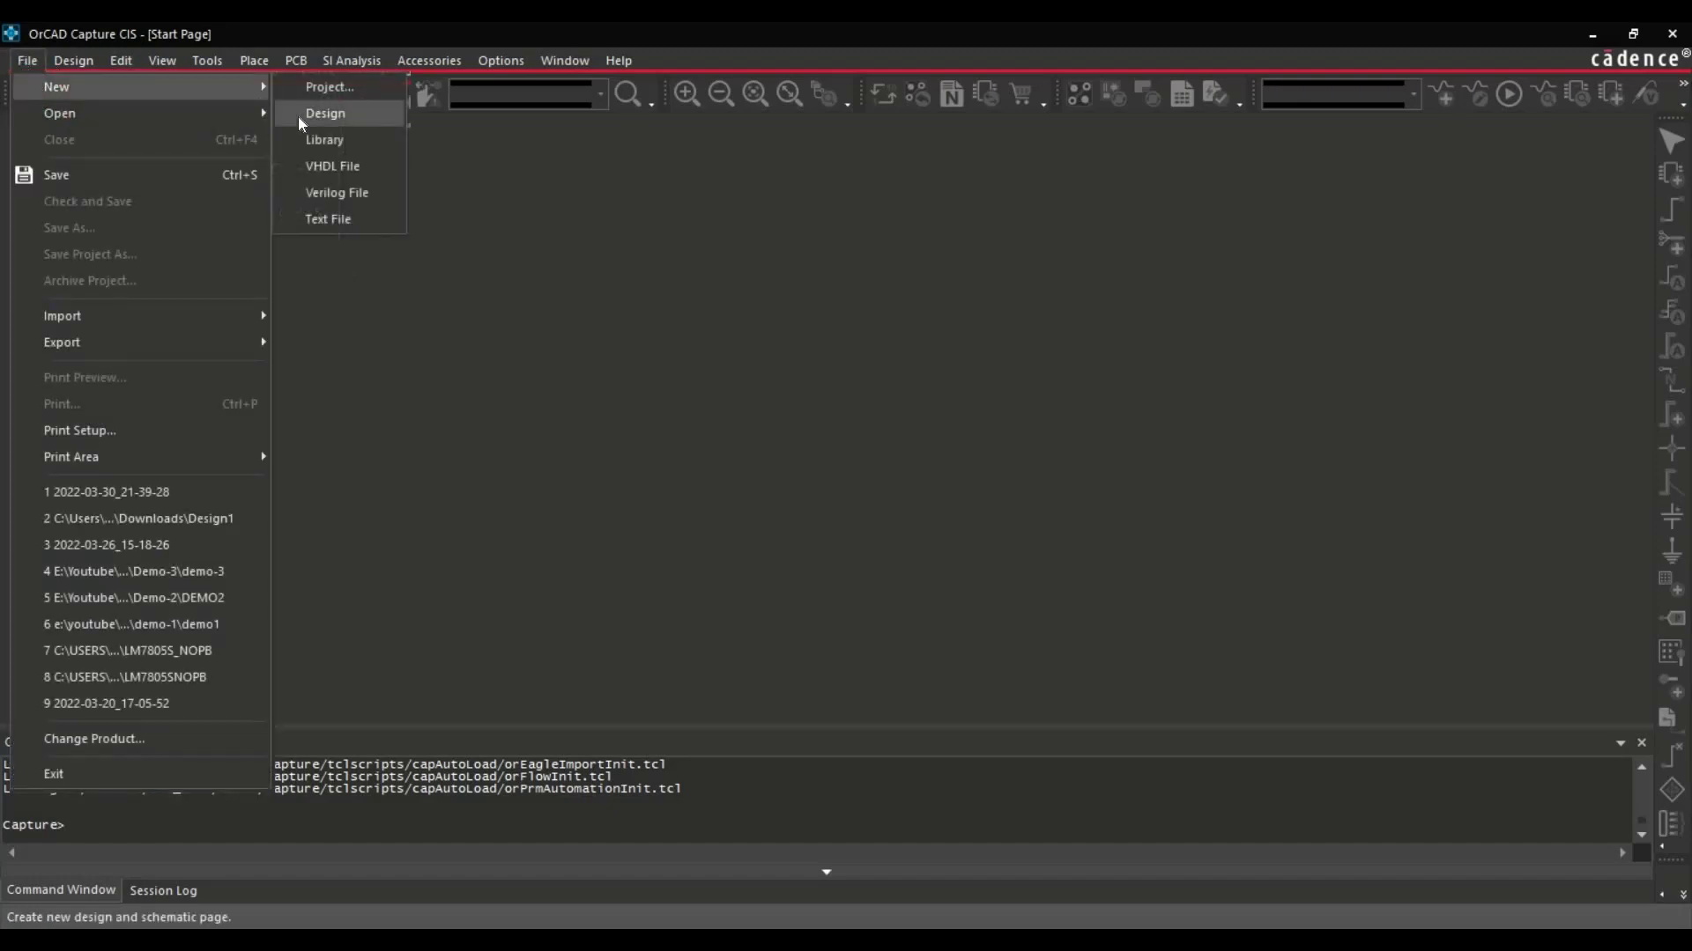
pyautogui.click(298, 116)
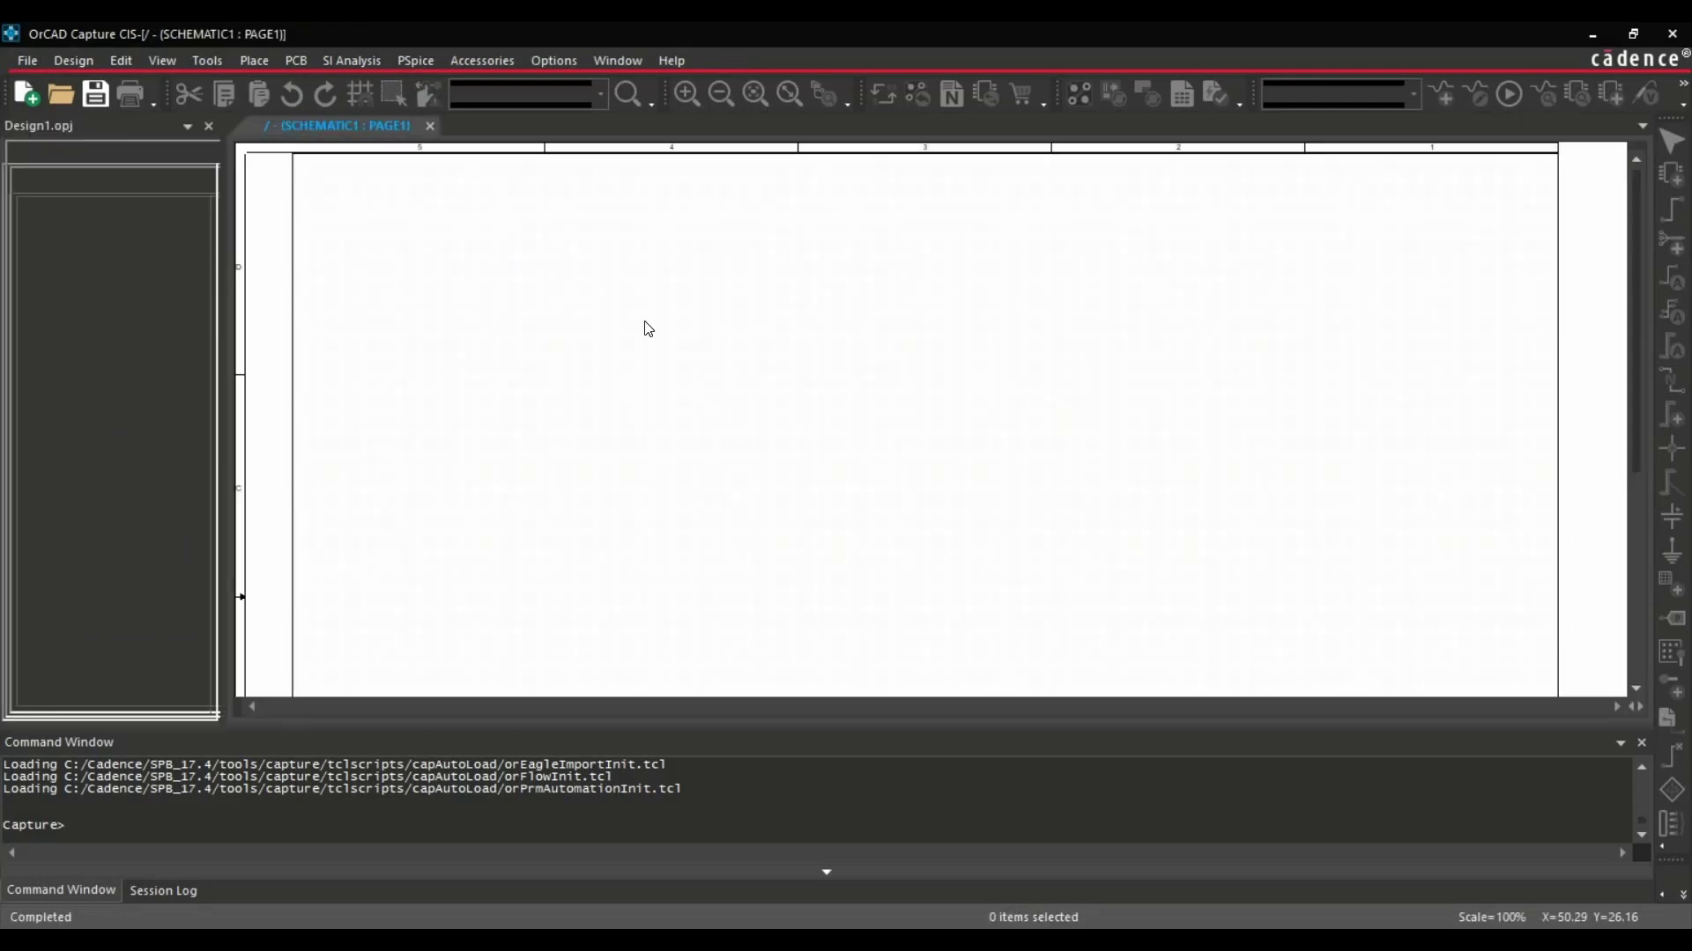
# Step: Launch a fresh Ultra Librarian page from the Accessories menu
pyautogui.click(481, 60)
pyautogui.moveTo(542, 115)
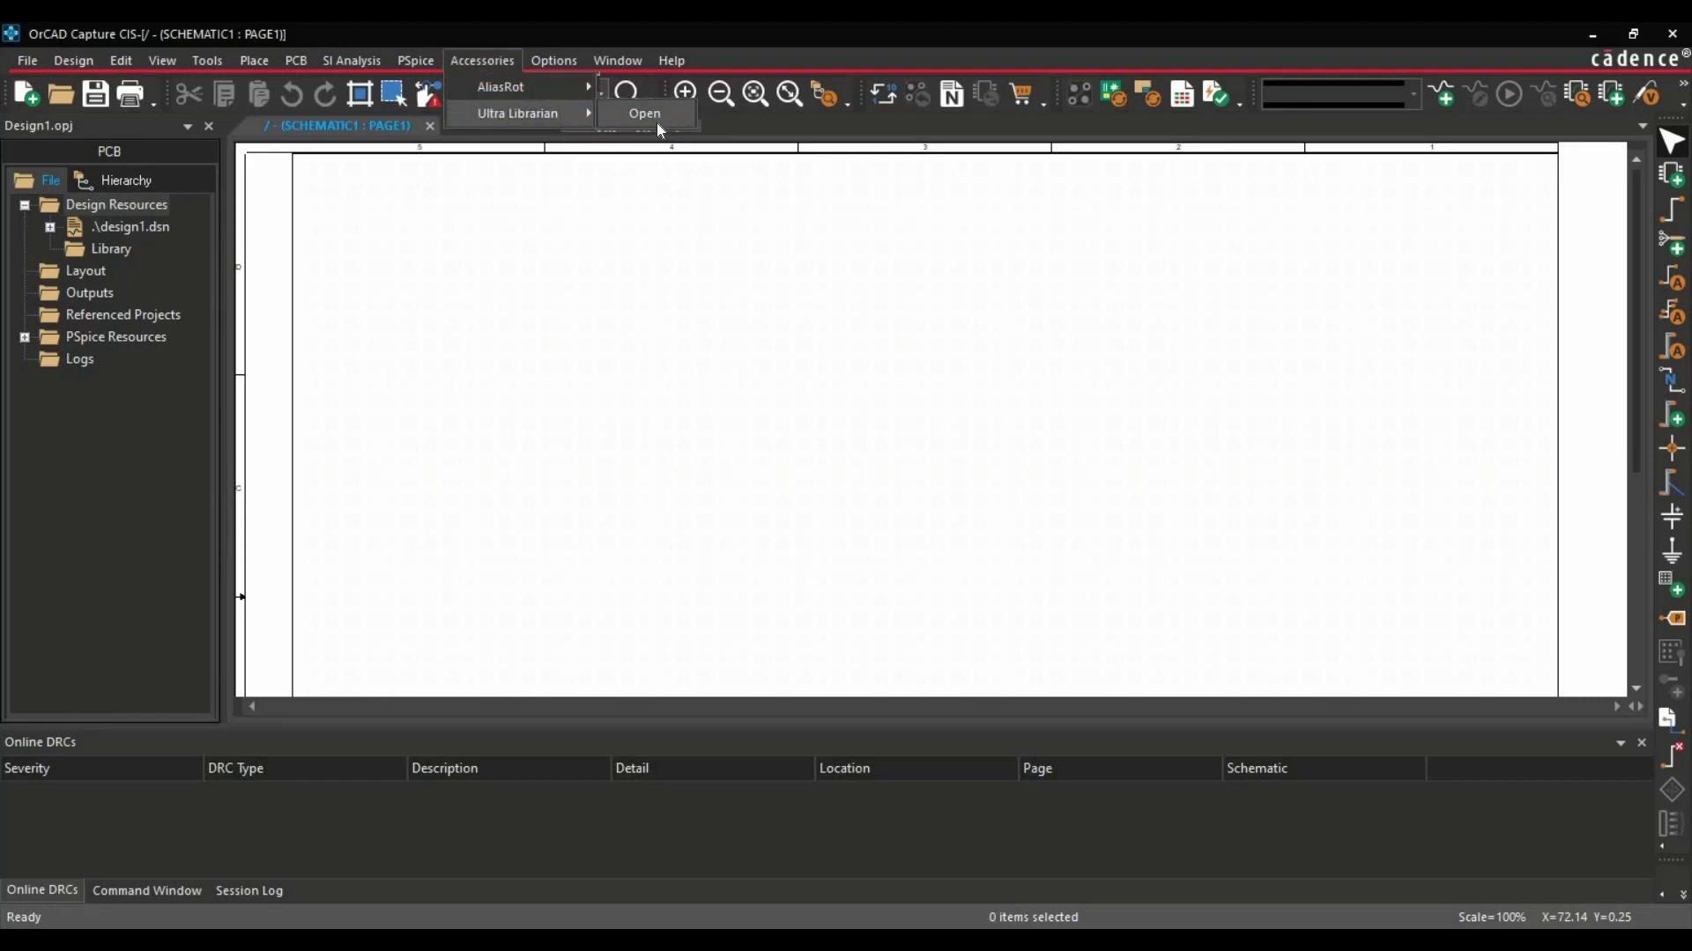
pyautogui.click(658, 123)
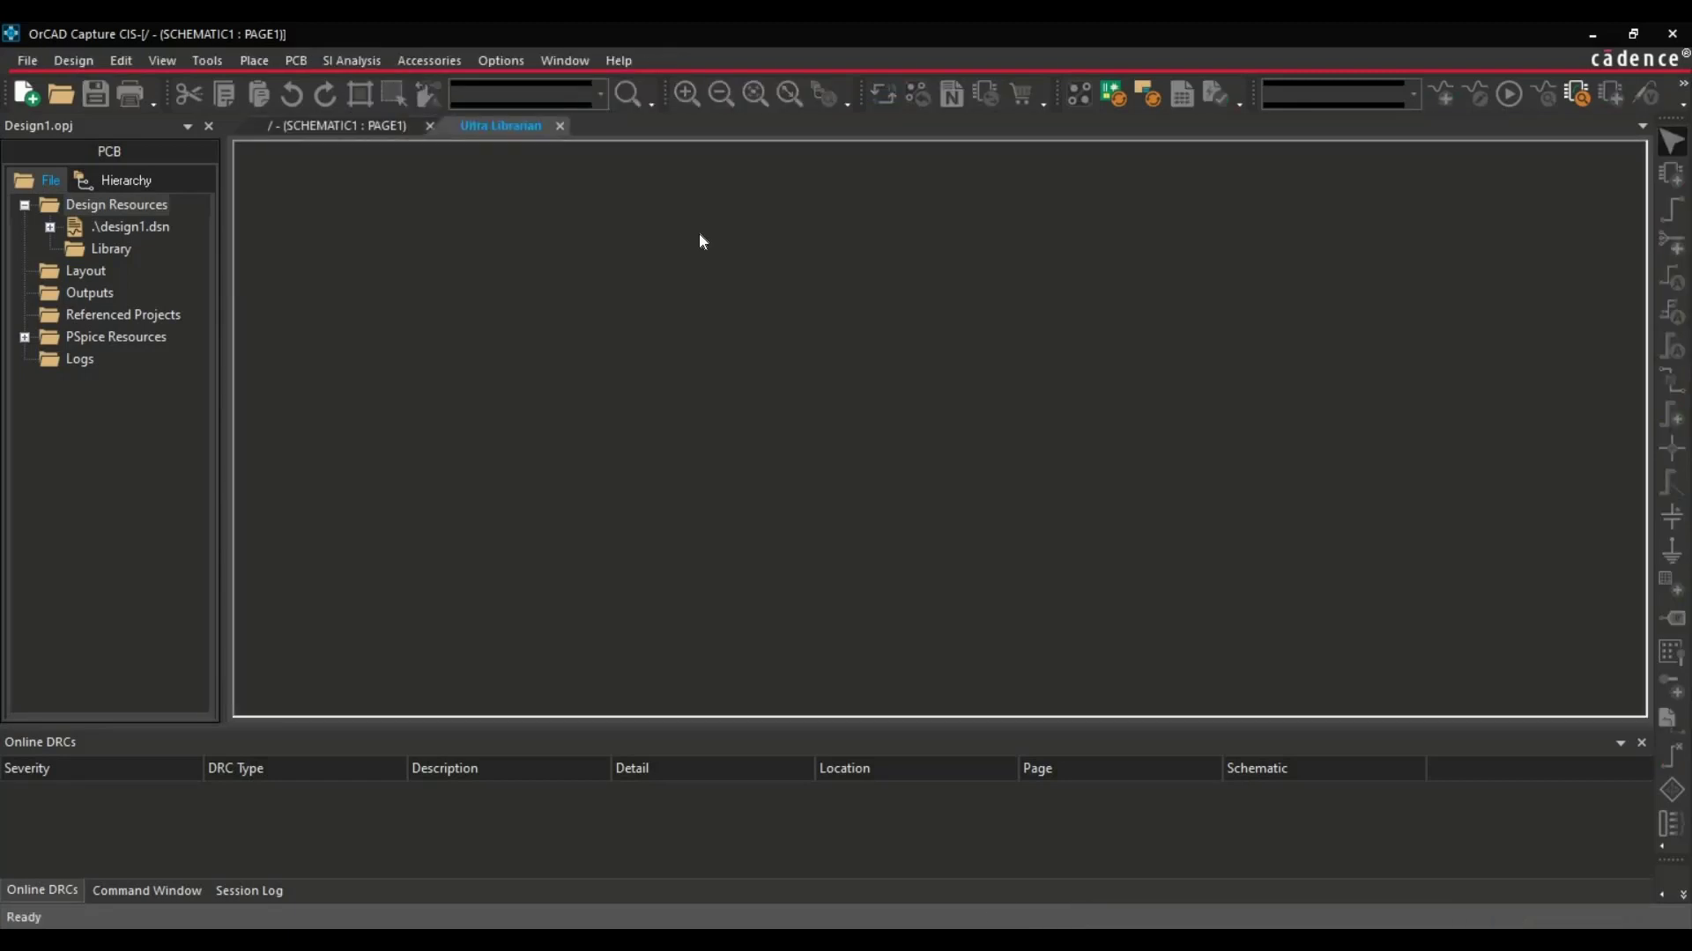